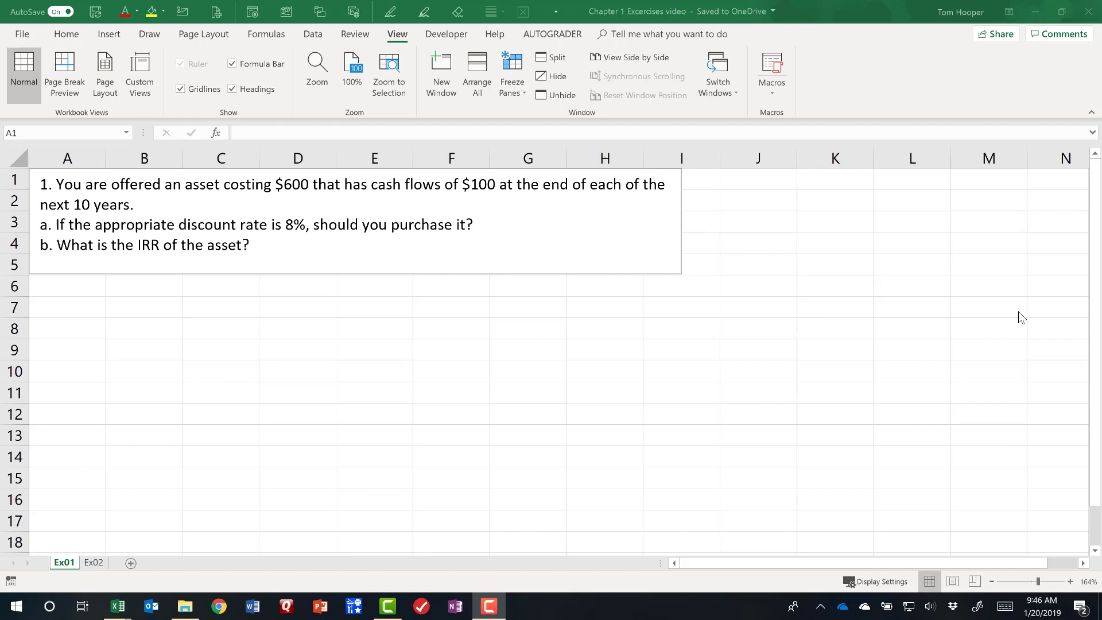
Enter labels Discount rate:, Initial cost:, Annual Cash Flow:, Years of Cash Flow: in A6:A9.
click(84, 287)
text(Discount rate:)
key(Return)
text(Initial cost:)
key(Return)
text(Annual Cash Flow:)
Enter 8%, $600, $100, 10 in C6:C9 and 'Present value of future cash flows:' in E6.
key(Return)
text(Years of Cash Flow:)
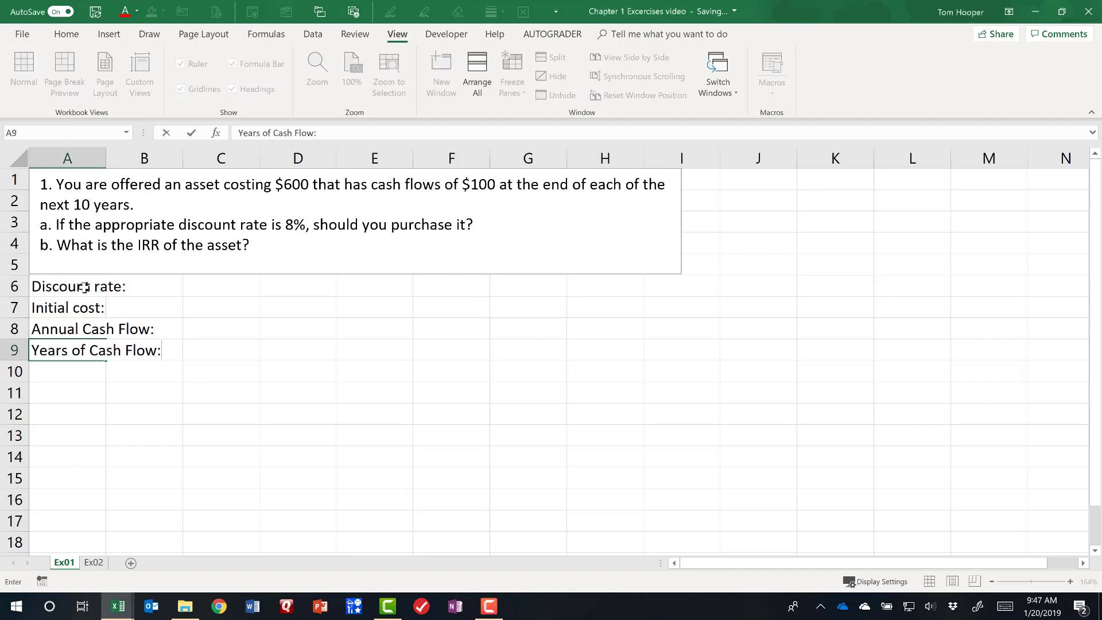
click(221, 286)
text(8% $600 $100 10)
click(374, 286)
text(Present value of future cash flows:)
key(Return)
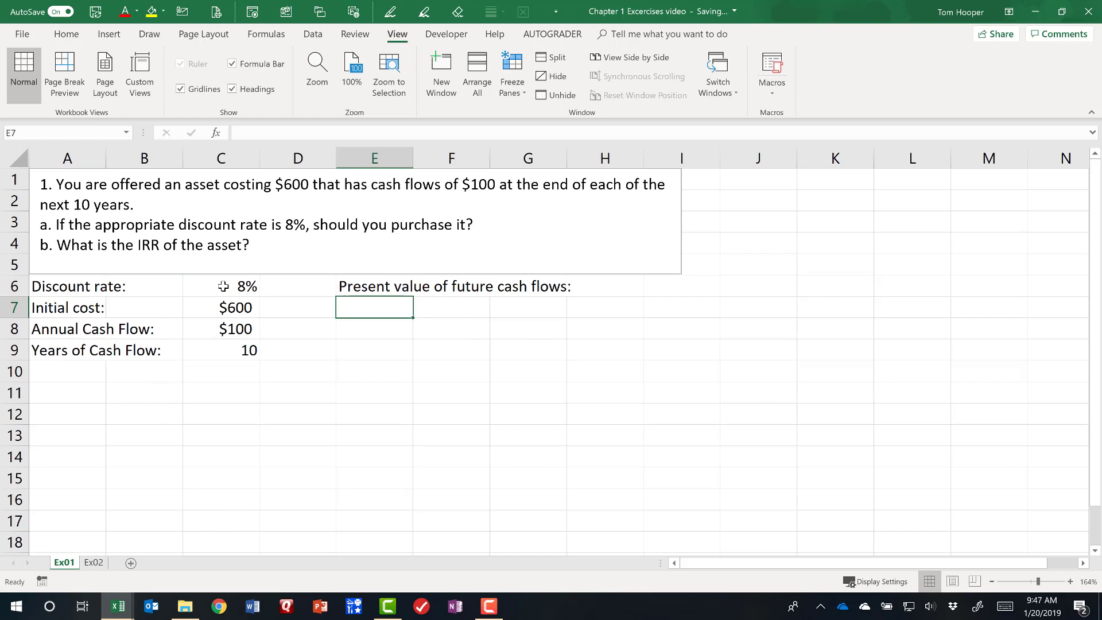
Apply the Input cell style to the values in C6:C9.
drag(223, 286, 224, 350)
click(66, 34)
click(749, 86)
click(849, 172)
click(681, 285)
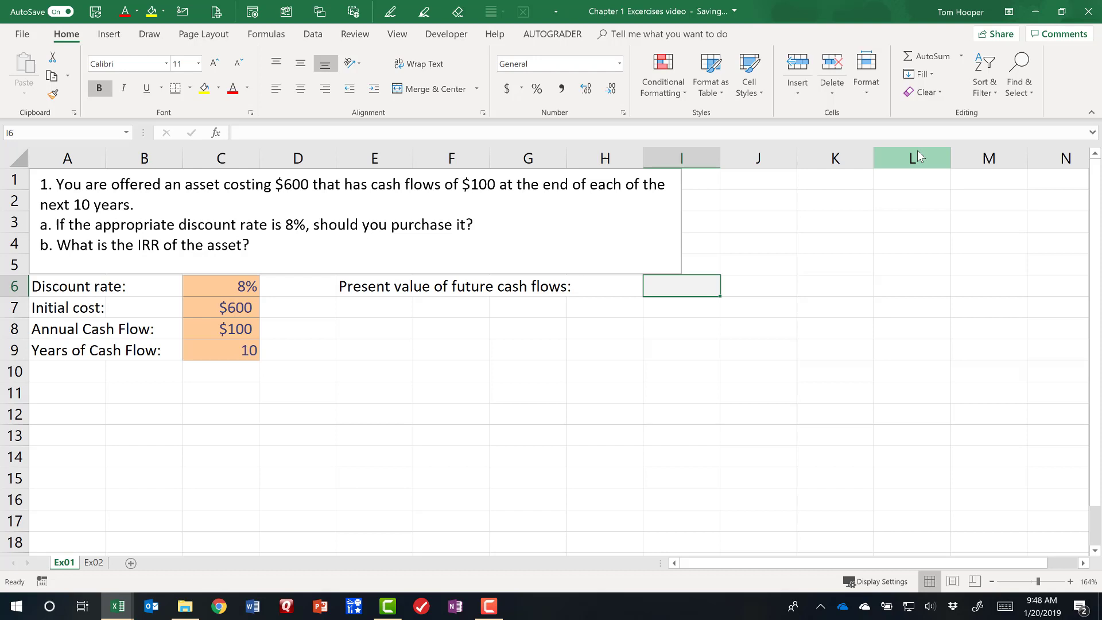
Enter =PV(C6,C9,C8,,0) in I6, returning ($671.01).
text(=pv()
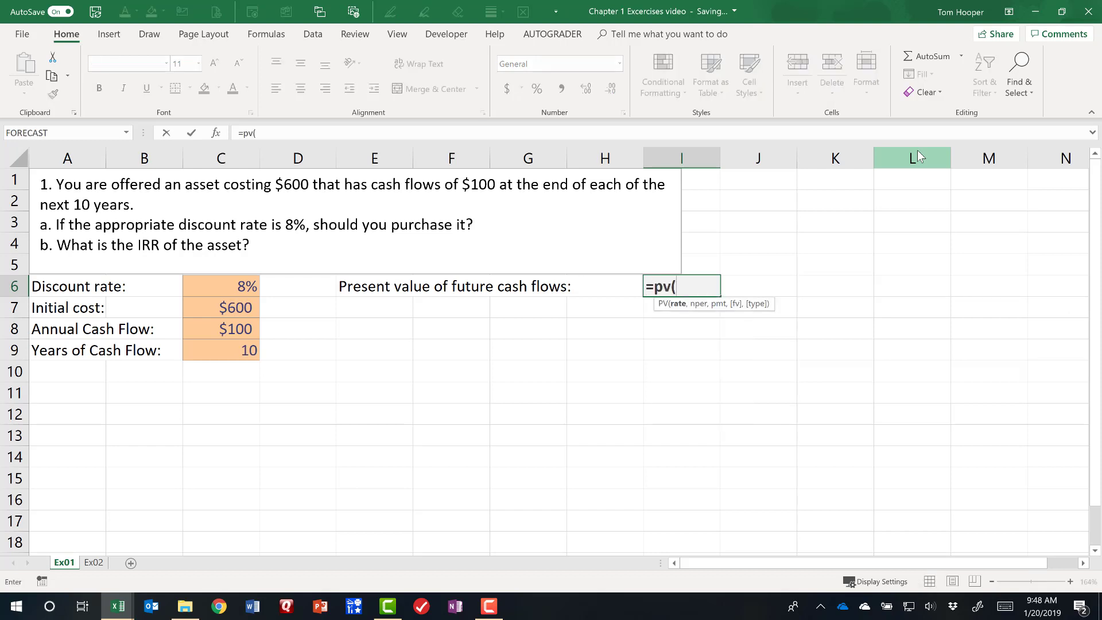
key(Left)
key(Left)
key(Left)
key(Left)
key(Left)
key(Left)
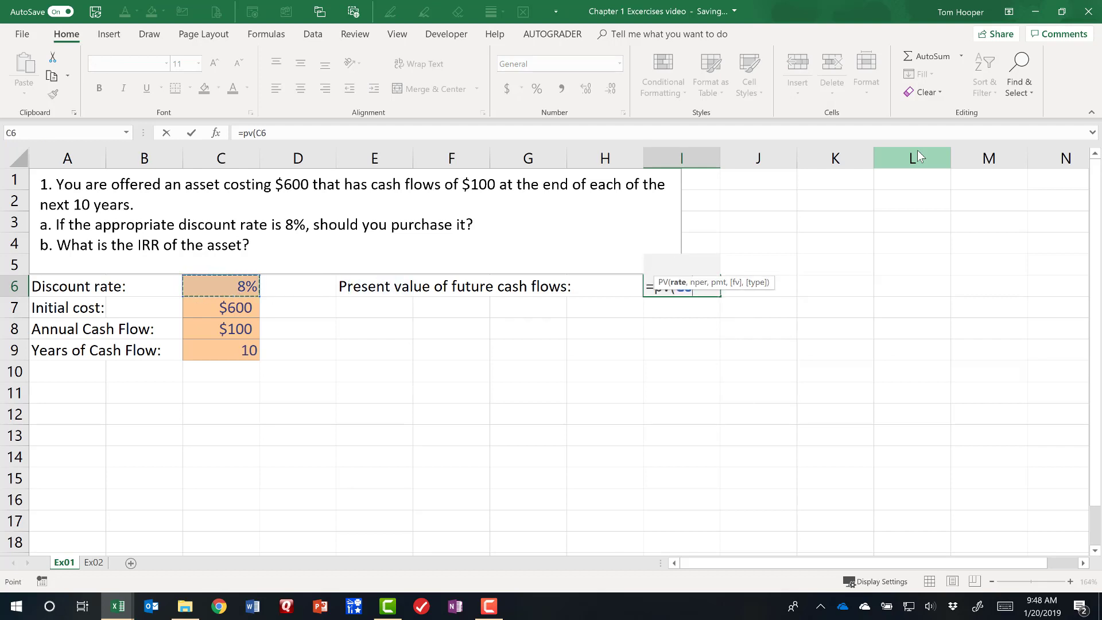
text(,)
key(Left)
key(Left)
key(Left)
key(Left)
key(Left)
key(Left)
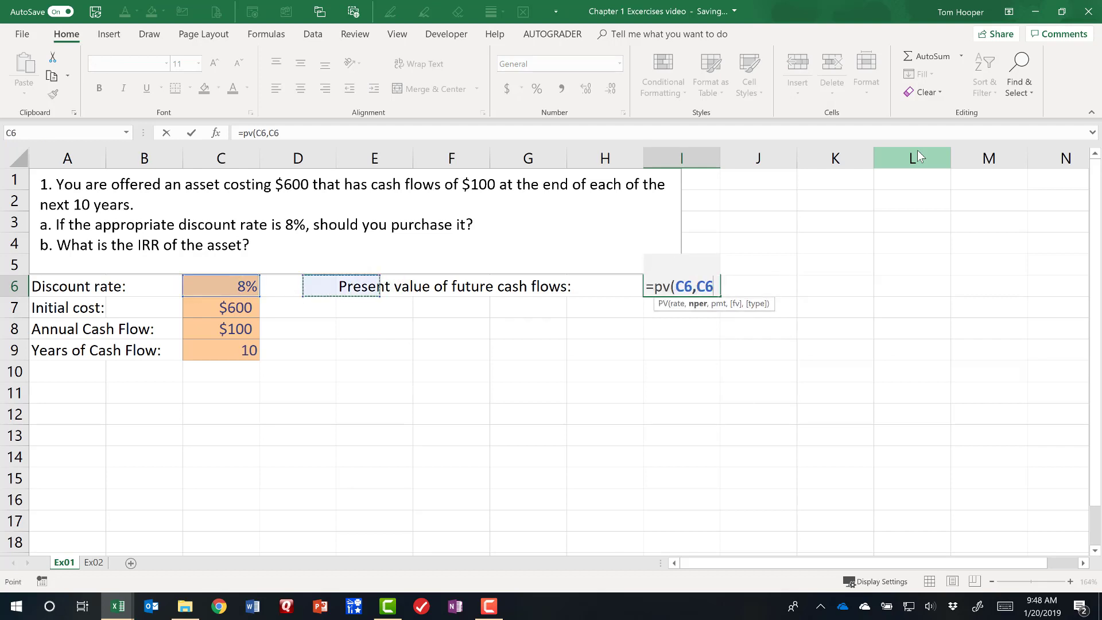
key(Down)
key(Down)
key(Down)
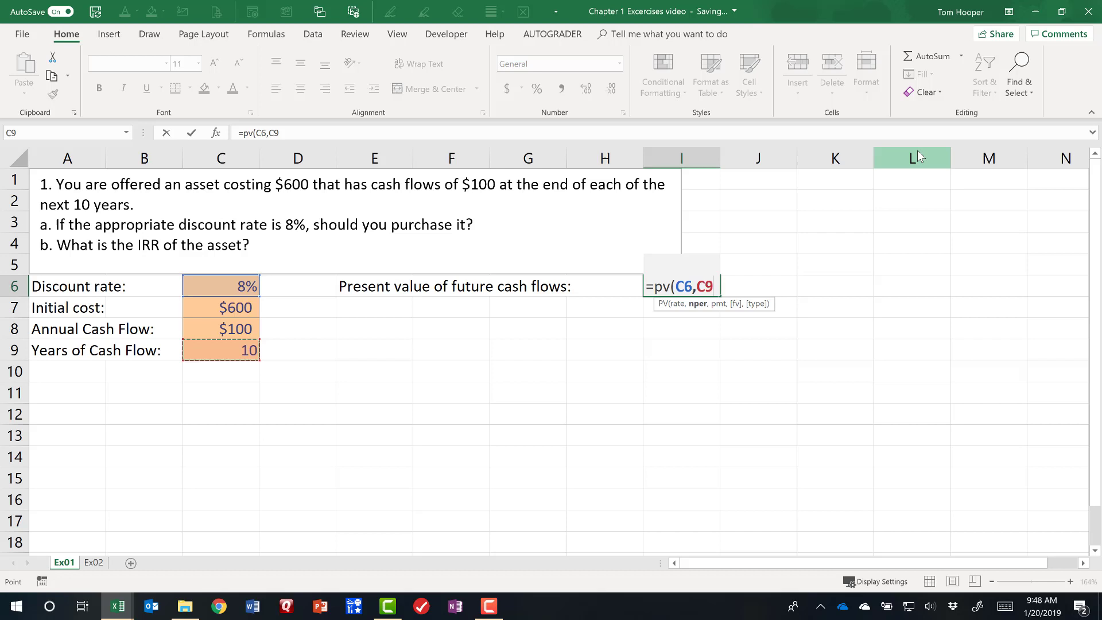
text(,)
key(Left)
key(Left)
key(Left)
key(Left)
key(Left)
key(Left)
key(Down)
key(Down)
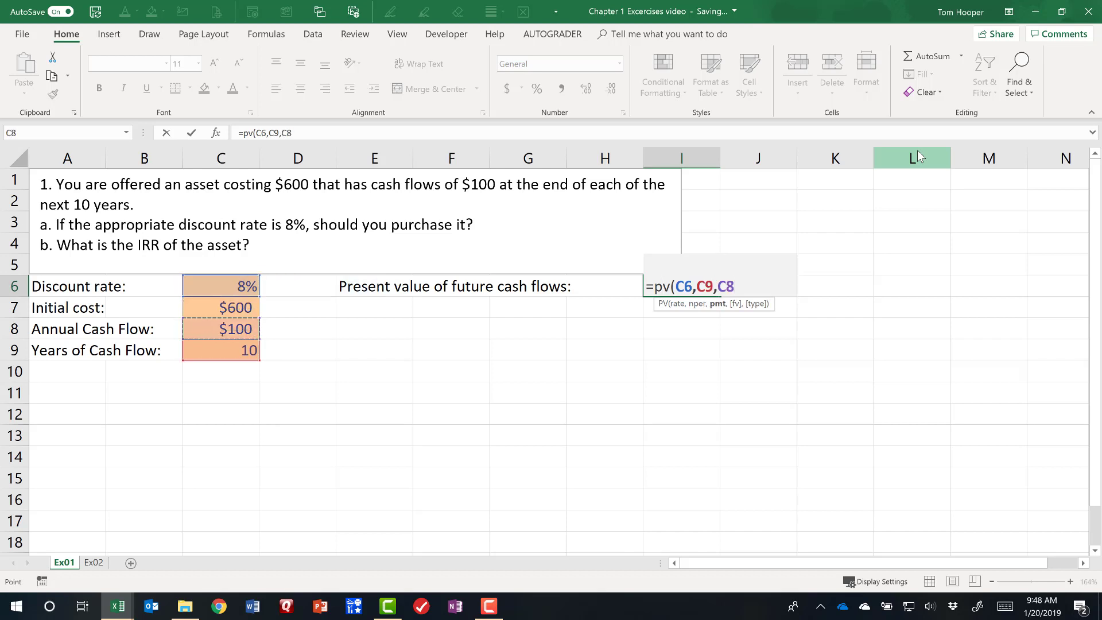
text(,,)
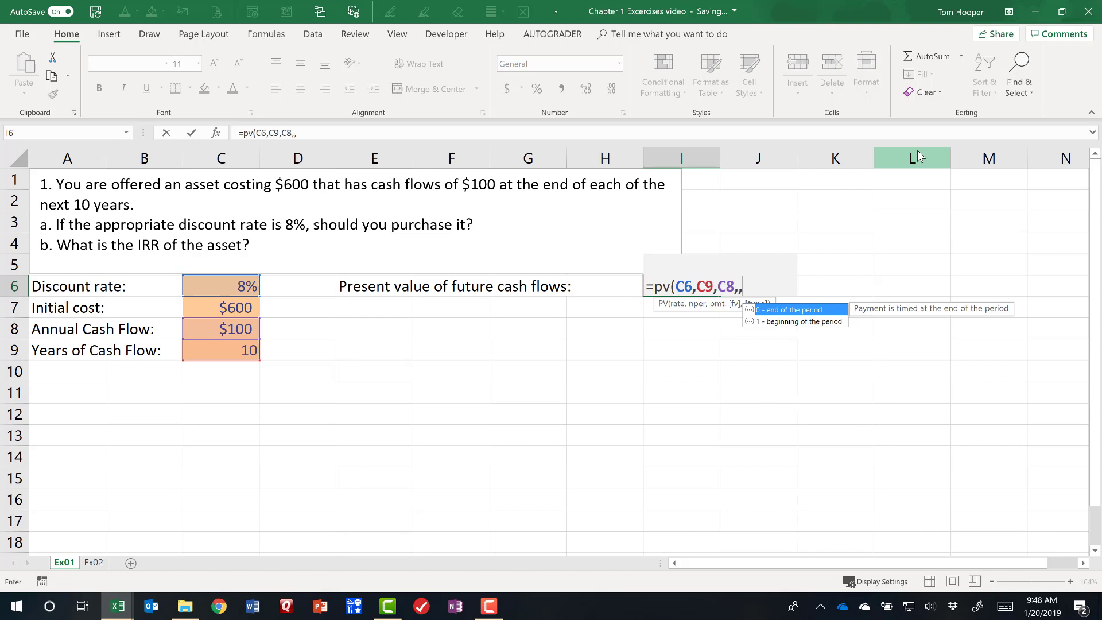
text(0))
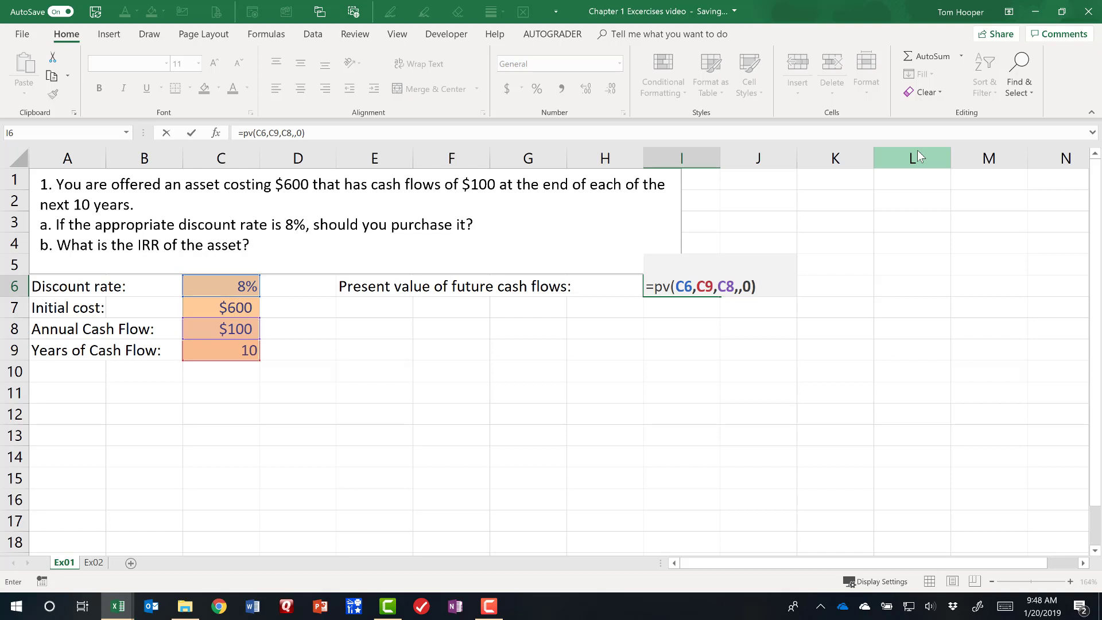
key(Left)
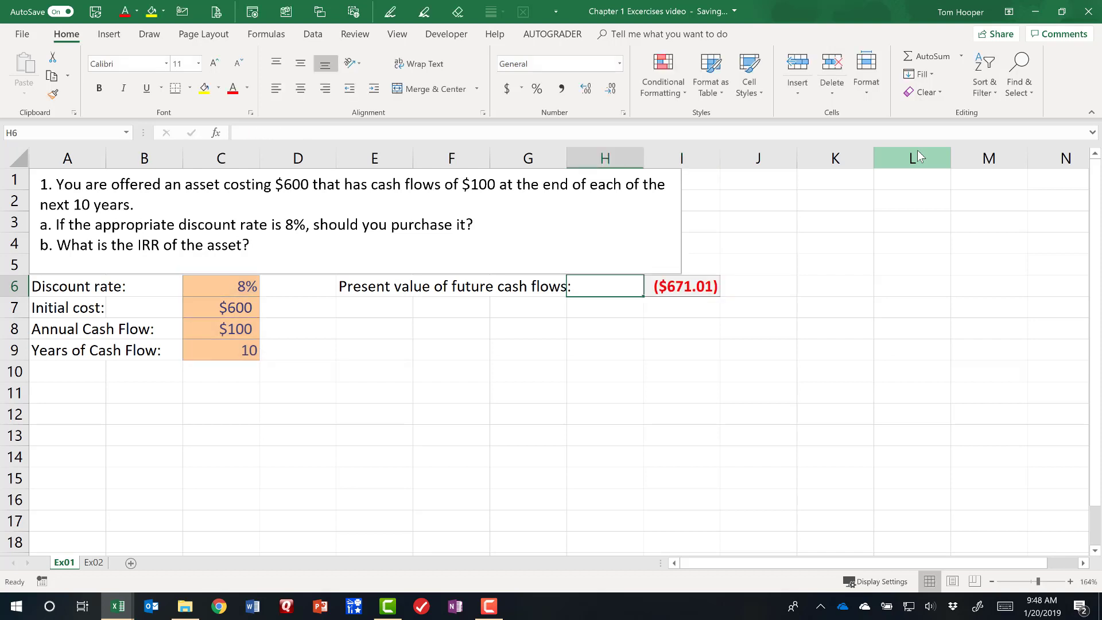
Negate the payment argument so I6 reads =PV(C6,C9,-C8,,0), showing $671.01.
key(Right)
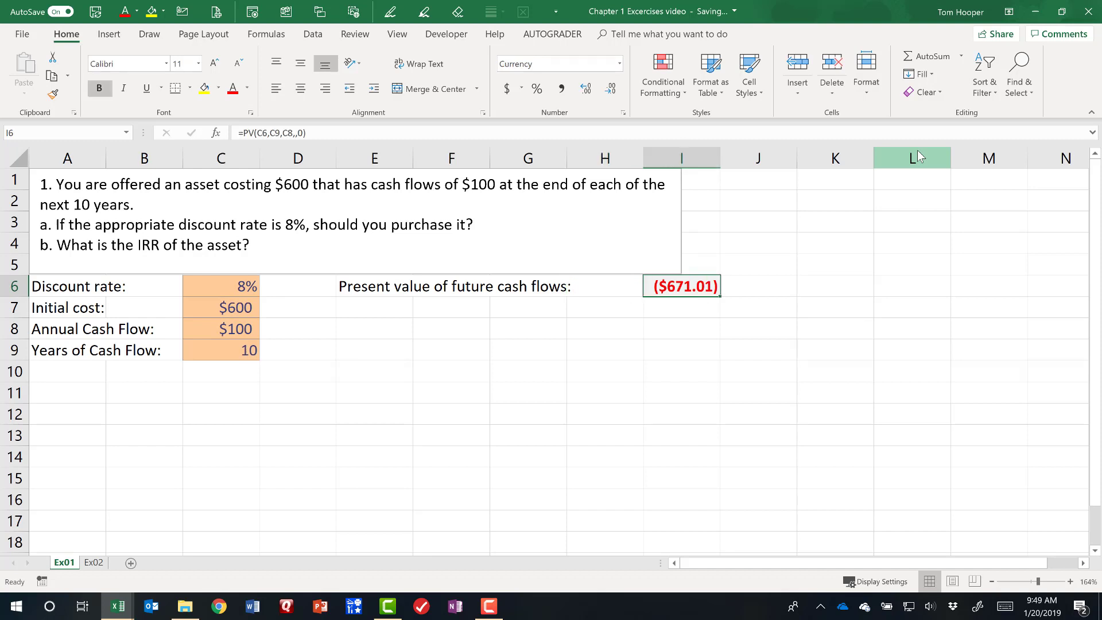
key(F2)
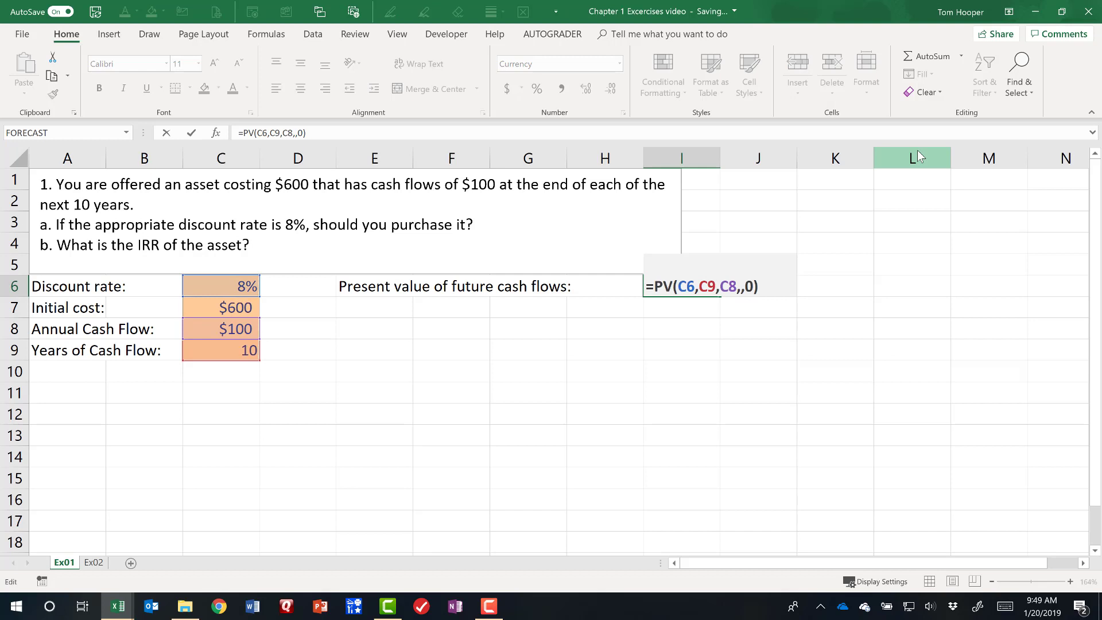
key(Left)
key(Left)
key(Left)
key(Left)
key(Left)
key(Left)
key(Left)
key(Left)
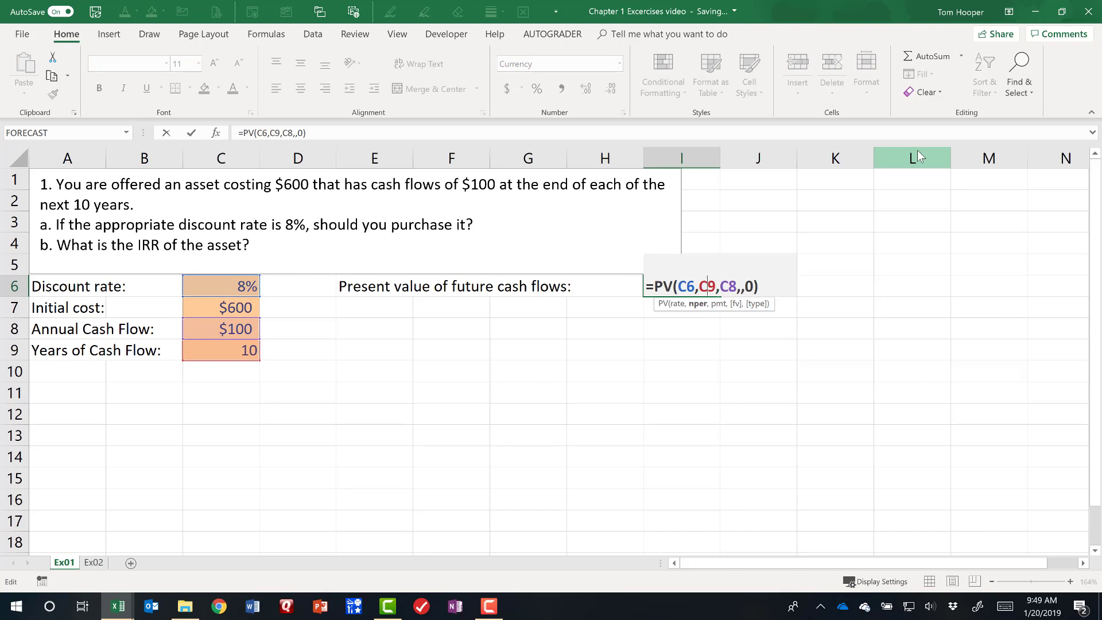
key(Right)
key(Right)
text(-)
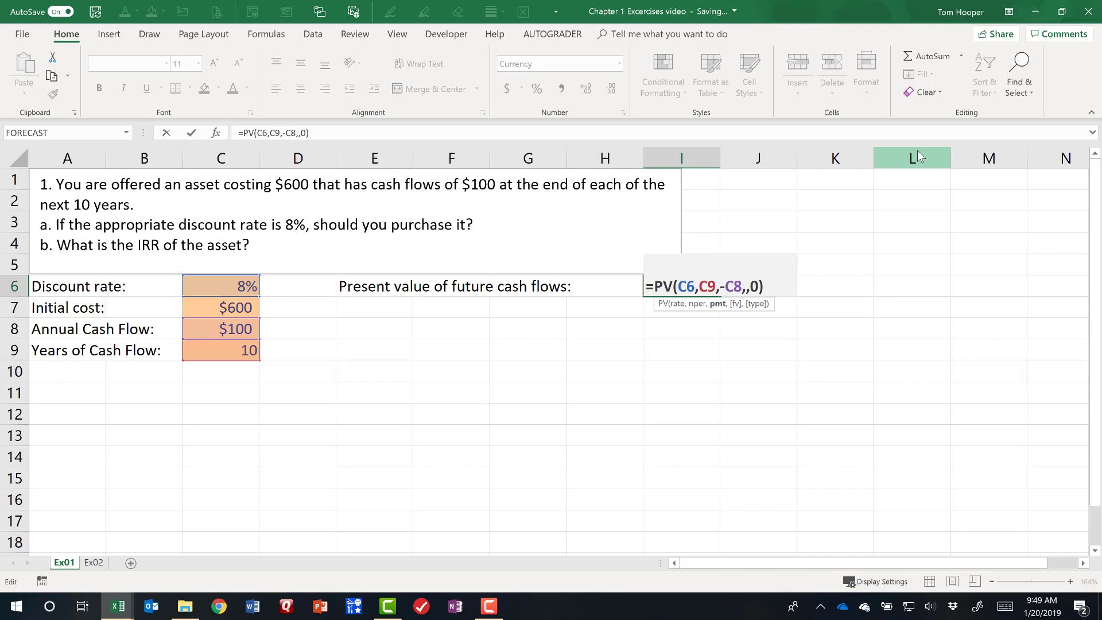
key(Return)
key(Up)
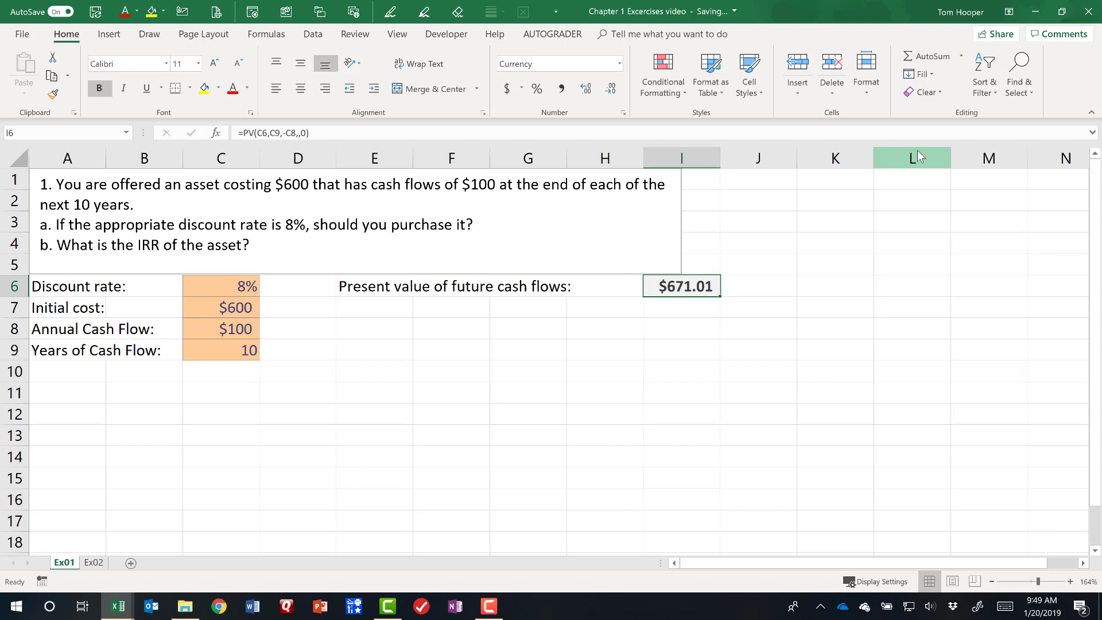
In E7 enter 'Yes, PV of future cash flows is greater than initial cost, so you should purchase.'.
key(Left)
key(Left)
key(Left)
key(Left)
key(Left)
key(Left)
key(Down)
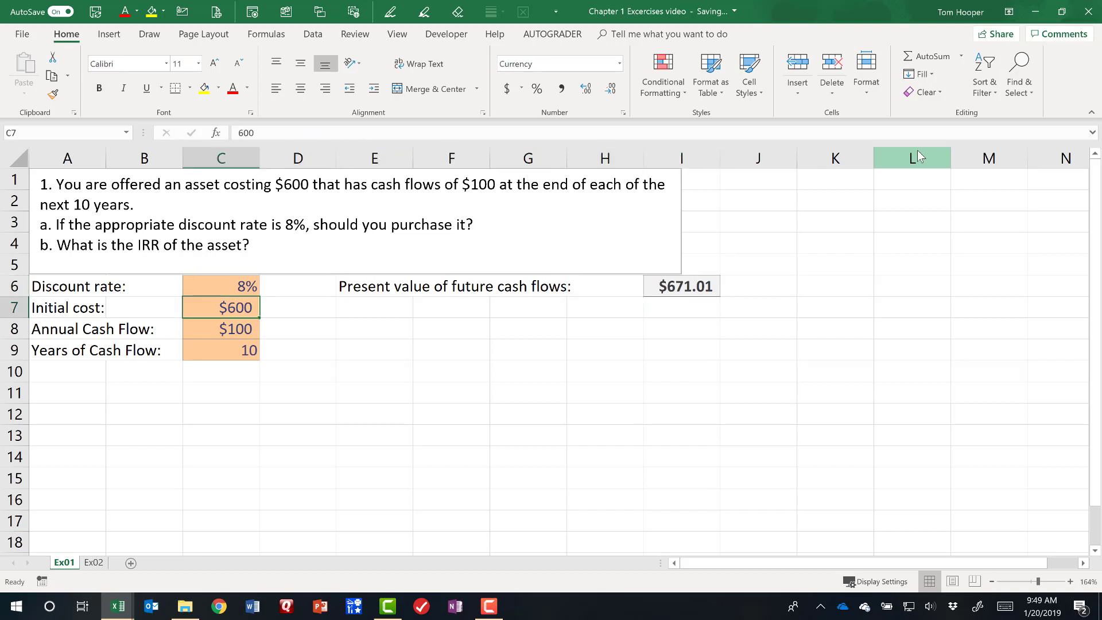
key(Right)
key(Right)
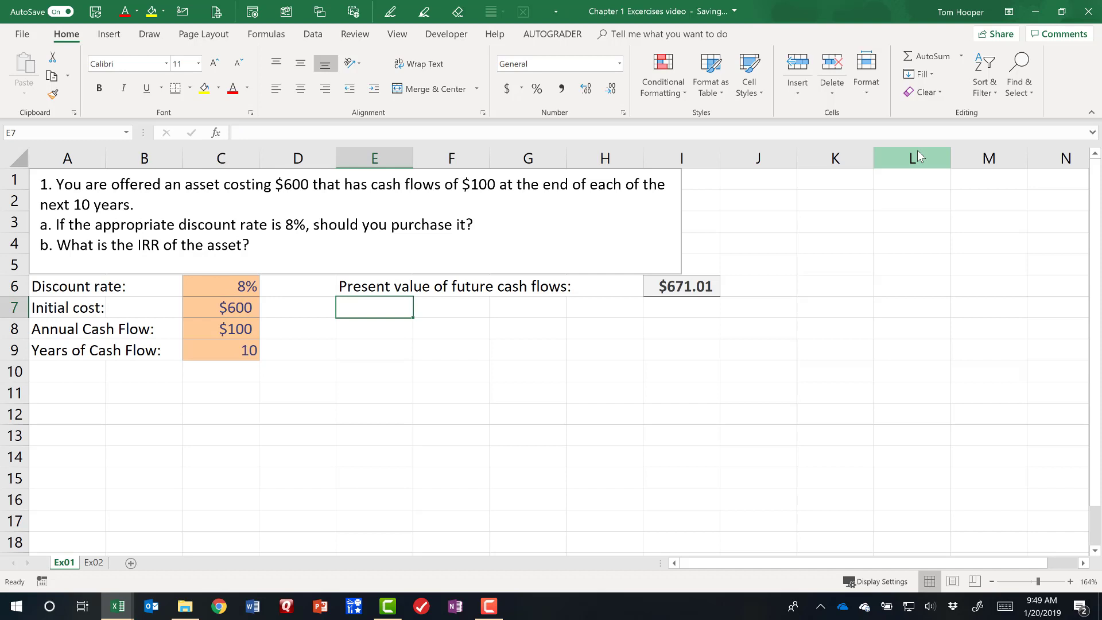
key(Left)
key(Left)
key(Right)
key(Right)
key(Right)
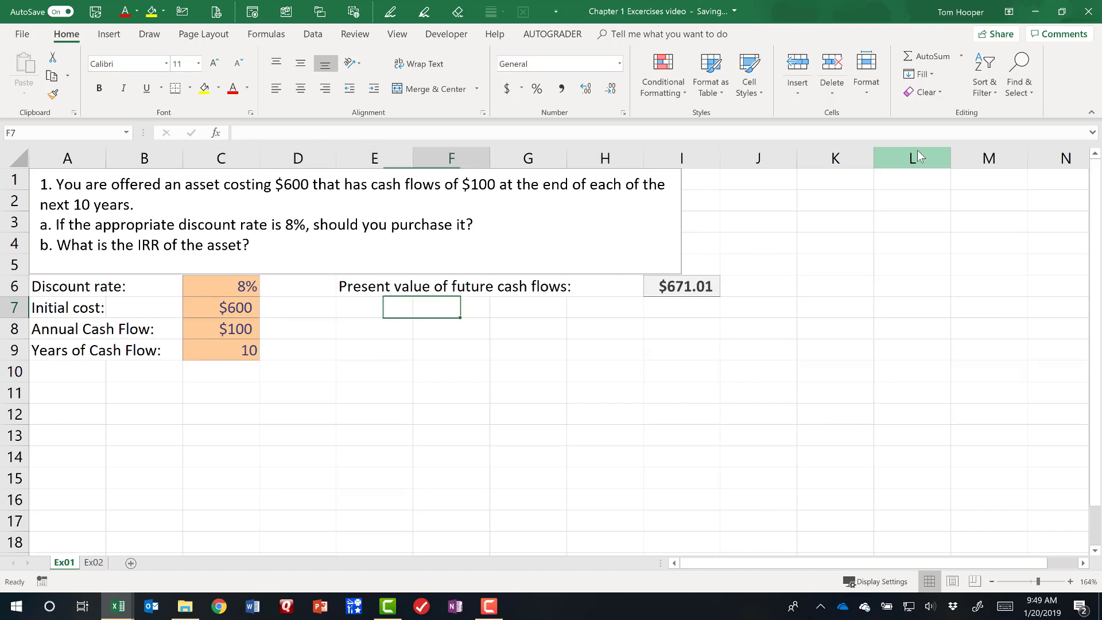
key(Left)
text(Y)
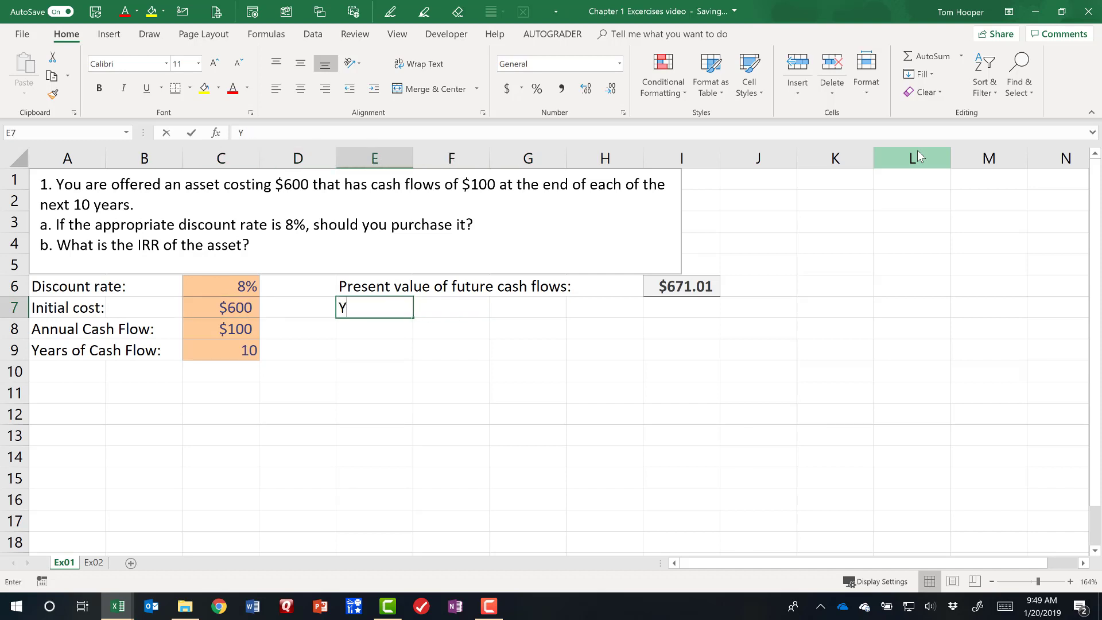
text(es, PV of future cash flows is greater than initial cost, so you should purchase.)
key(Return)
key(Return)
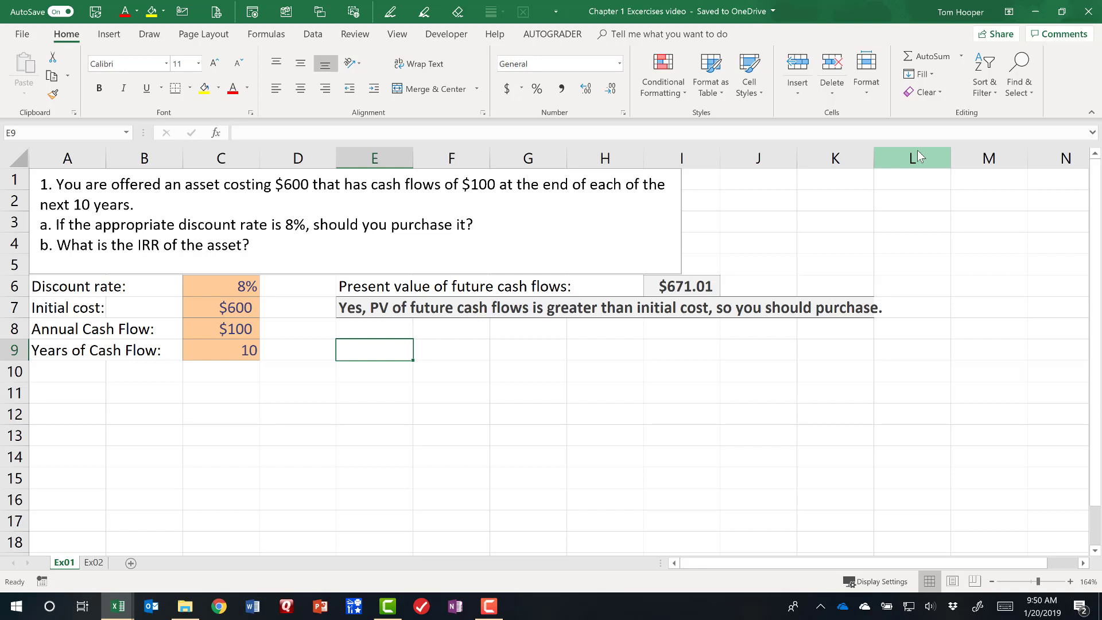
Label E9 'ROR:' and start a RATE formula in I9 with C9 as periods.
text(ROR:)
key(Tab)
key(Tab)
key(Tab)
key(Tab)
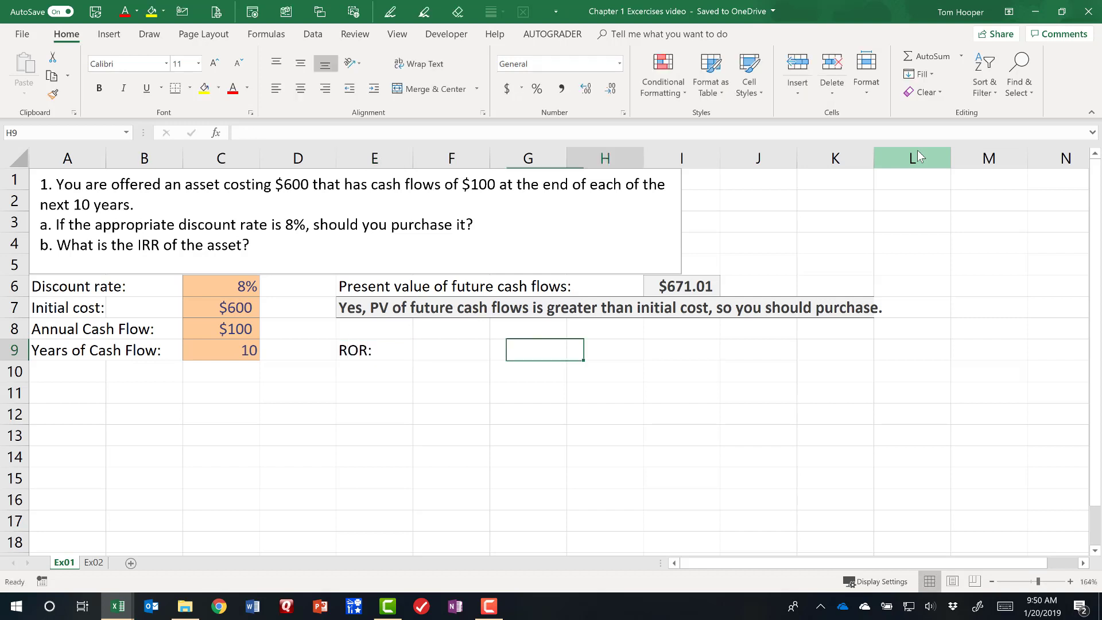
text(=rate()
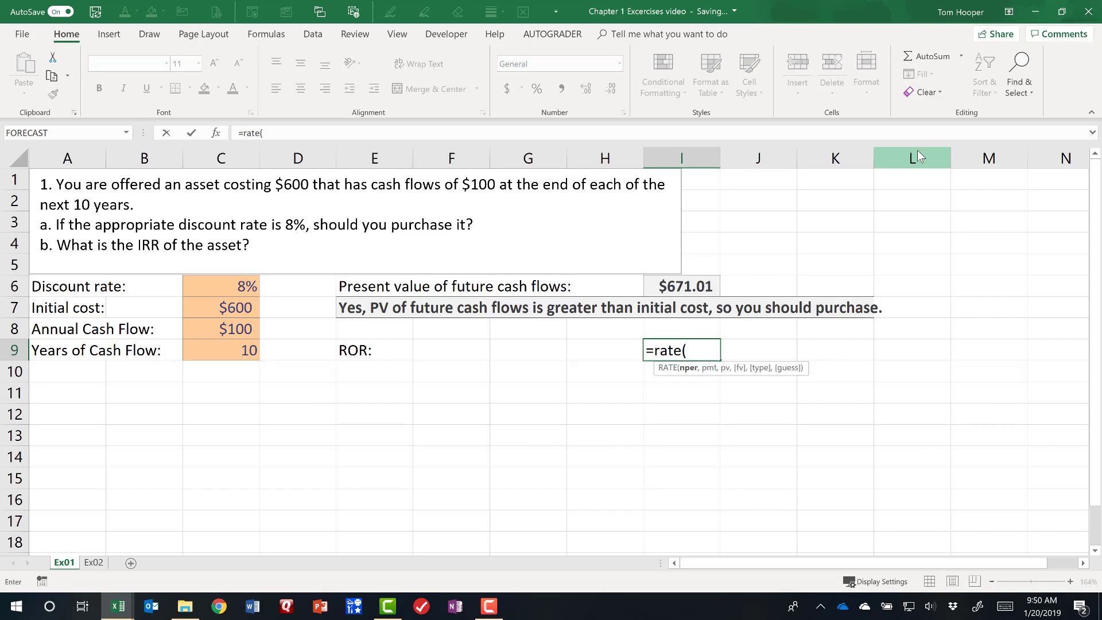
key(Left)
key(Left)
key(Left)
key(Left)
key(Left)
key(Left)
key(Up)
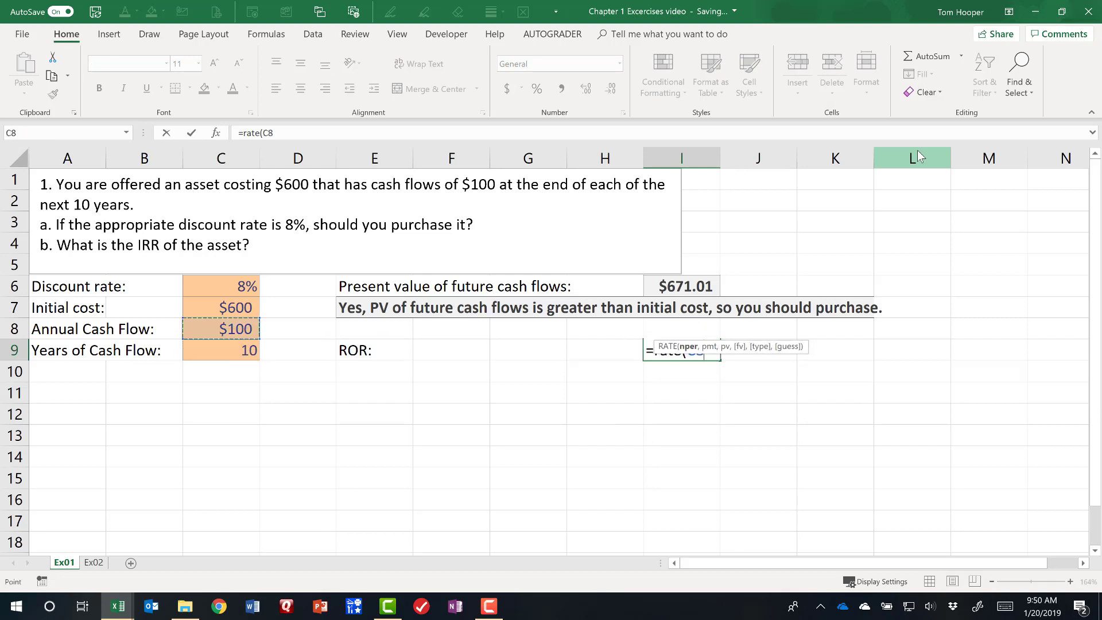
key(Down)
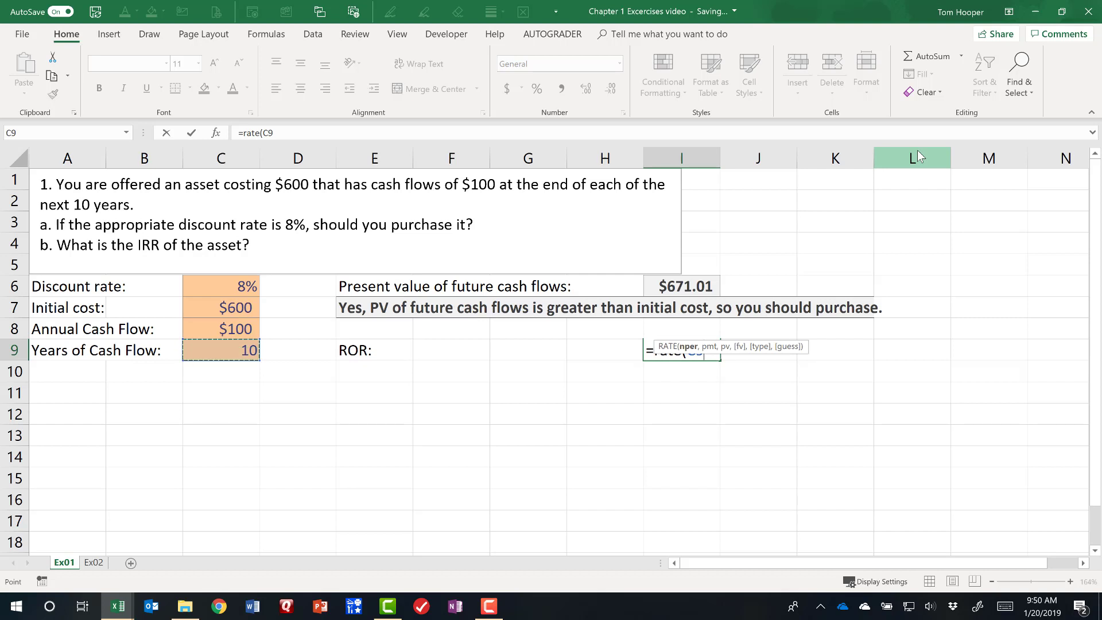
text(,)
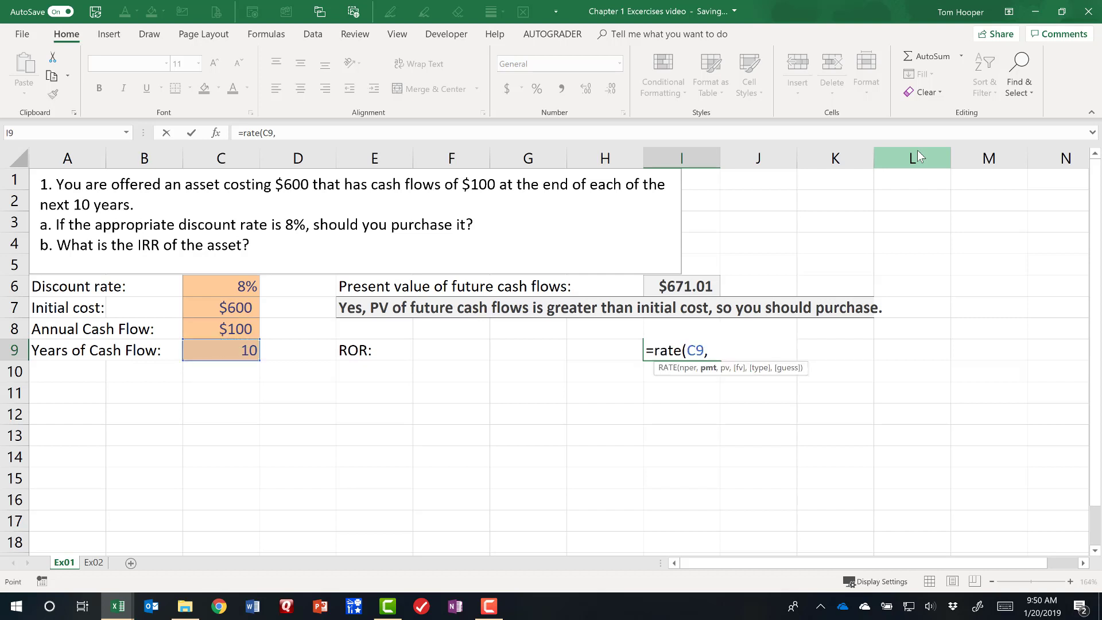
Complete I9 as =RATE(C9,C8,-C7,0), returning 11%.
key(Left)
key(Left)
key(Left)
key(Left)
key(Left)
key(Left)
key(Up)
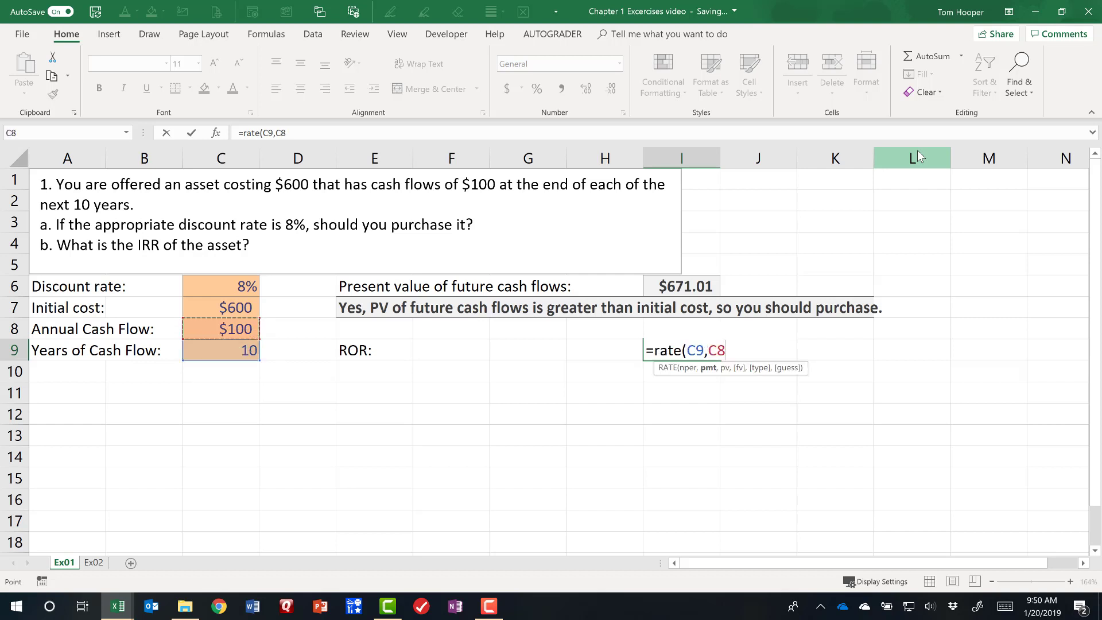
text(,)
key(Left)
key(Left)
key(Left)
key(Left)
key(Left)
key(Left)
key(Up)
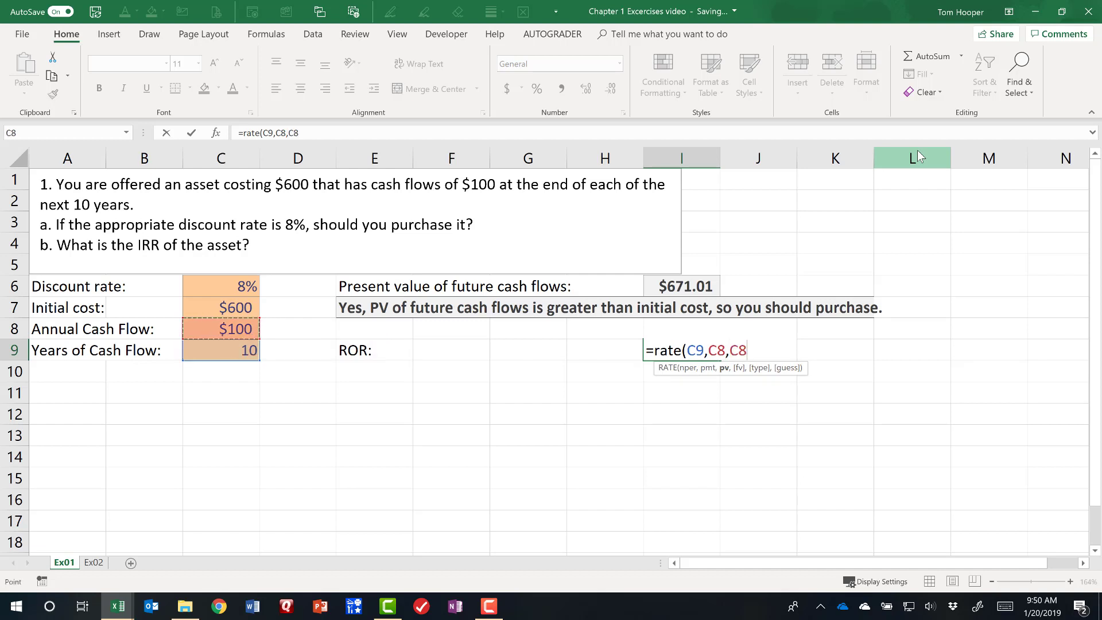
key(Up)
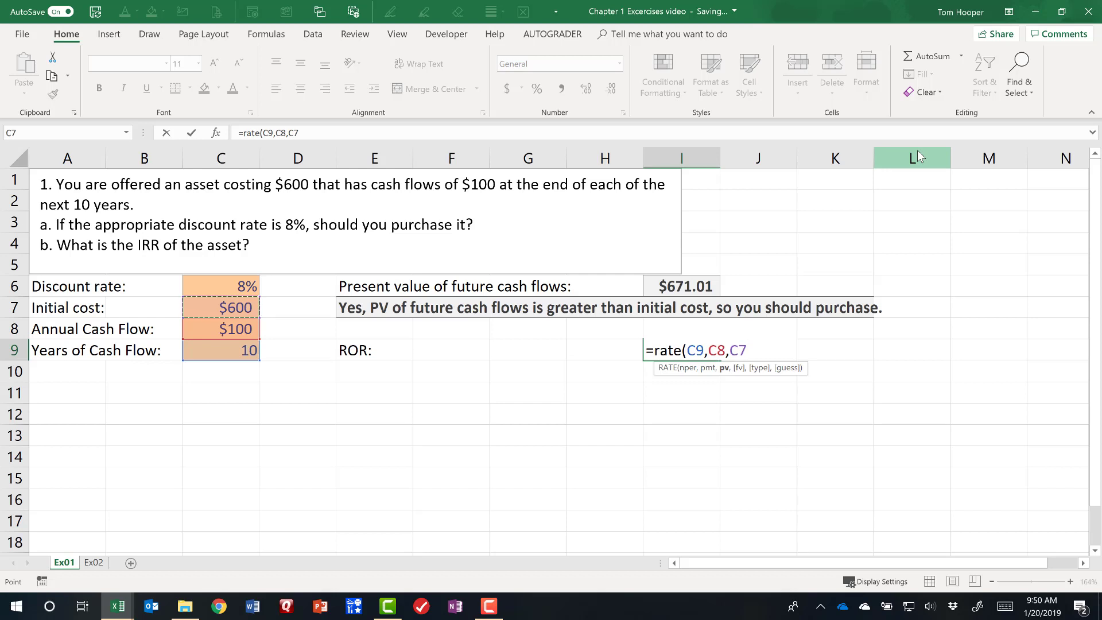
key(F2)
text(-)
key(Right)
key(Right)
text(,)
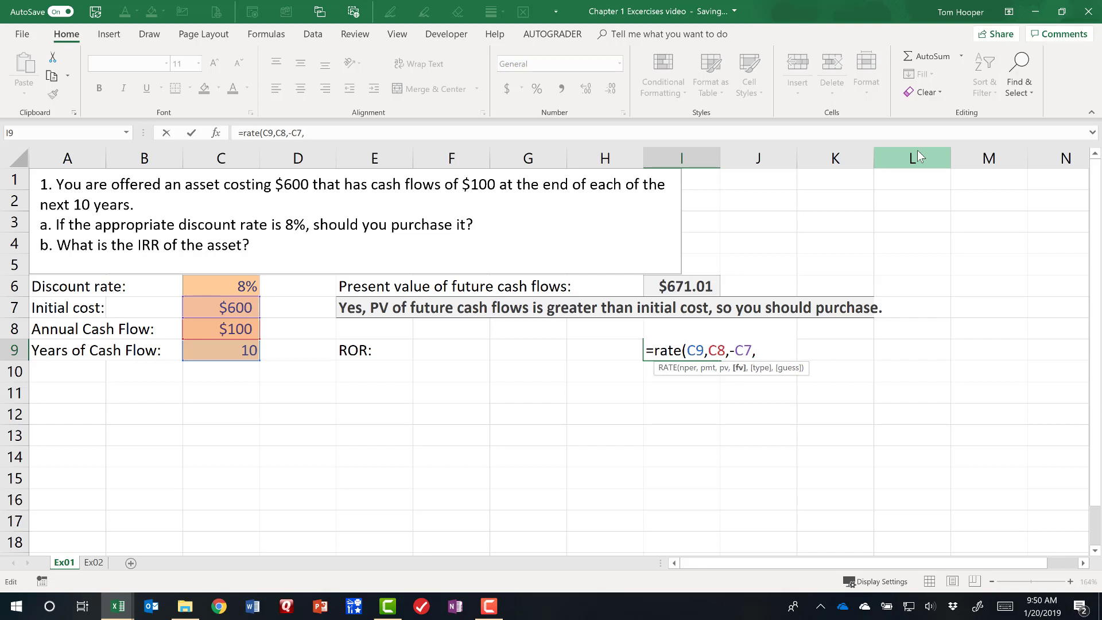
text(0))
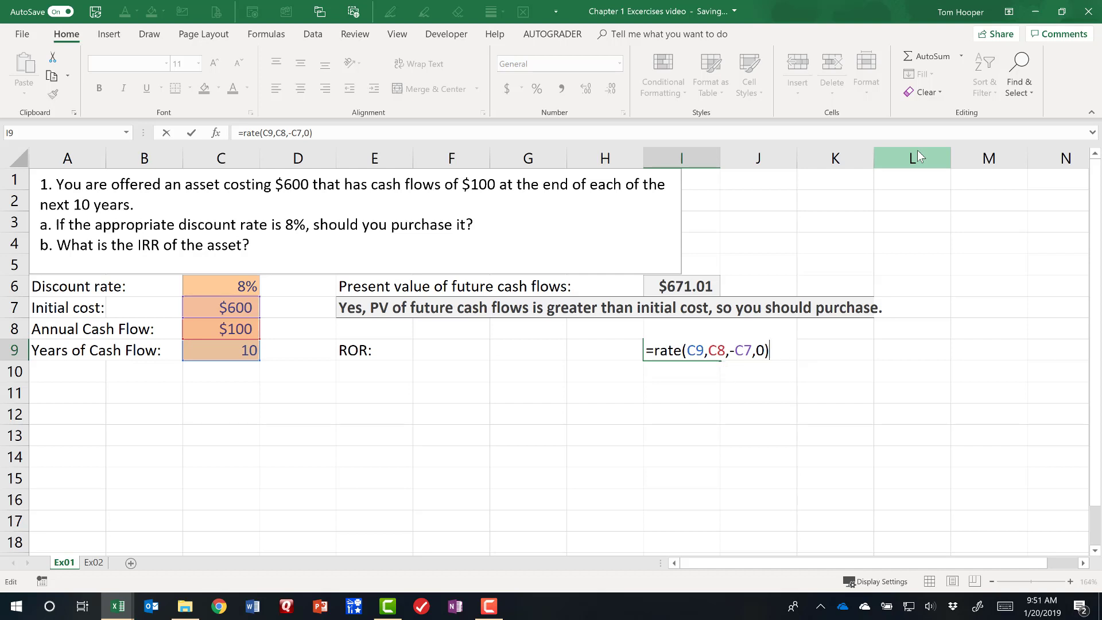
key(Return)
key(Up)
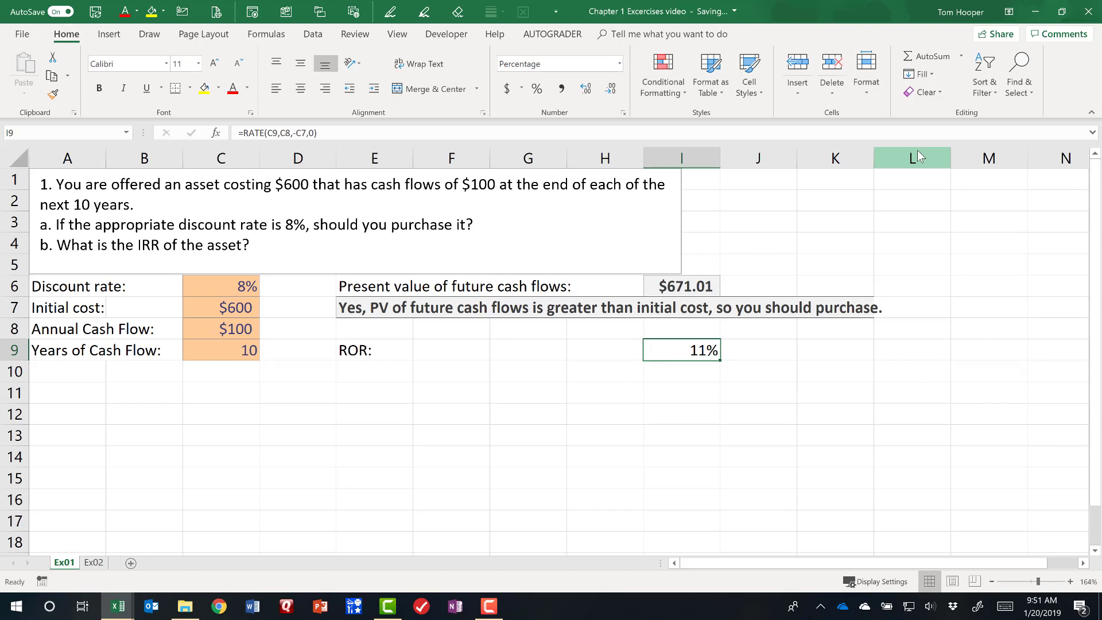
Increase I9's decimals by one so the ROR shows 10.6%.
key(alt)
key(h)
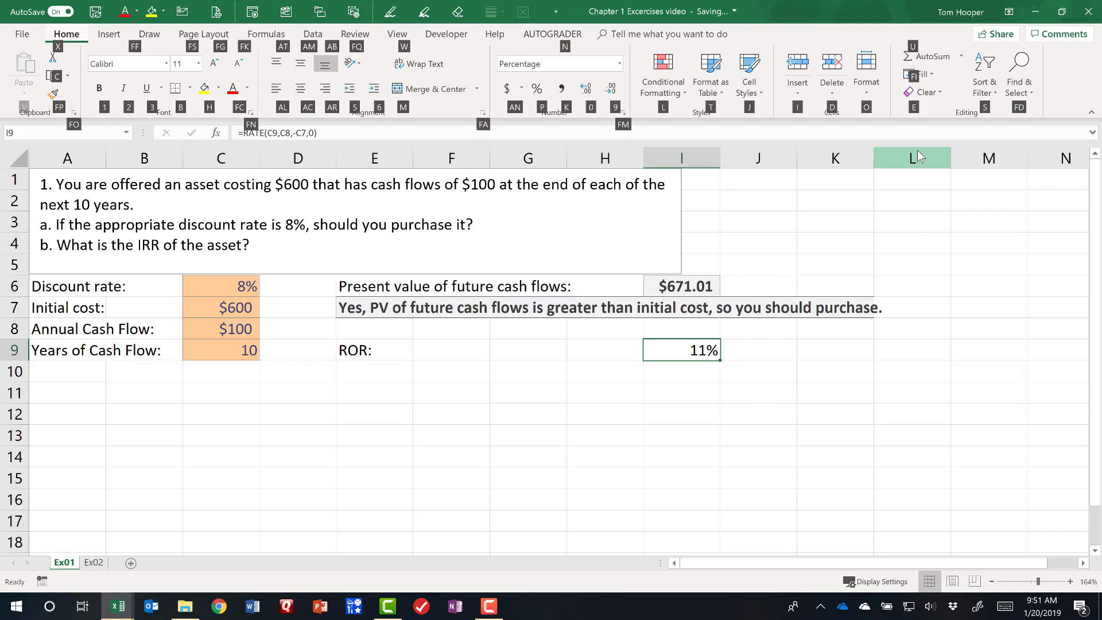
key(0)
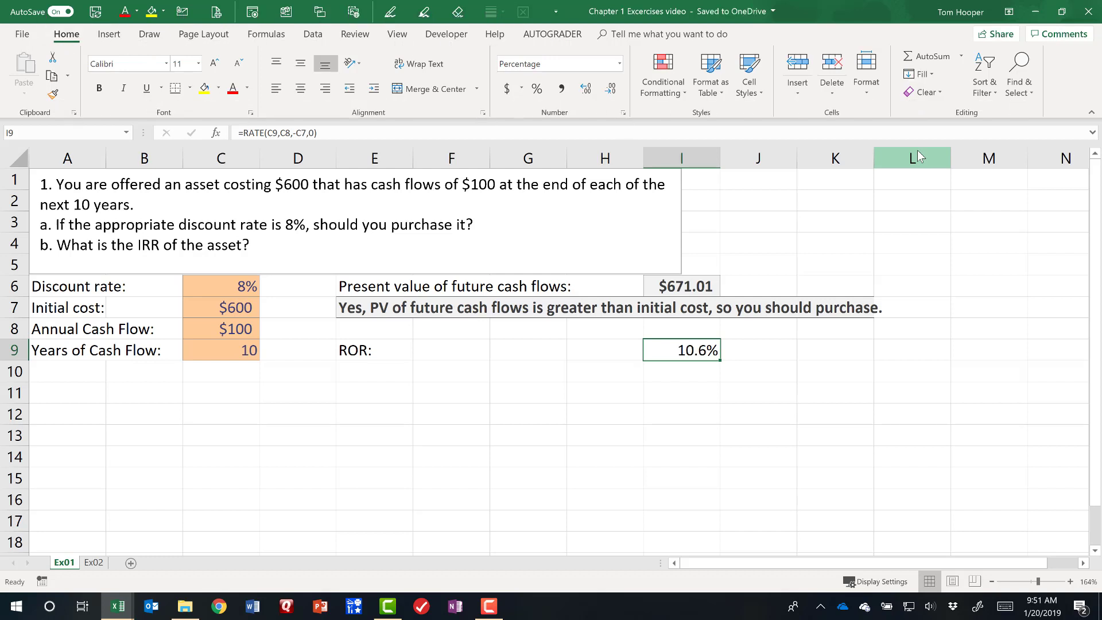
Apply the Output cell style to the ROR in I9.
key(alt)
key(h)
key(j)
key(Down)
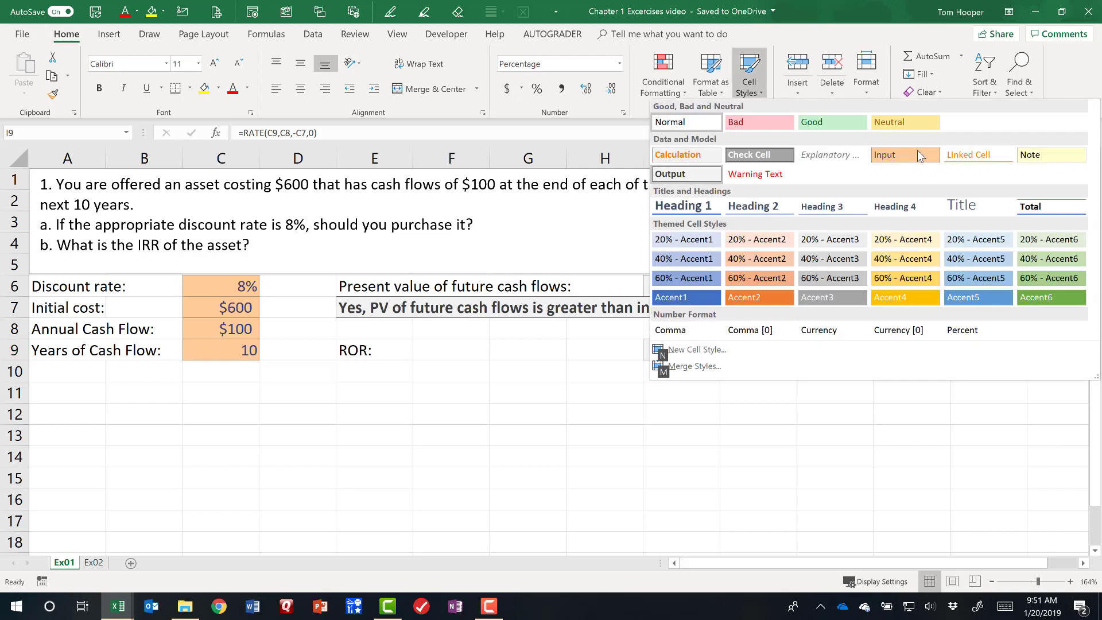
key(Return)
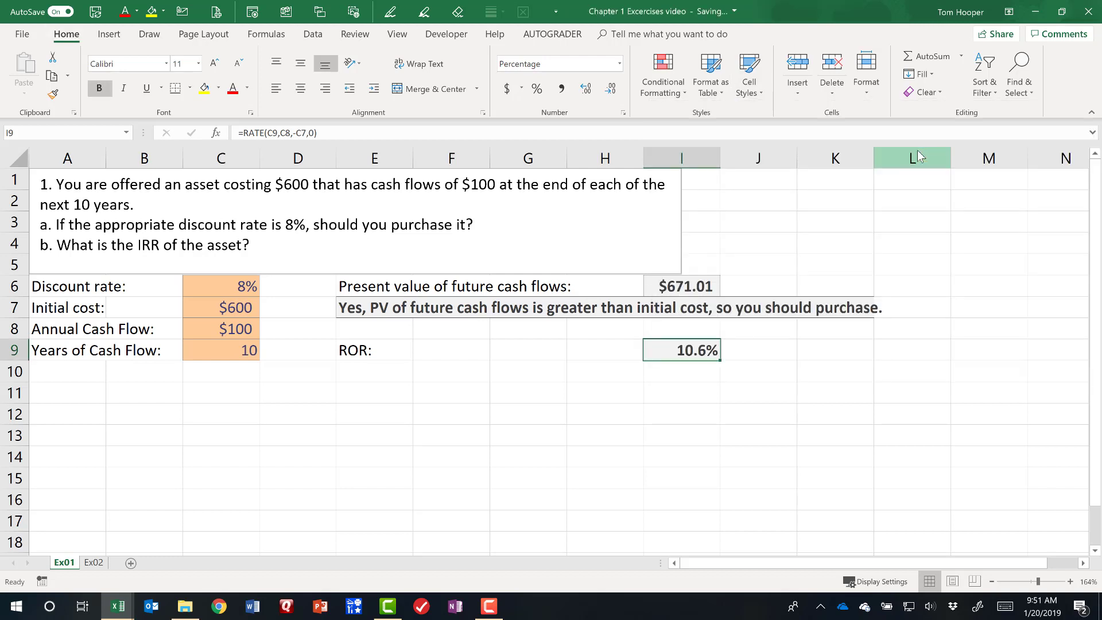
Drop the trailing 0 argument from I6, leaving =PV(C6,C9,-C8).
key(F2)
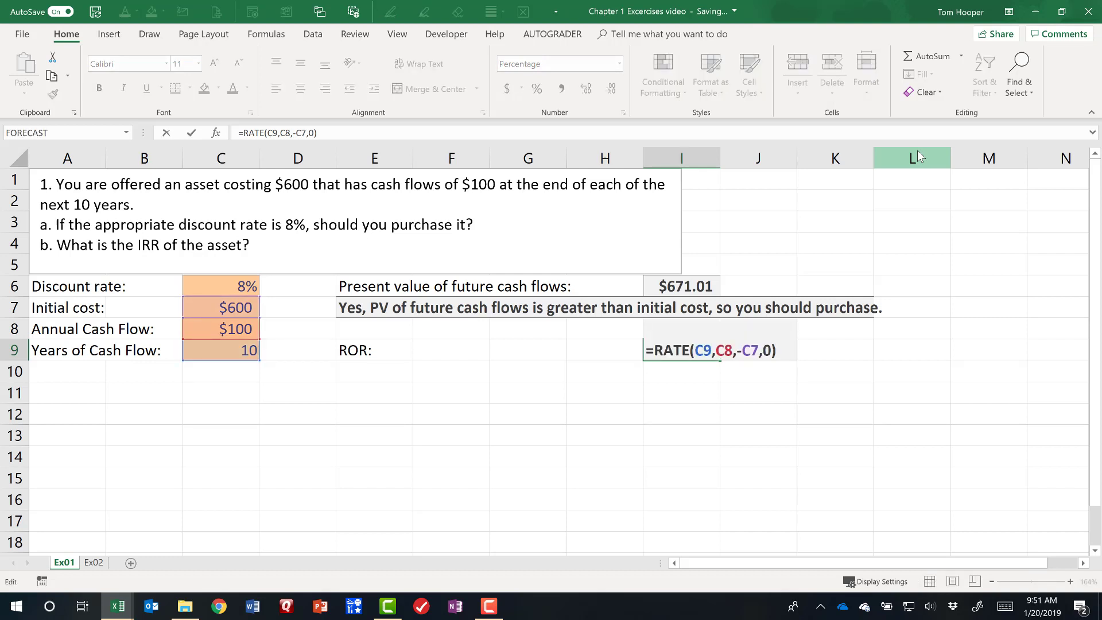
key(shift+Return)
key(Up)
key(Up)
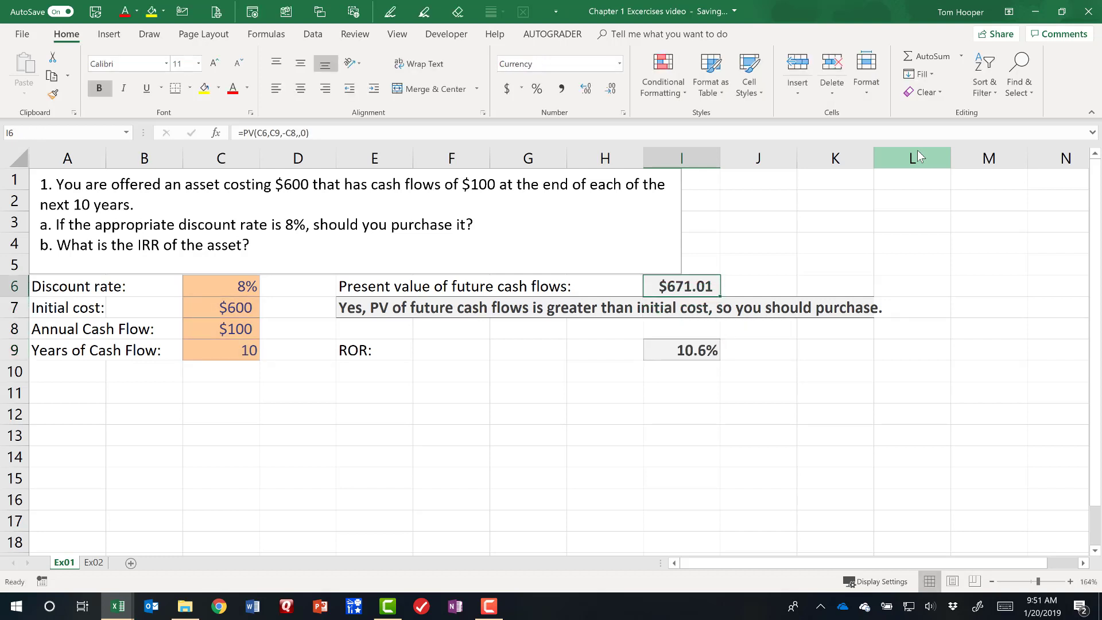
key(F2)
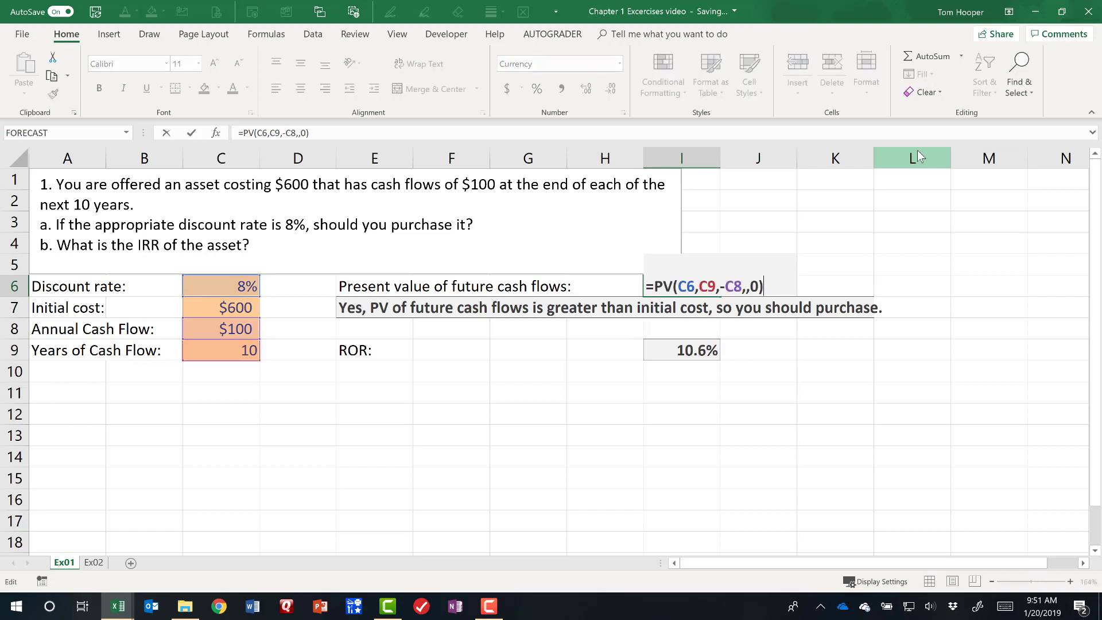
key(Left)
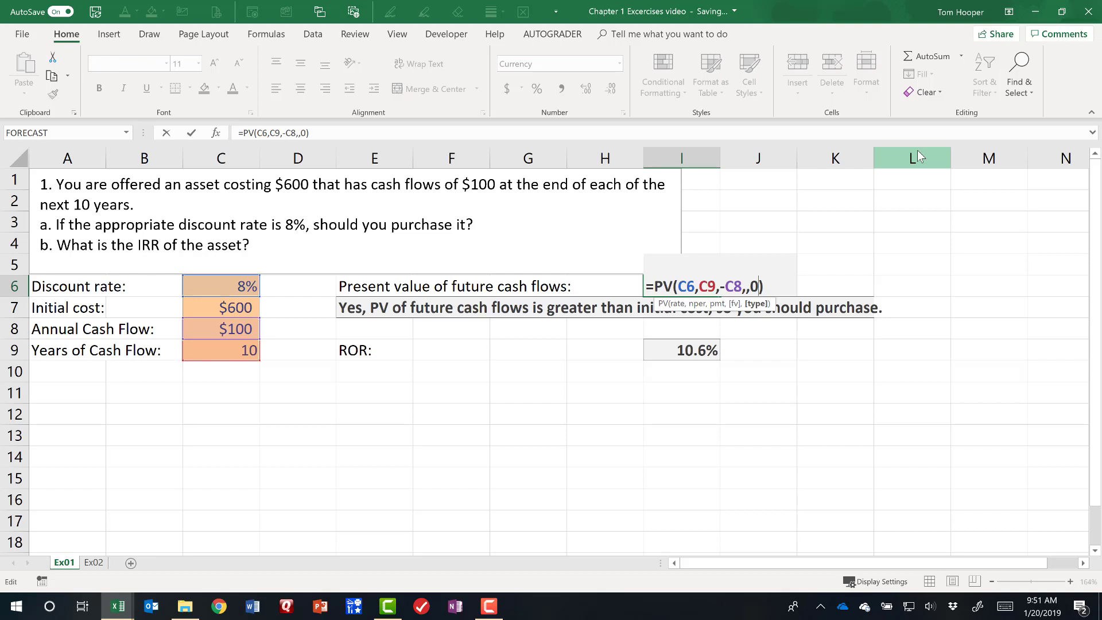
key(BackSpace)
key(BackSpace)
key(BackSpace)
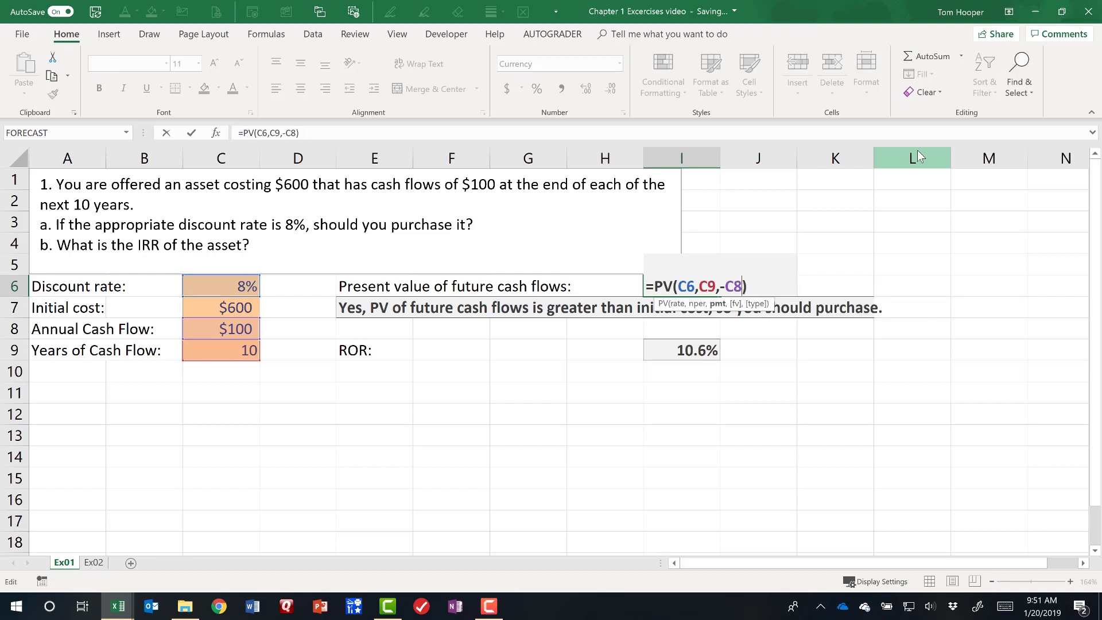
key(Return)
Drop the trailing 0 argument from I9, leaving =RATE(C9,C8,-C7).
key(Down)
key(Down)
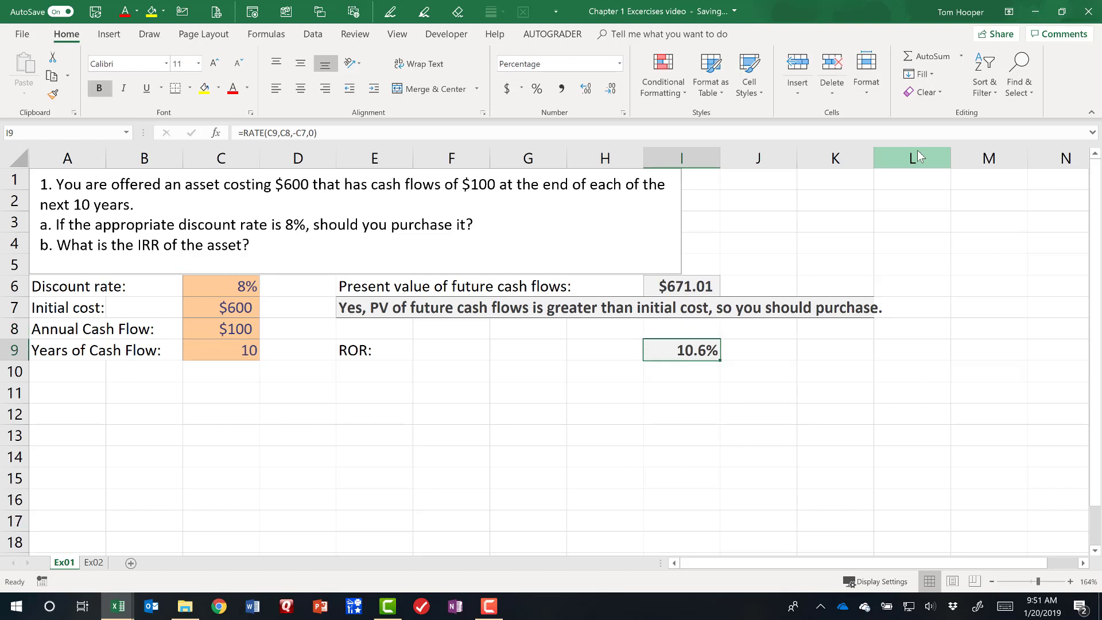
key(F2)
key(Left)
key(BackSpace)
key(BackSpace)
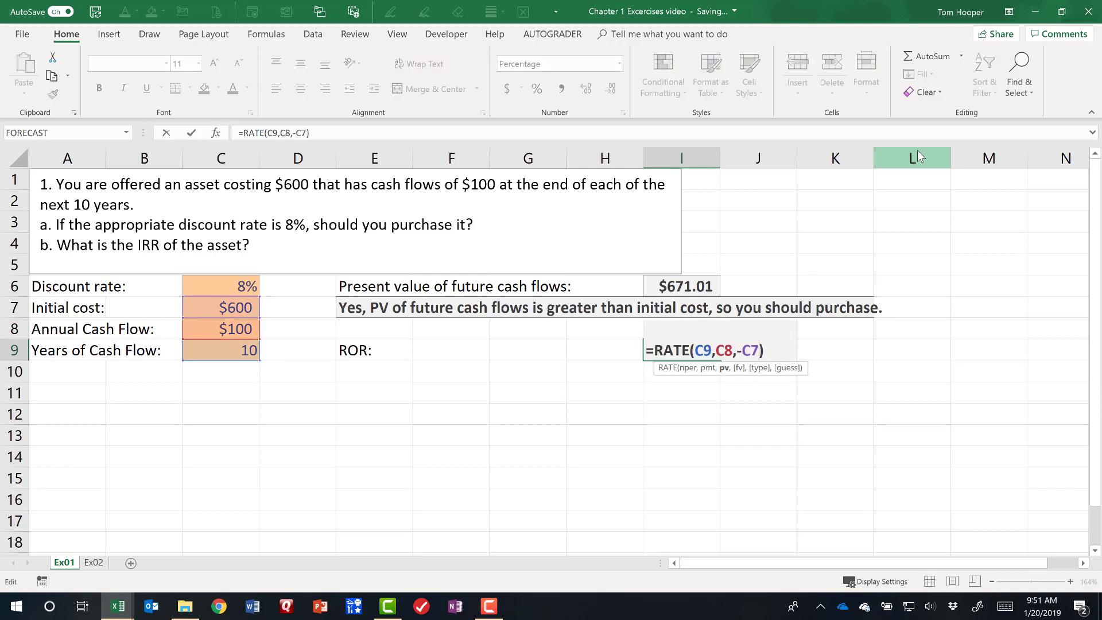
key(Return)
key(Up)
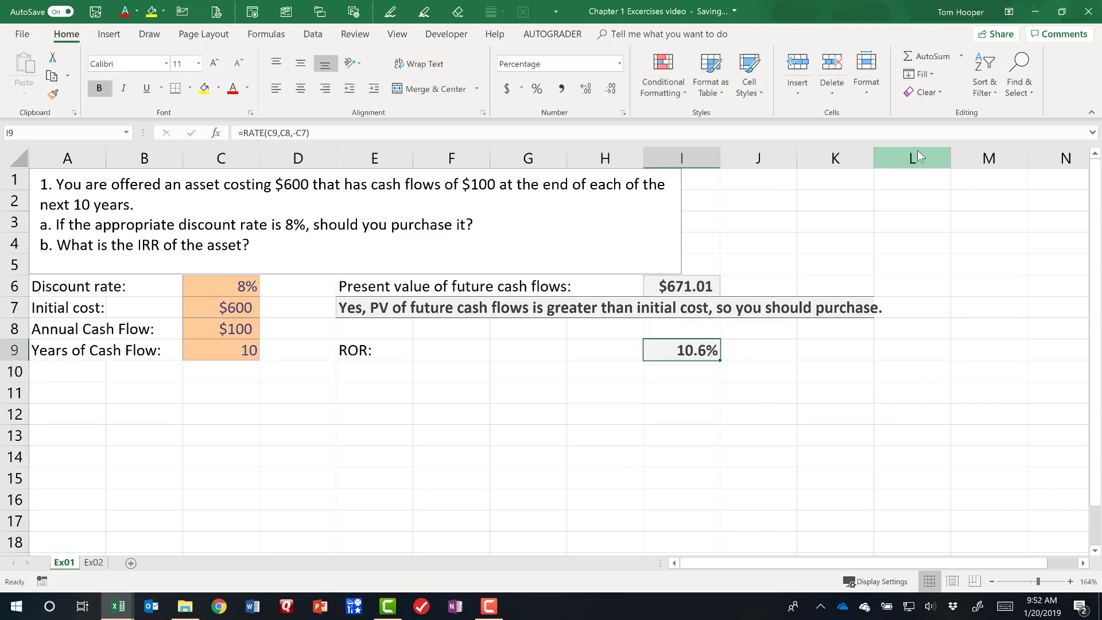
click(685, 371)
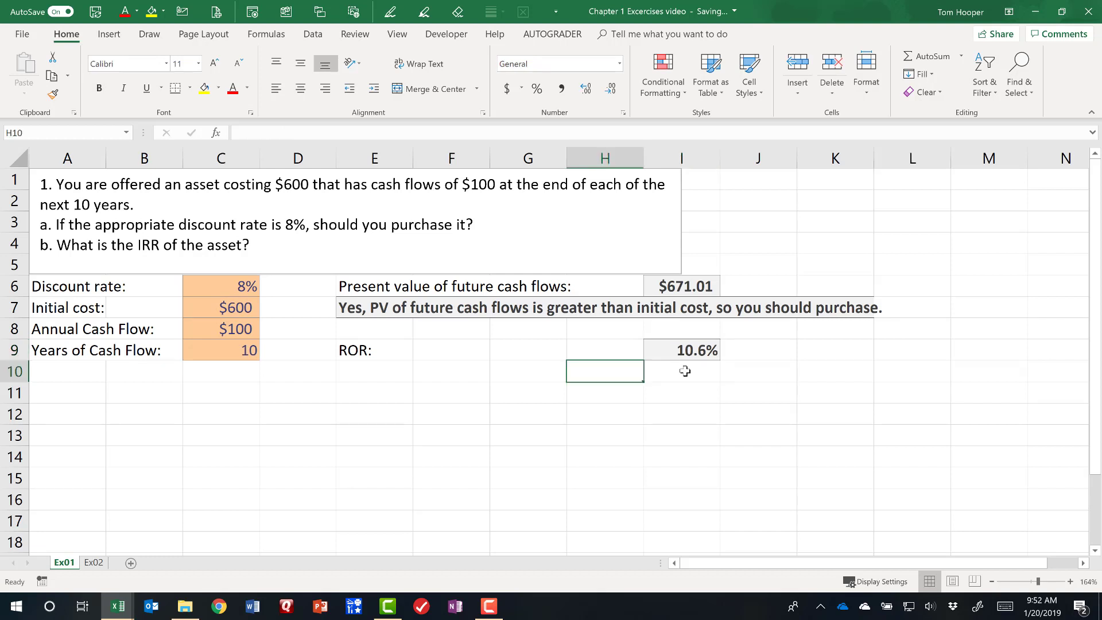
Add headings Year in C11 and Cash flow in D11, with years 0–10 below Year.
key(Down)
key(Left)
key(Left)
key(Left)
key(Left)
key(Left)
key(Left)
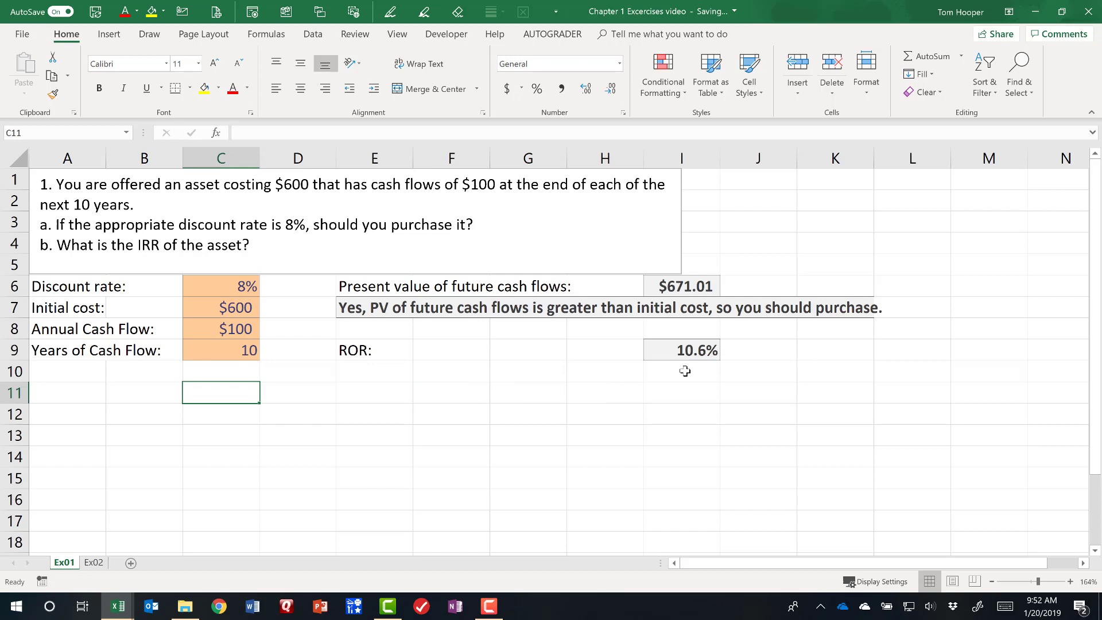
text(Year)
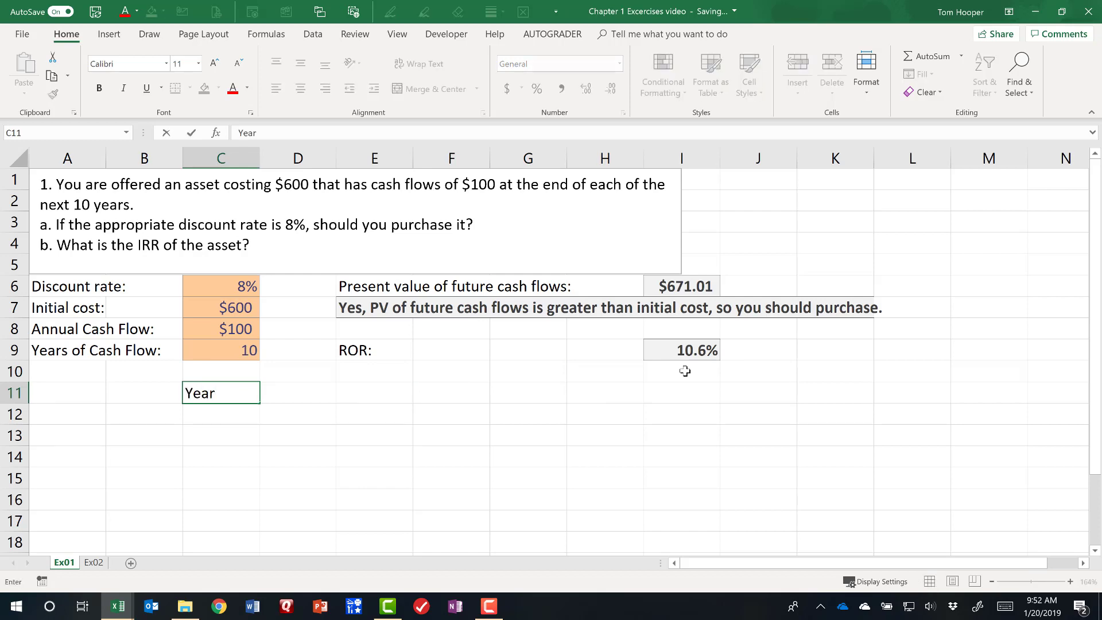
key(Return)
text(0)
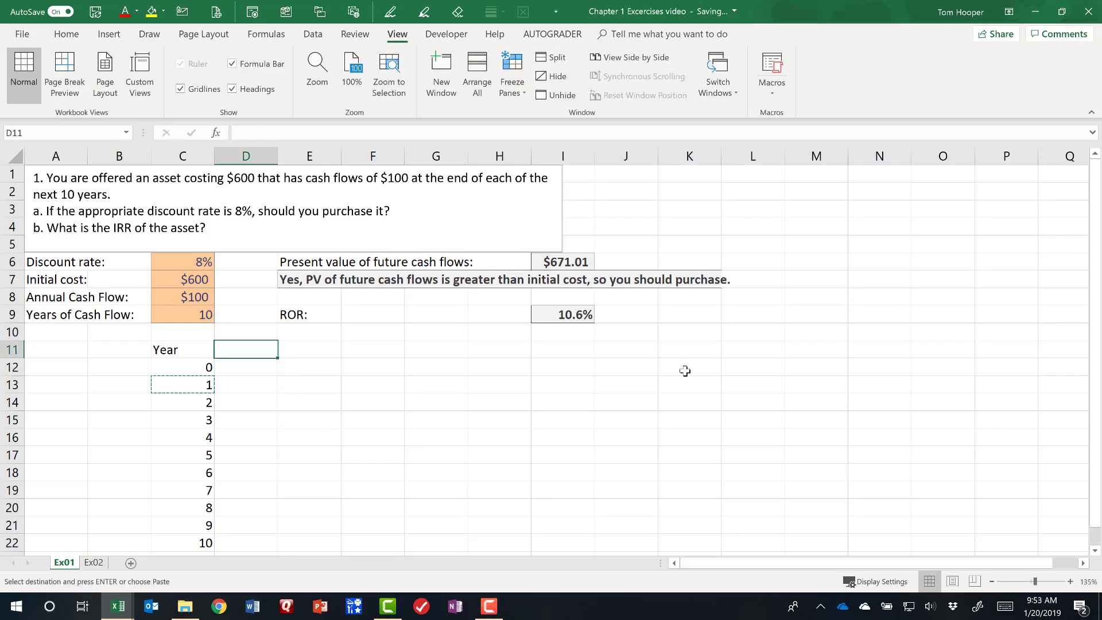
key(Escape)
text(Cash flo)
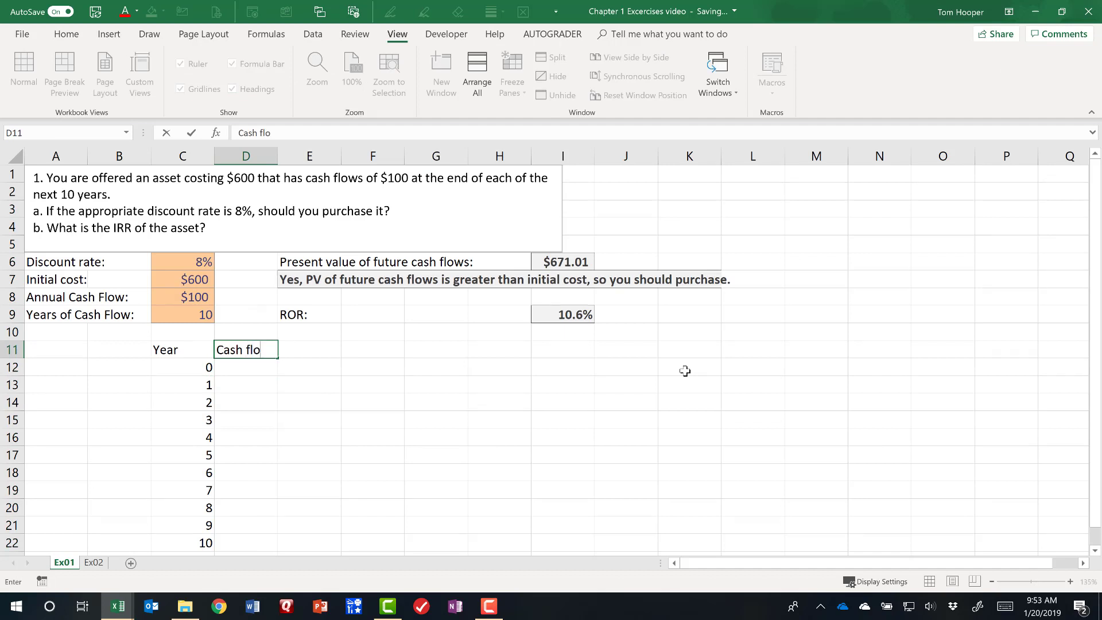
text(ws)
key(BackSpace)
key(Return)
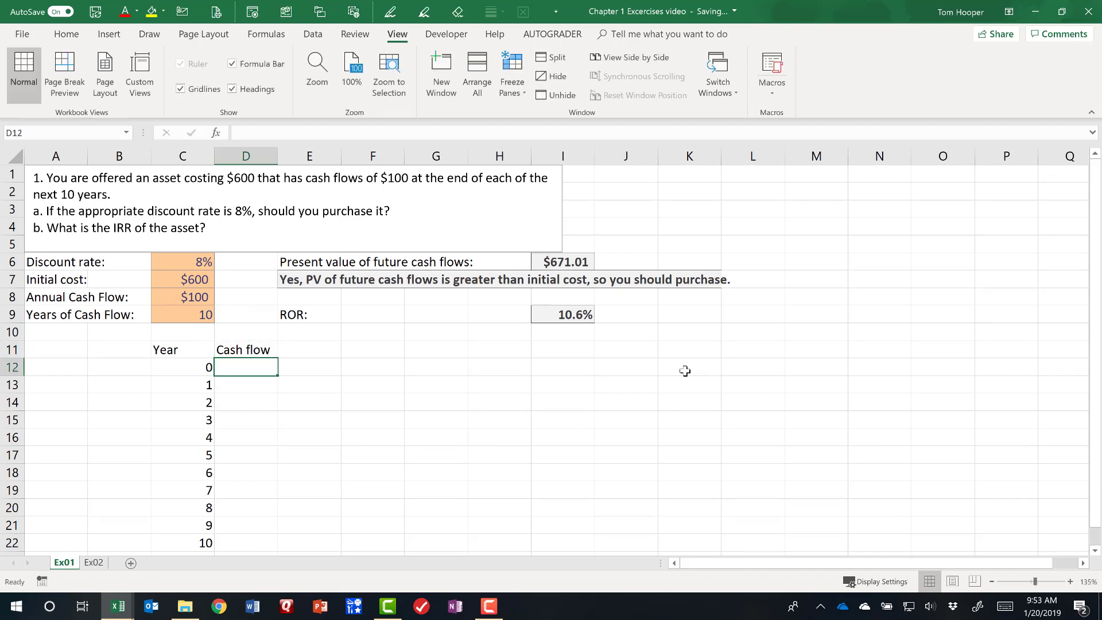
Enter =-C7 in D12 for the year 0 cash flow of ($600).
text(=-)
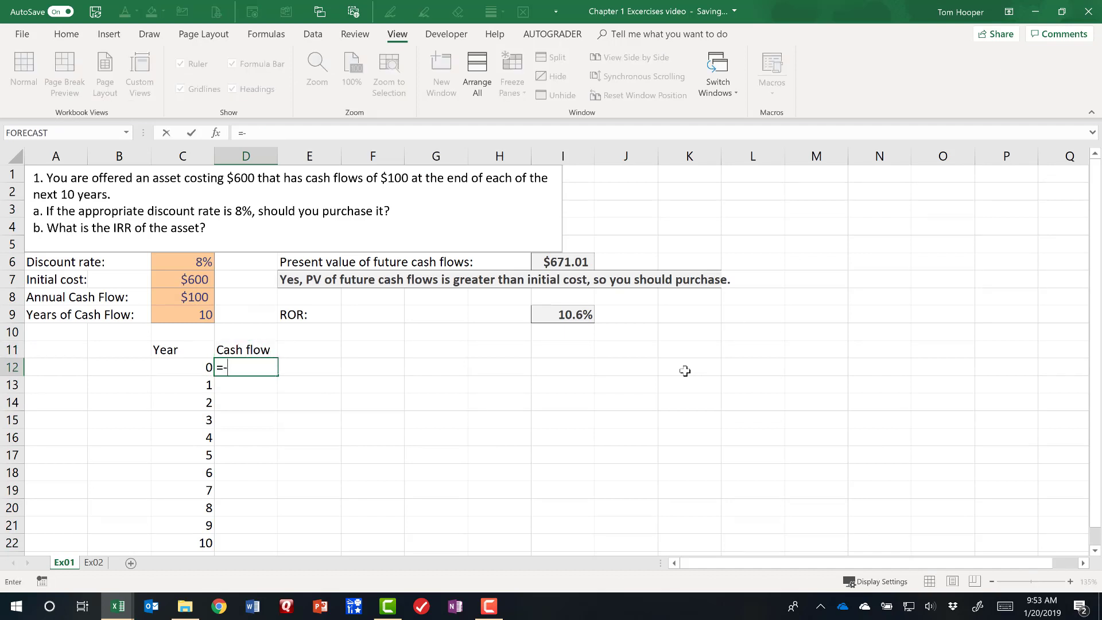
key(Left)
key(Up)
key(Up)
key(Up)
key(Up)
key(Up)
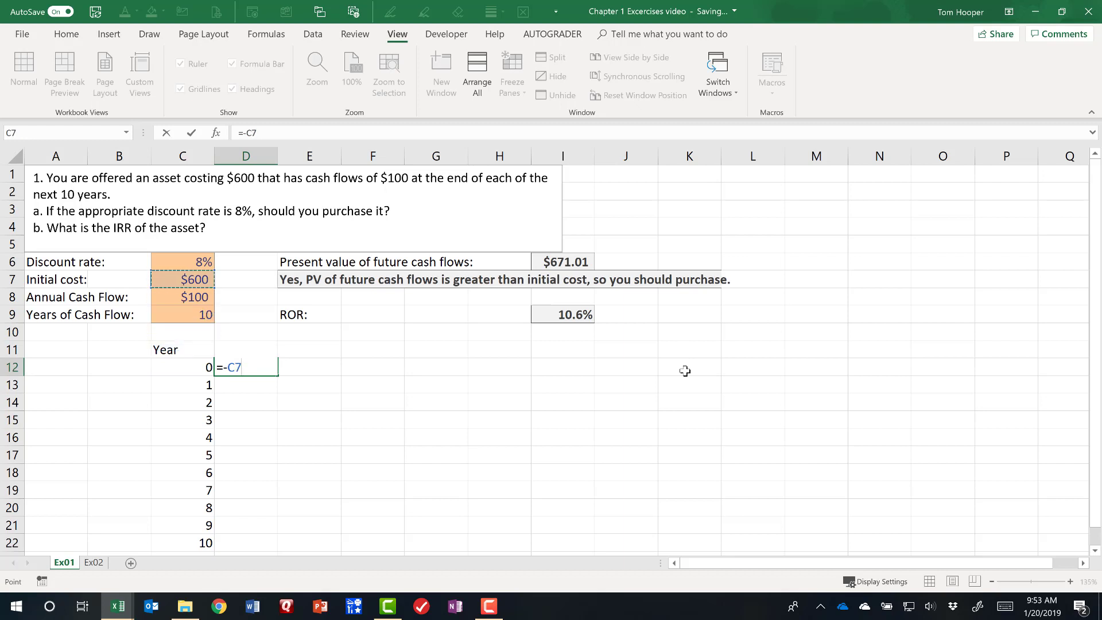
key(Return)
Enter =$C$8 in D13 and copy it down to D22, giving $100 each year.
text(=)
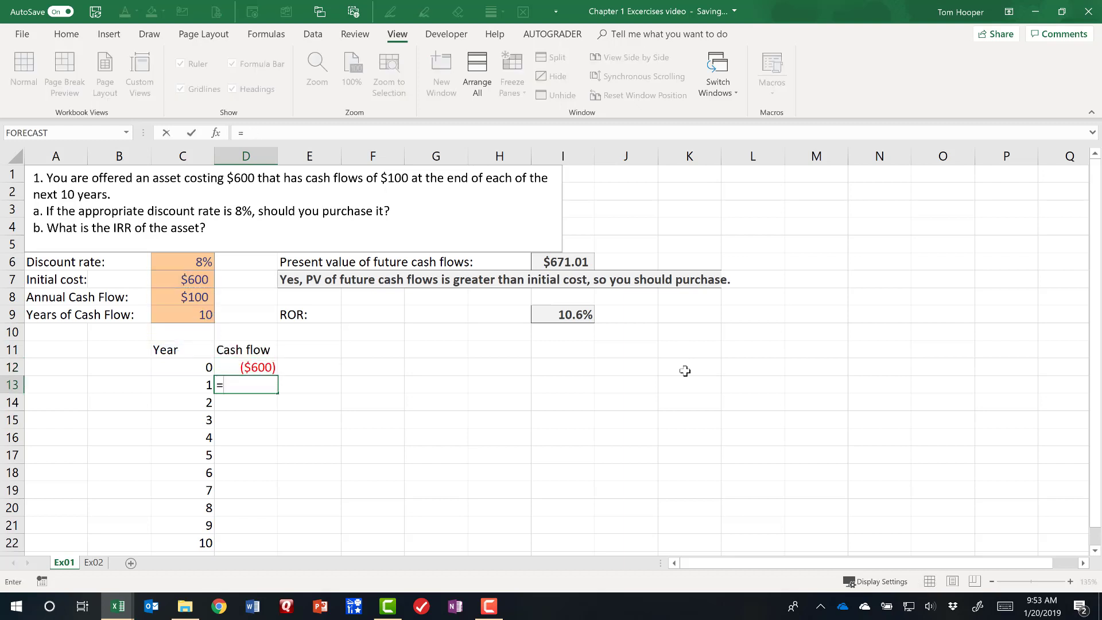
key(Left)
key(Up)
key(Up)
key(Up)
key(Up)
key(Up)
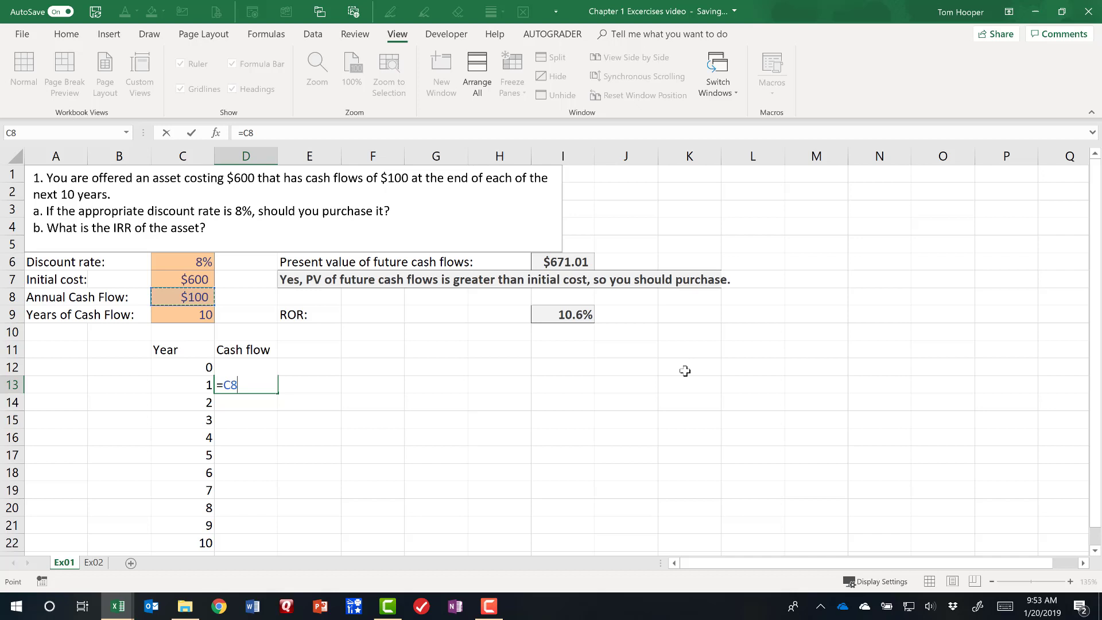
key(F4)
key(ctrl+Return)
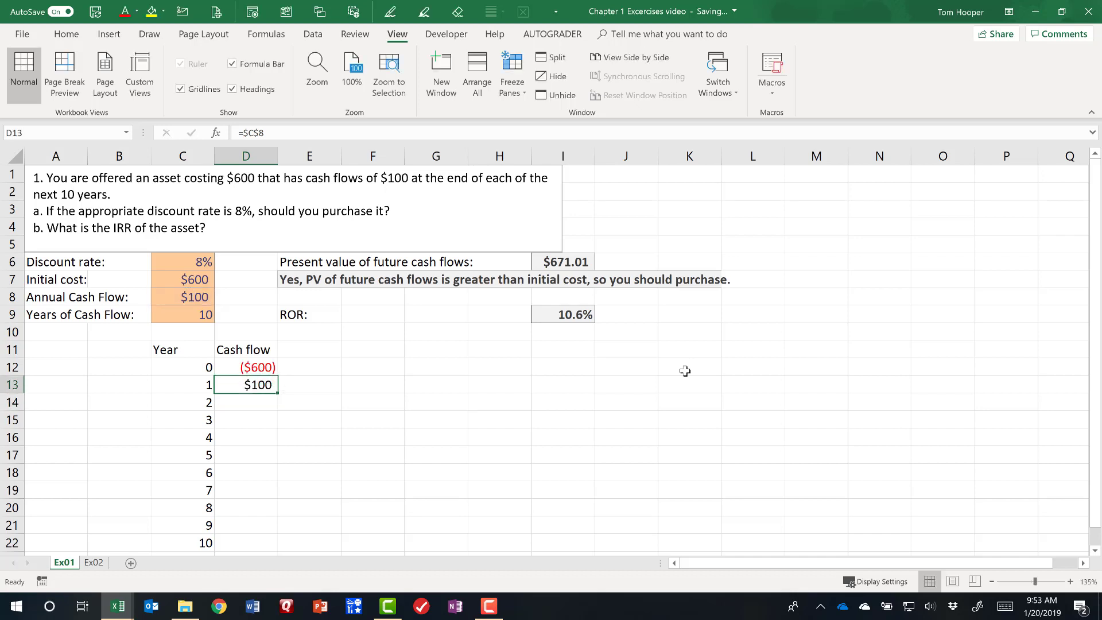
key(ctrl+c)
key(Left)
key(ctrl+Down)
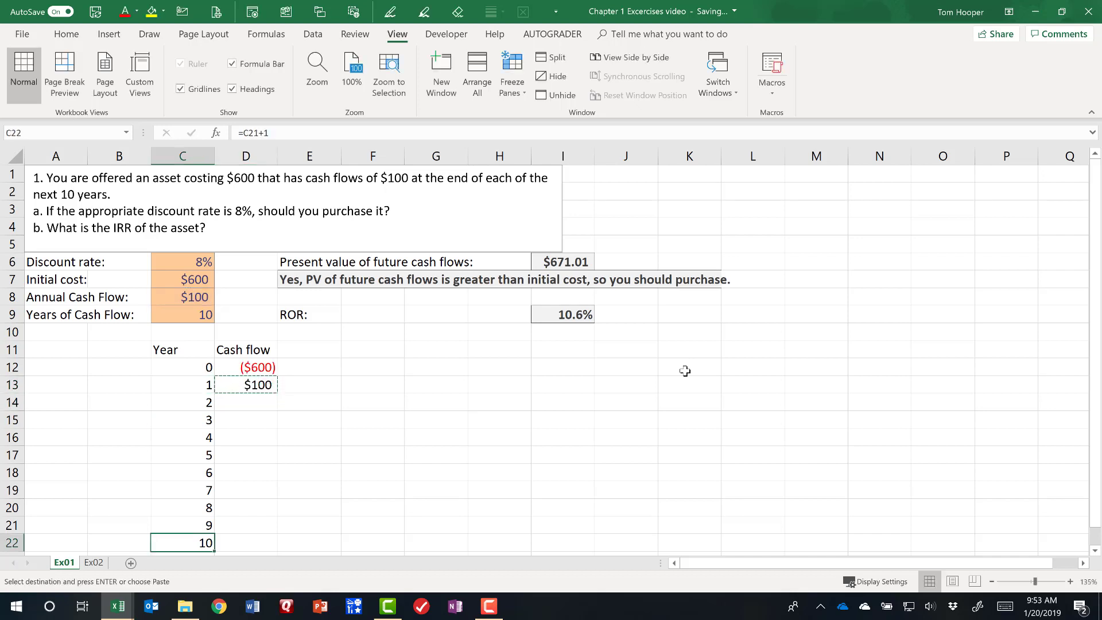
key(Right)
key(ctrl+shift+Up)
key(ctrl+v)
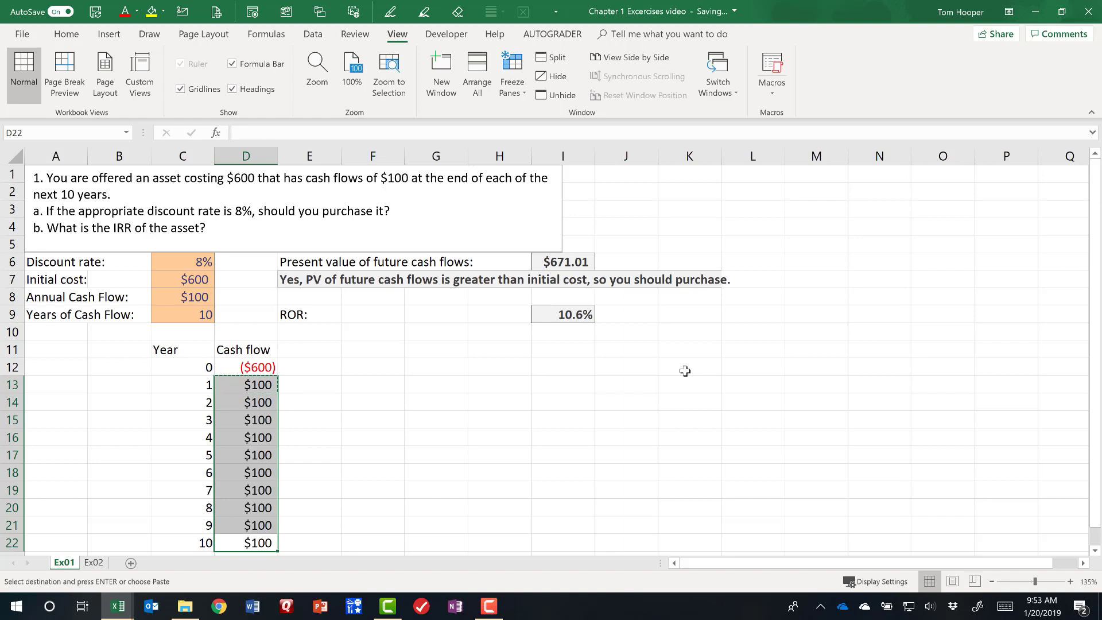
key(ctrl+Up)
key(Escape)
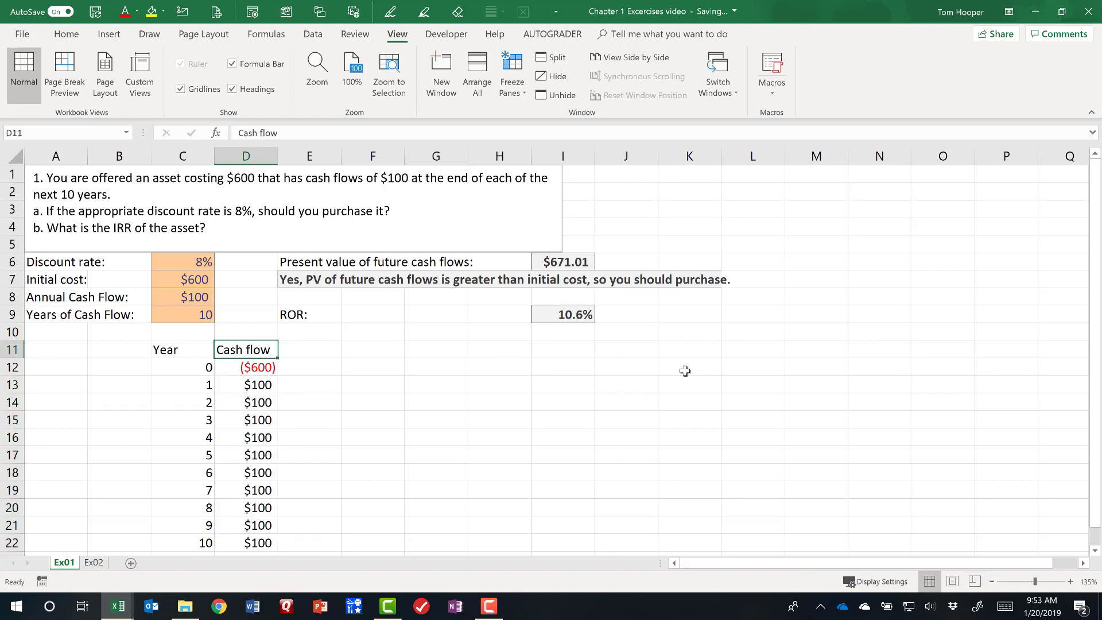
Enter =NPV(C6,D13:D22) in F11.
key(Right)
key(Right)
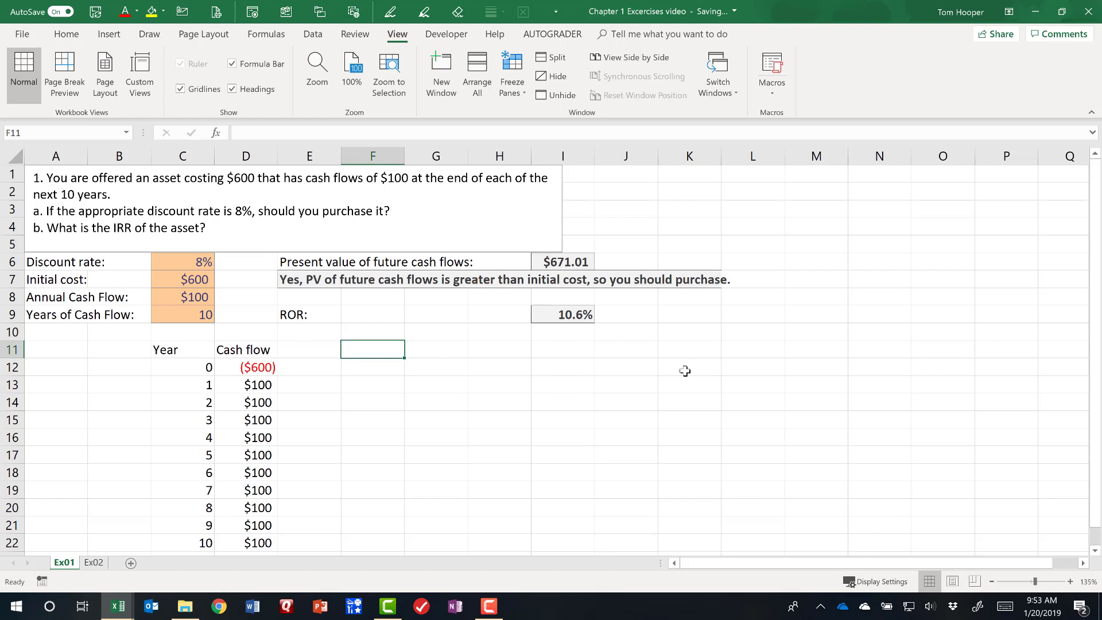
text(=npv)
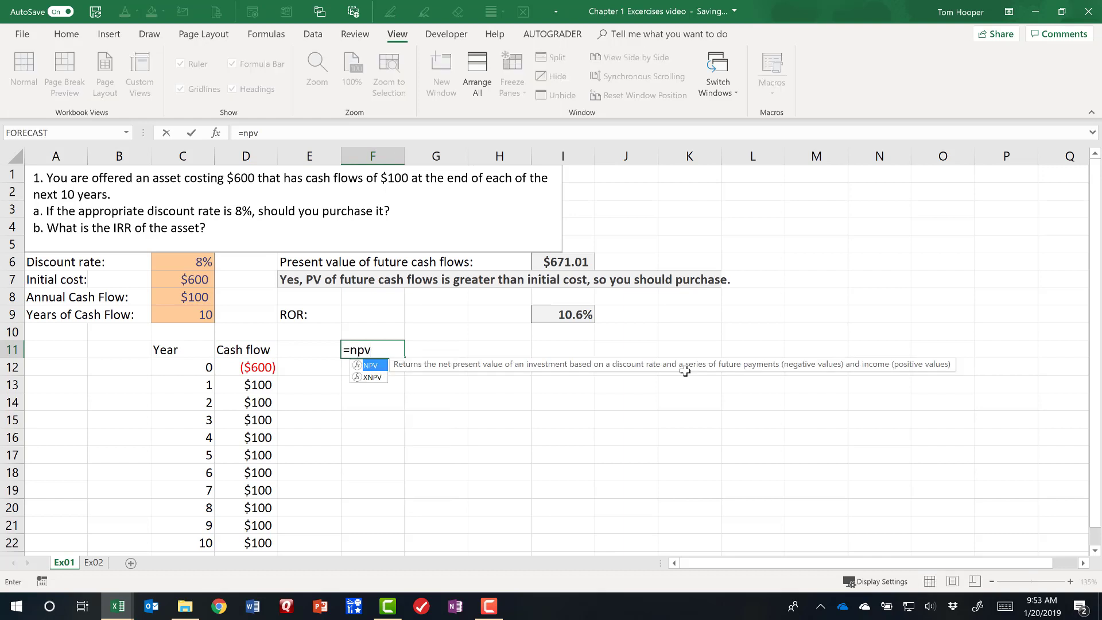
text(()
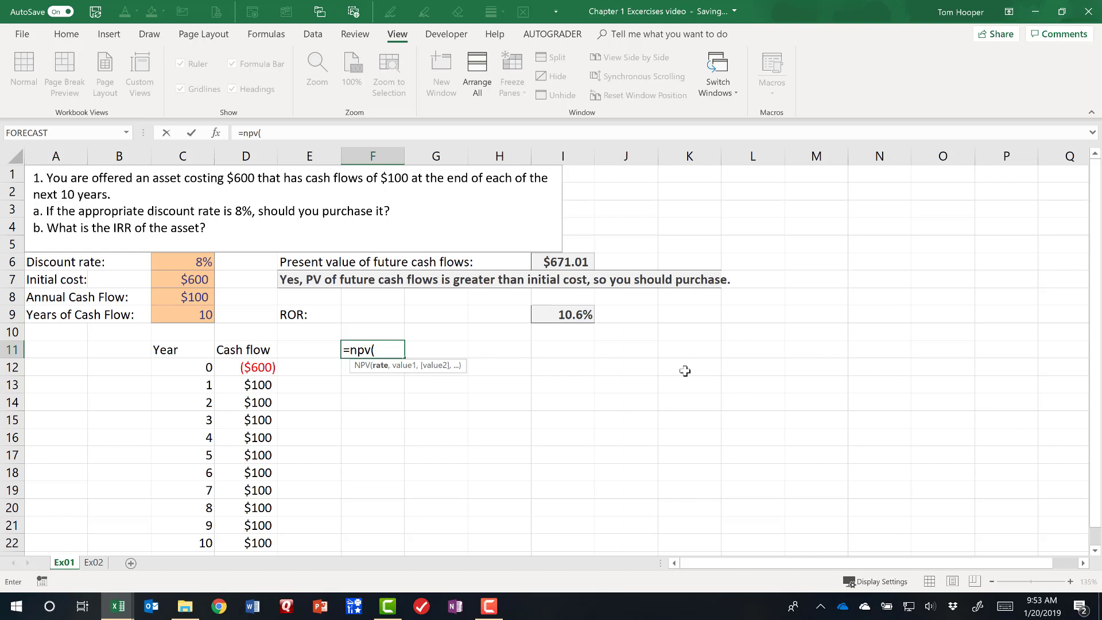
key(Left)
key(Left)
key(Up)
key(Up)
key(Left)
key(Up)
key(Up)
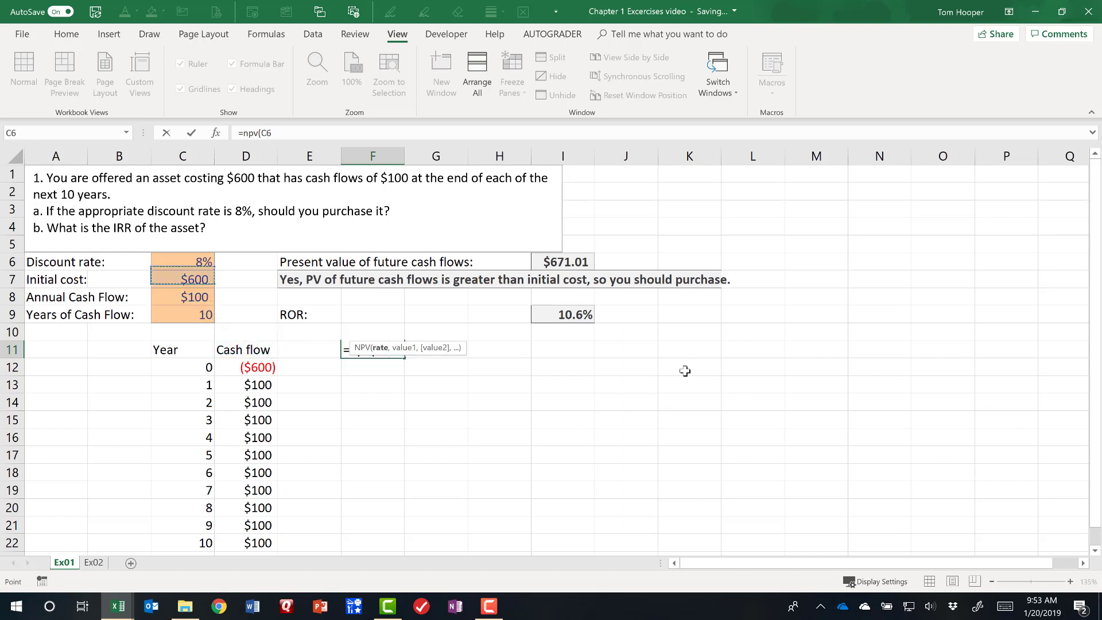
key(Up)
text(,)
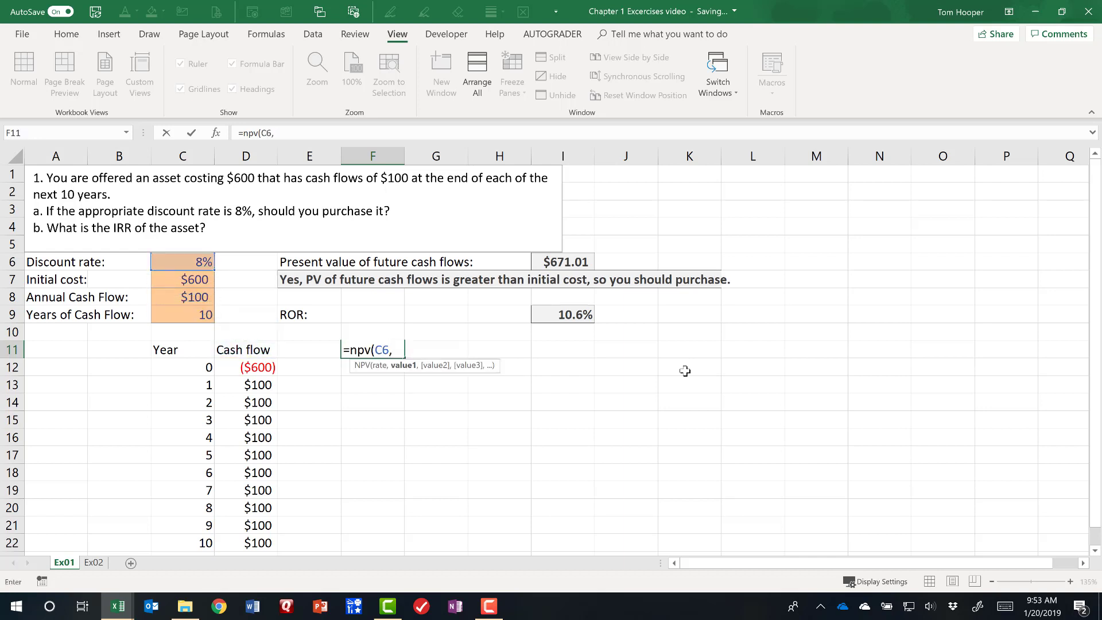
key(Left)
key(Left)
key(Down)
key(ctrl+shift+Down)
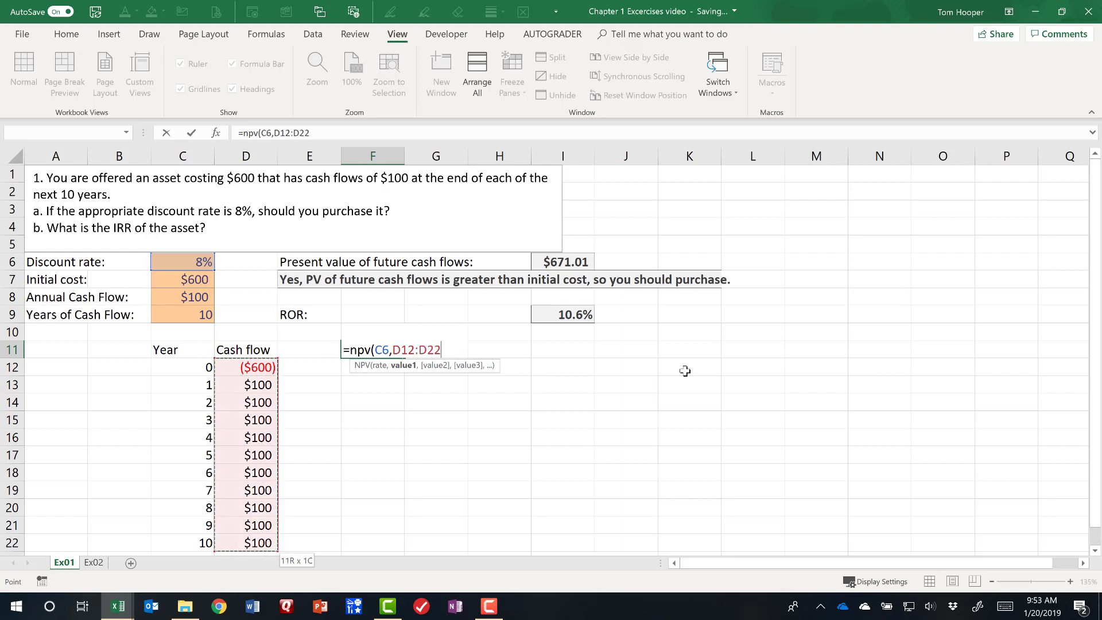
key(Down)
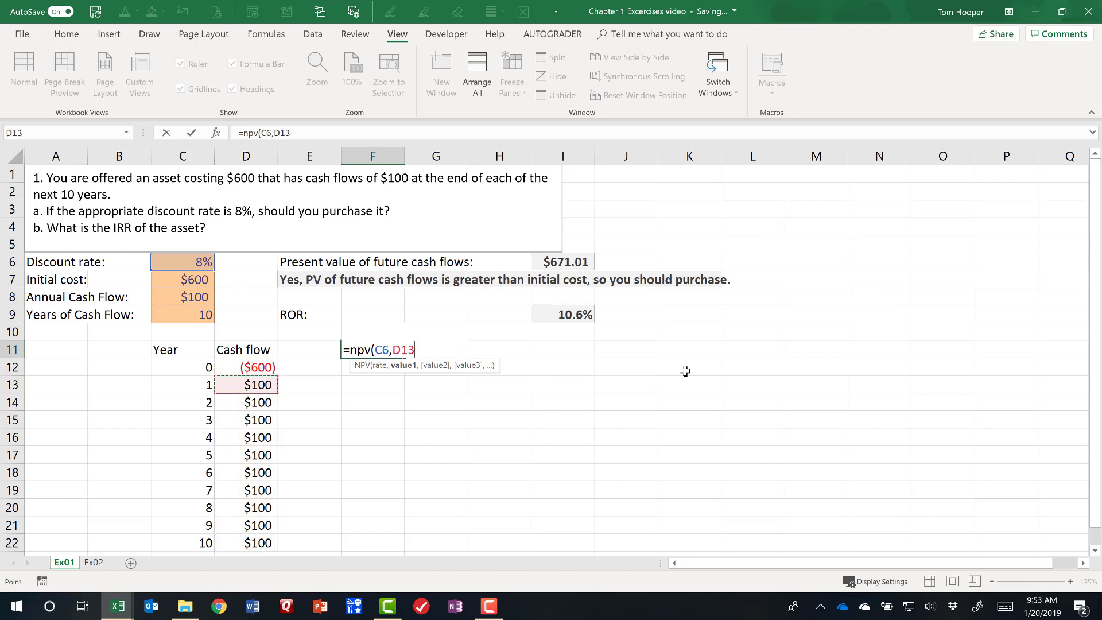
key(ctrl+shift+Down)
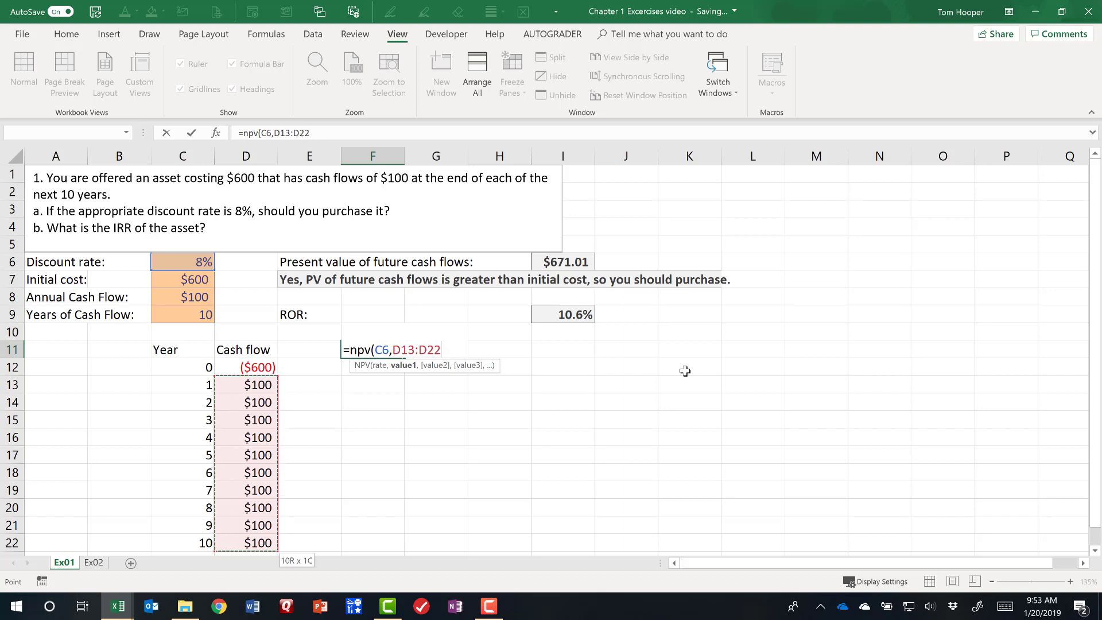
text())
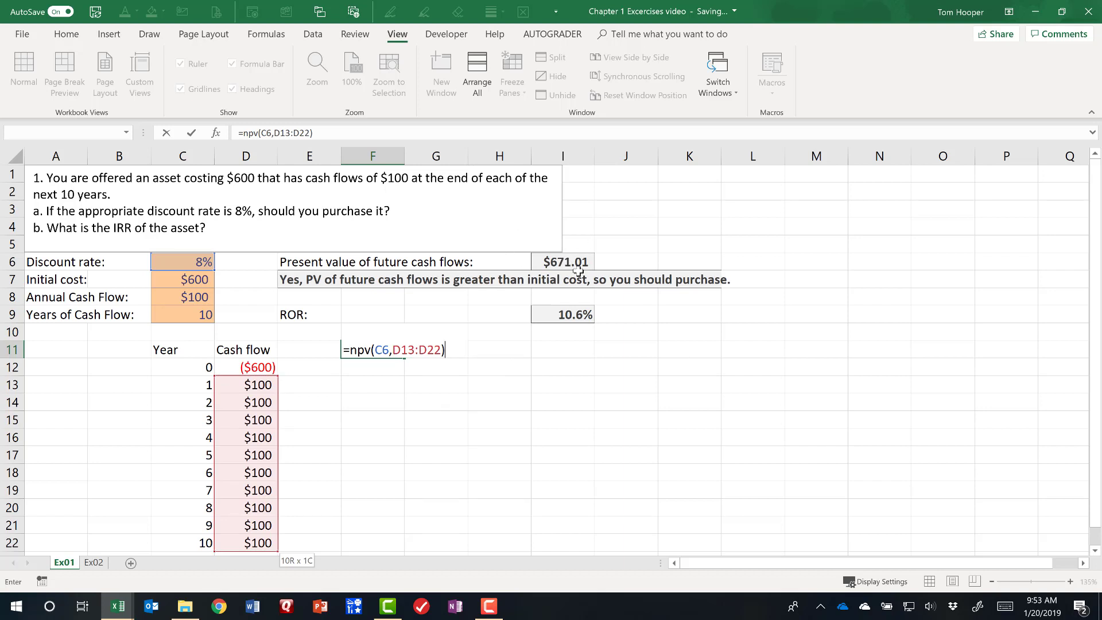
key(Return)
Add the year 0 cash flow so F11 reads =D12+NPV(C6,D13:D22), giving $71.01.
key(Up)
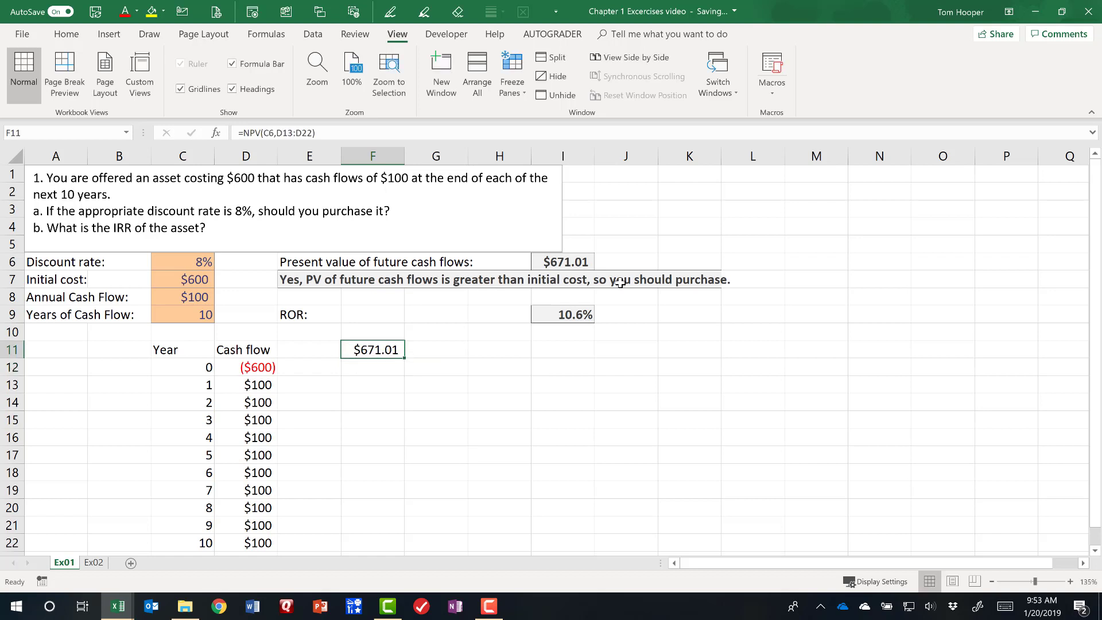
key(F2)
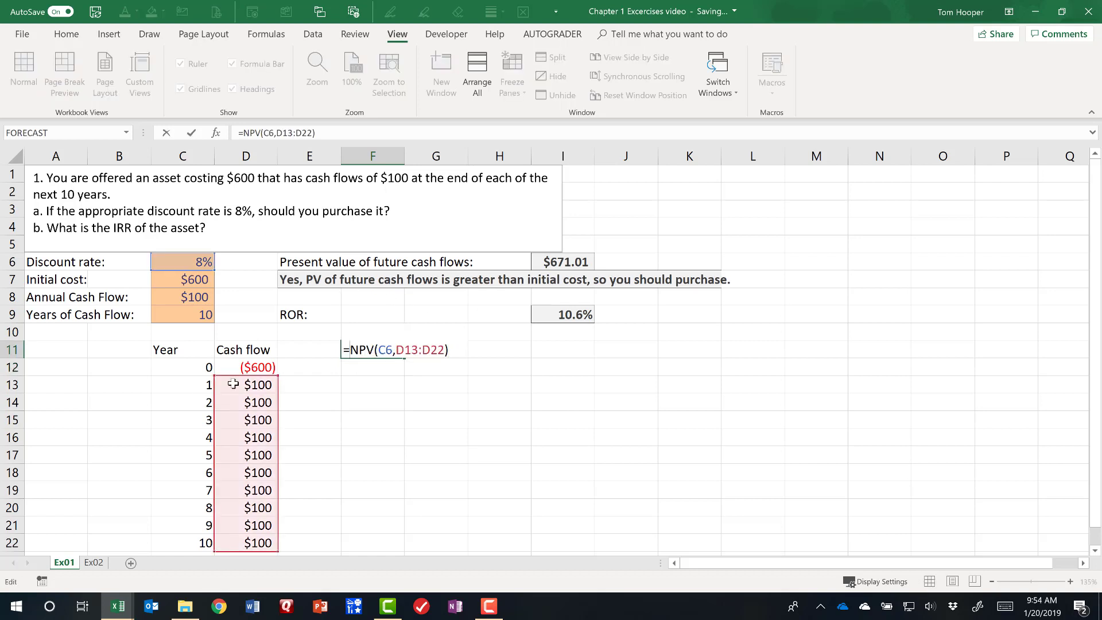
click(256, 371)
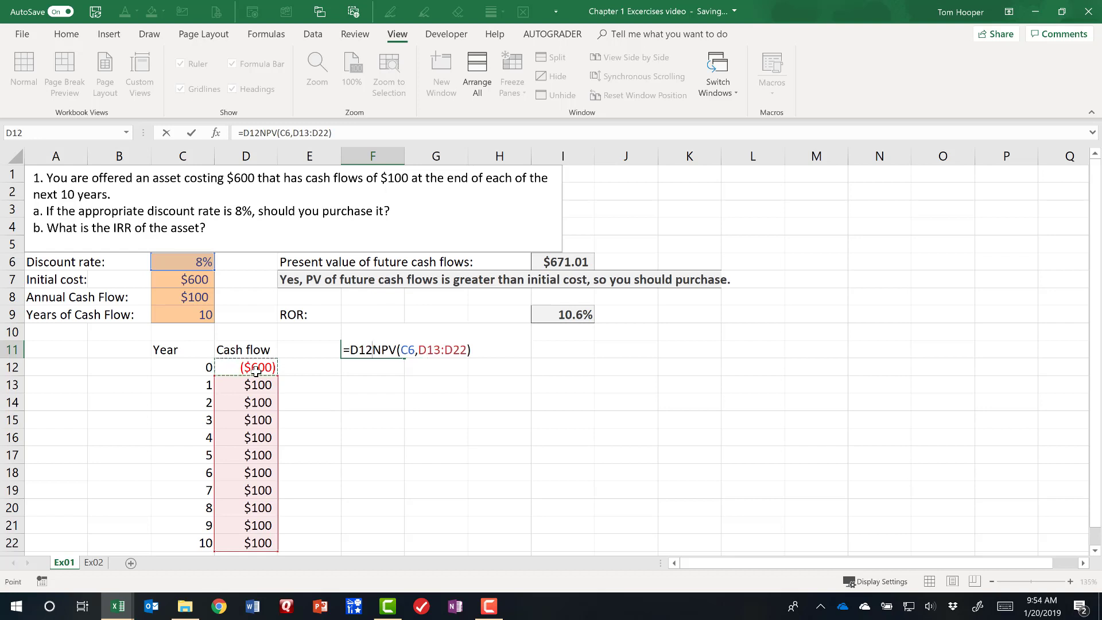
text(+)
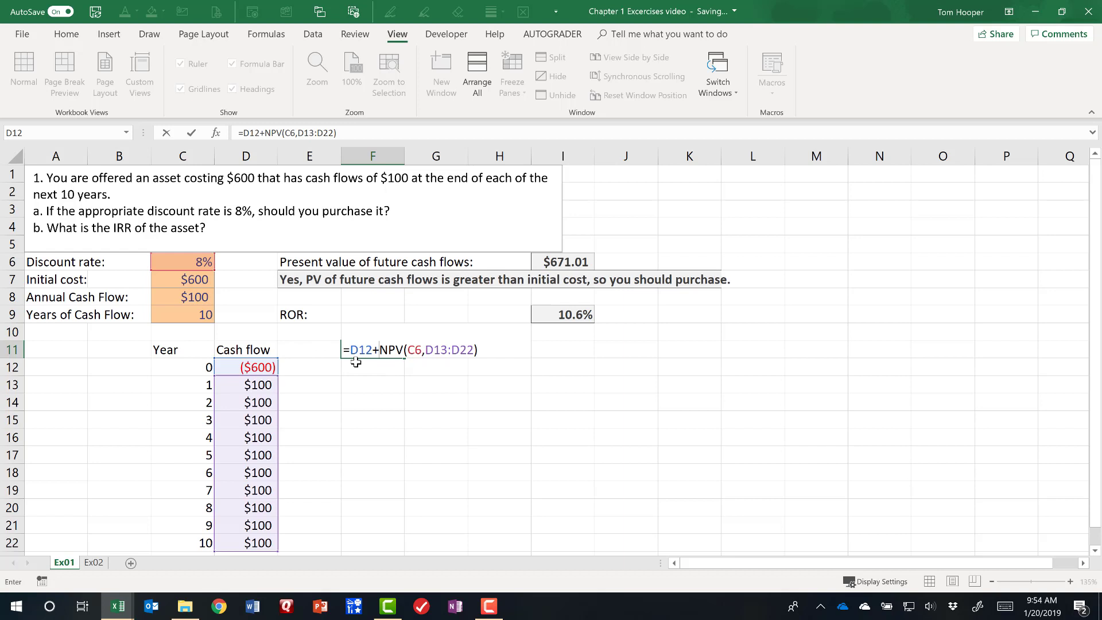
key(ctrl+Return)
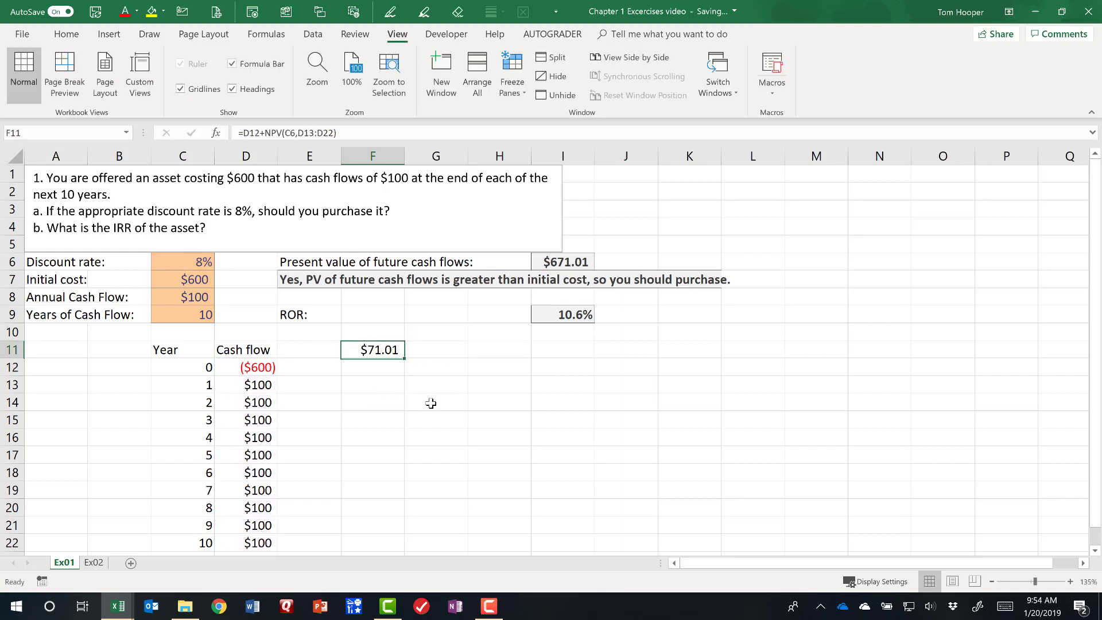
Enter the label 'NPV:' in E11 and right-align it.
key(Left)
text(NPV:)
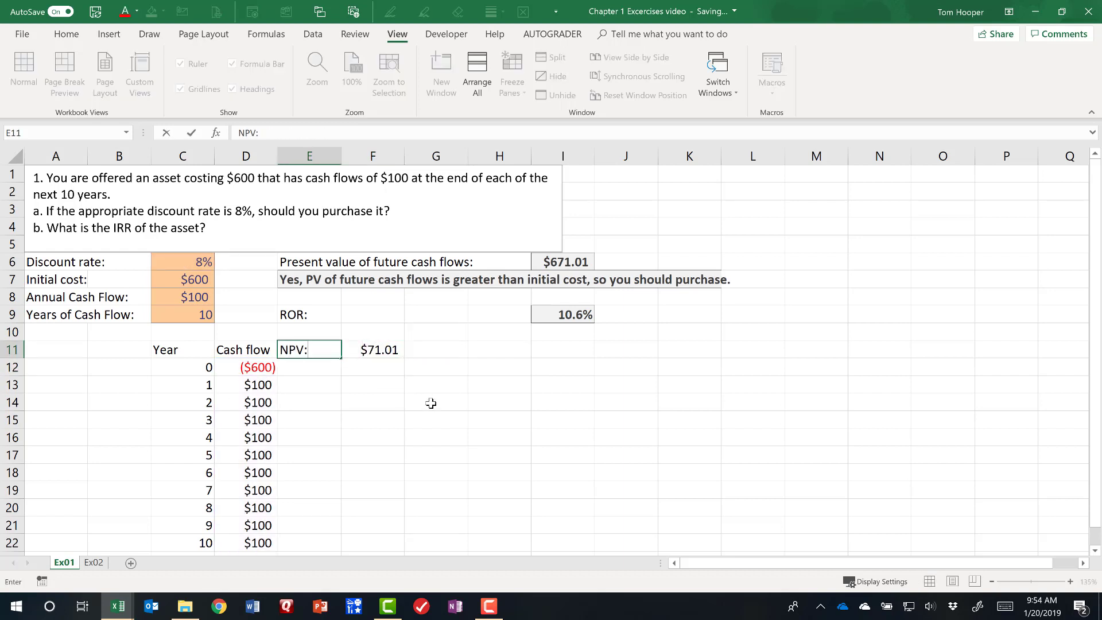
key(Return)
key(Up)
key(alt)
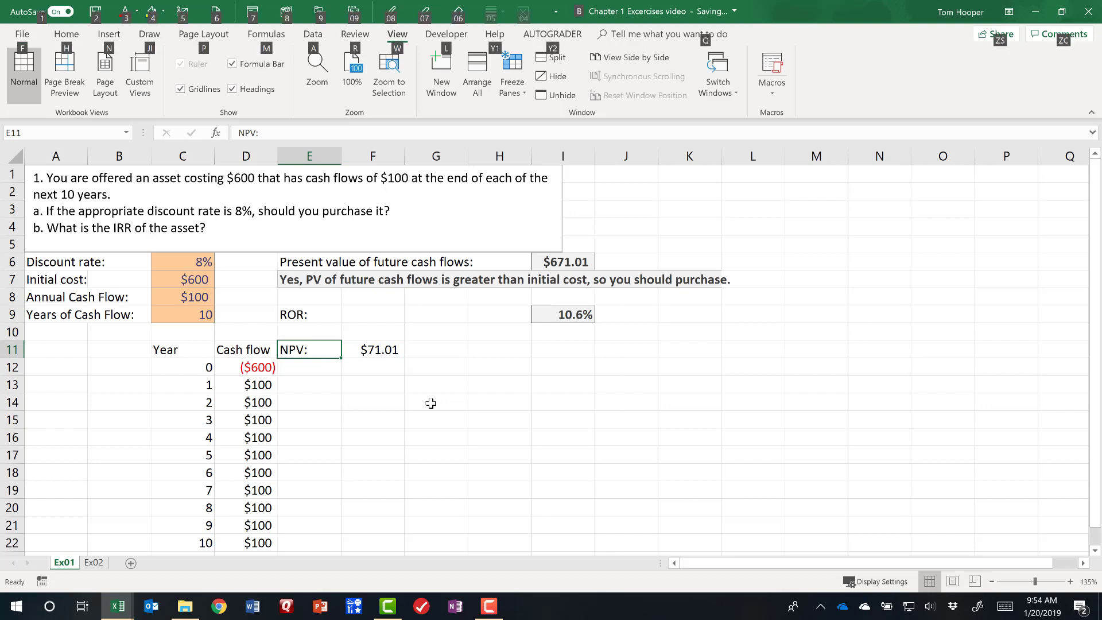
key(h)
key(a)
key(r)
Review the NPV formula in F11 and the purchase recommendation text nearby.
key(Right)
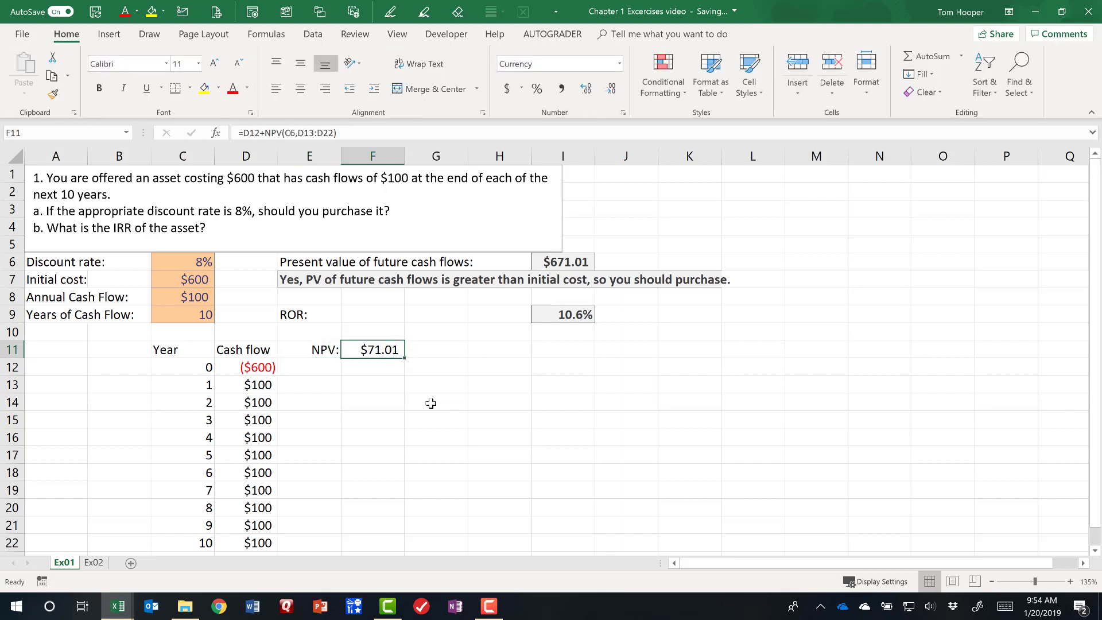
key(Right)
key(Right)
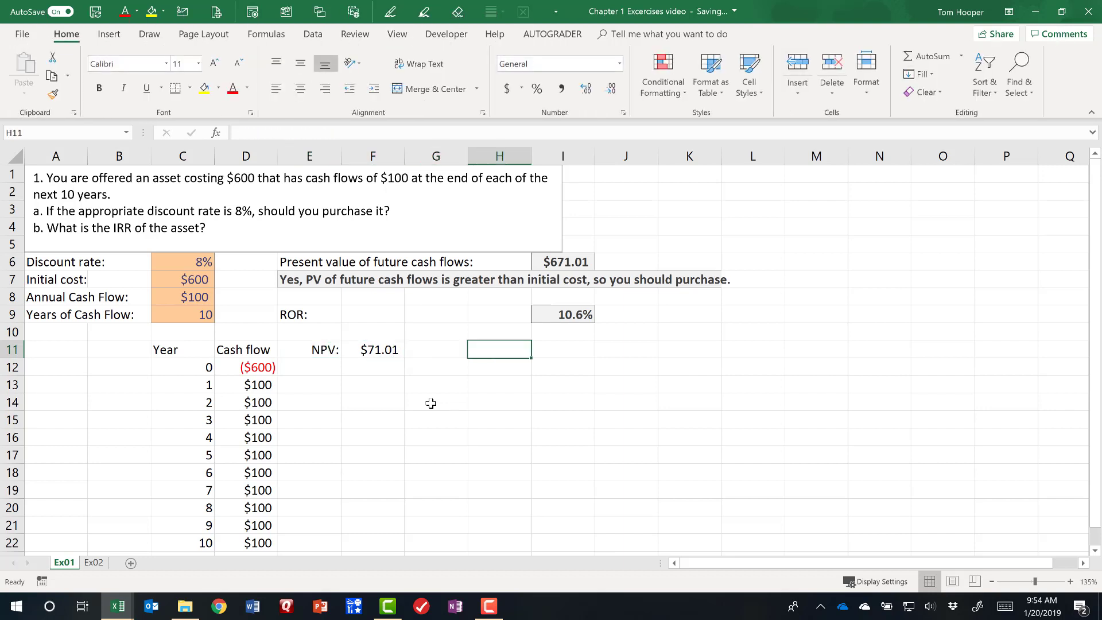
key(Left)
key(Up)
key(Up)
key(Up)
key(Up)
key(Left)
key(Left)
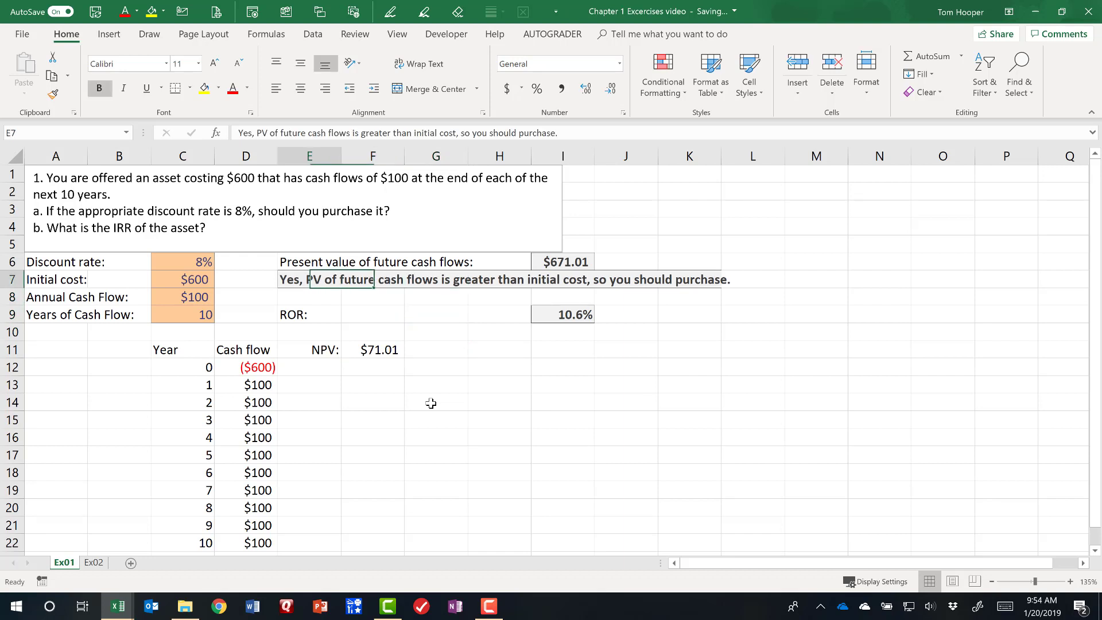
key(Right)
key(Right)
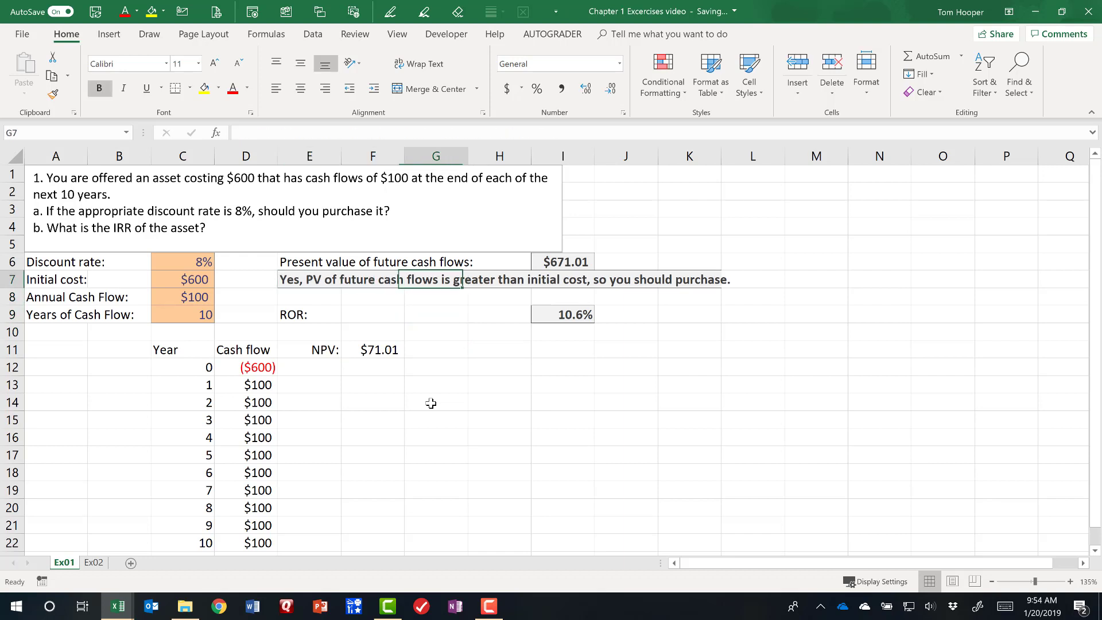
key(Down)
key(Down)
key(Down)
key(Down)
key(Left)
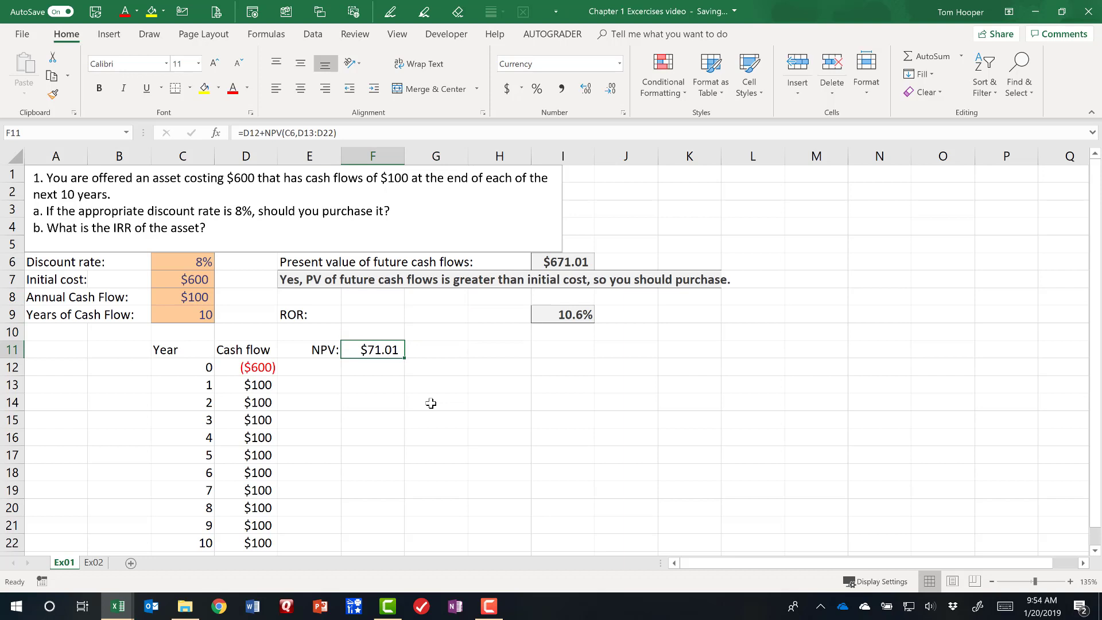
key(Left)
key(Right)
key(Down)
Enter a right-aligned 'ROR:' label in E12.
key(Left)
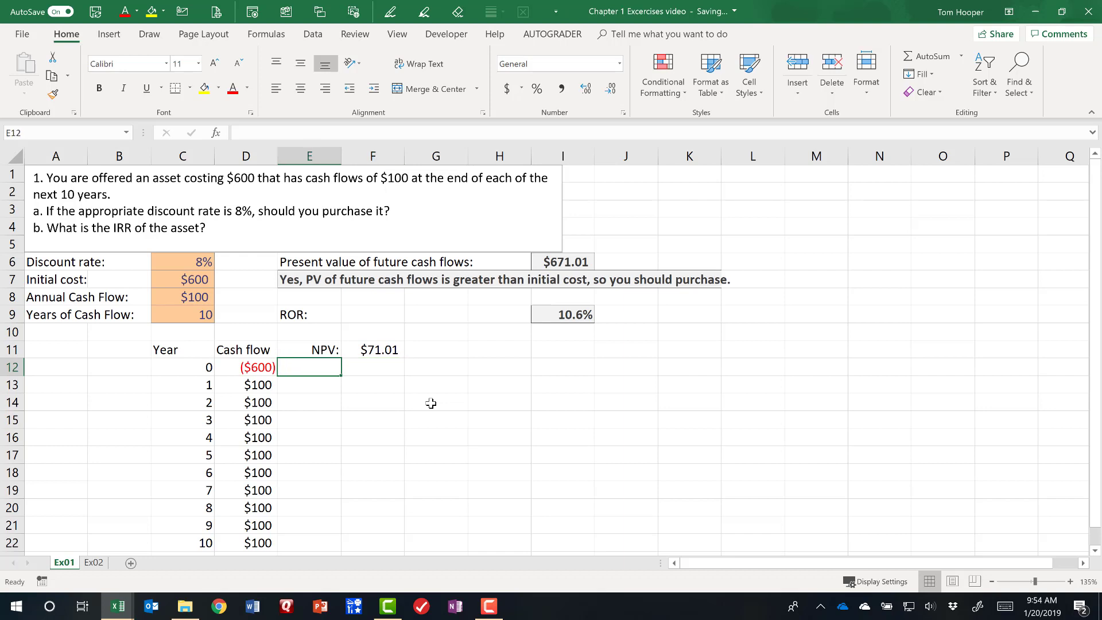
text(ROR:)
key(Right)
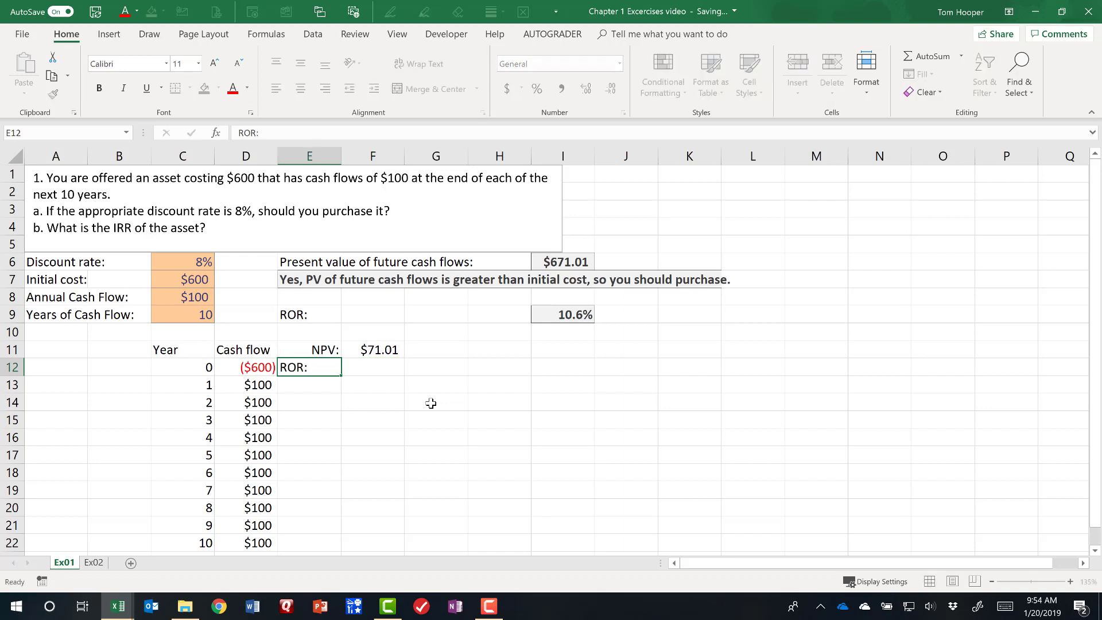
key(Left)
key(alt+h)
key(a)
key(r)
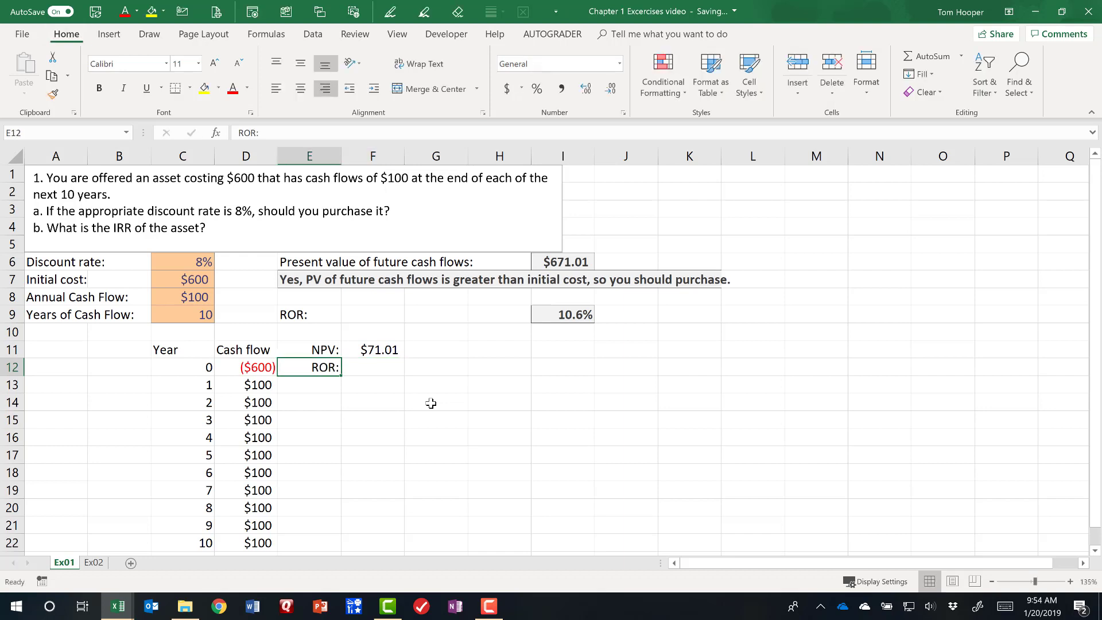
Put =IRR(D12:D22) in F12 and show the return to one decimal place.
key(Right)
text(=irr()
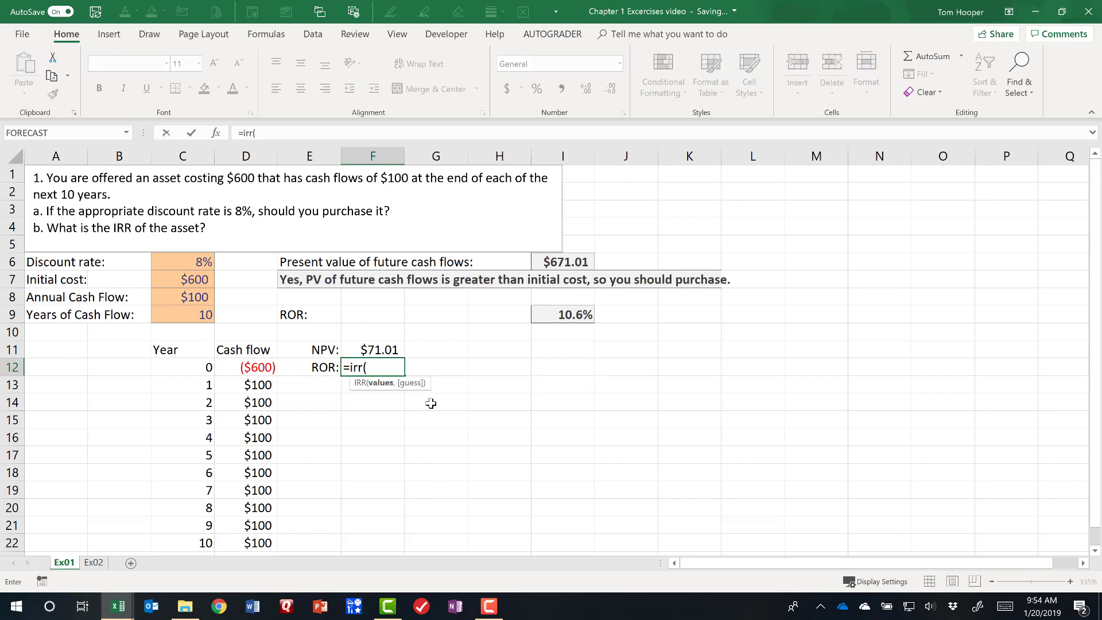
key(Left)
key(Left)
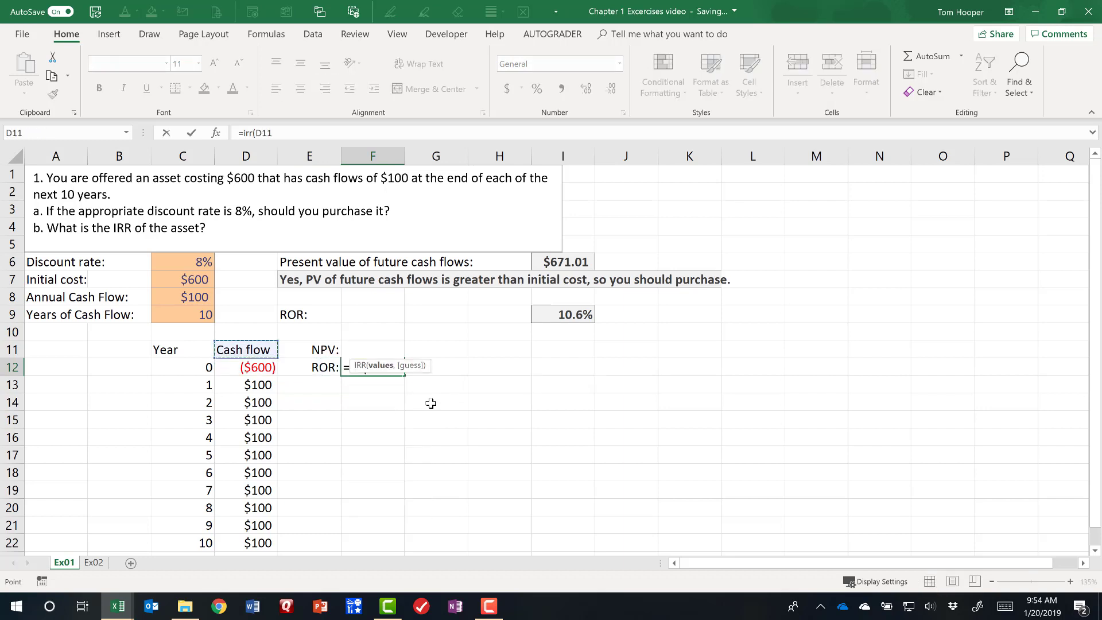
key(ctrl+shift+Down)
text())
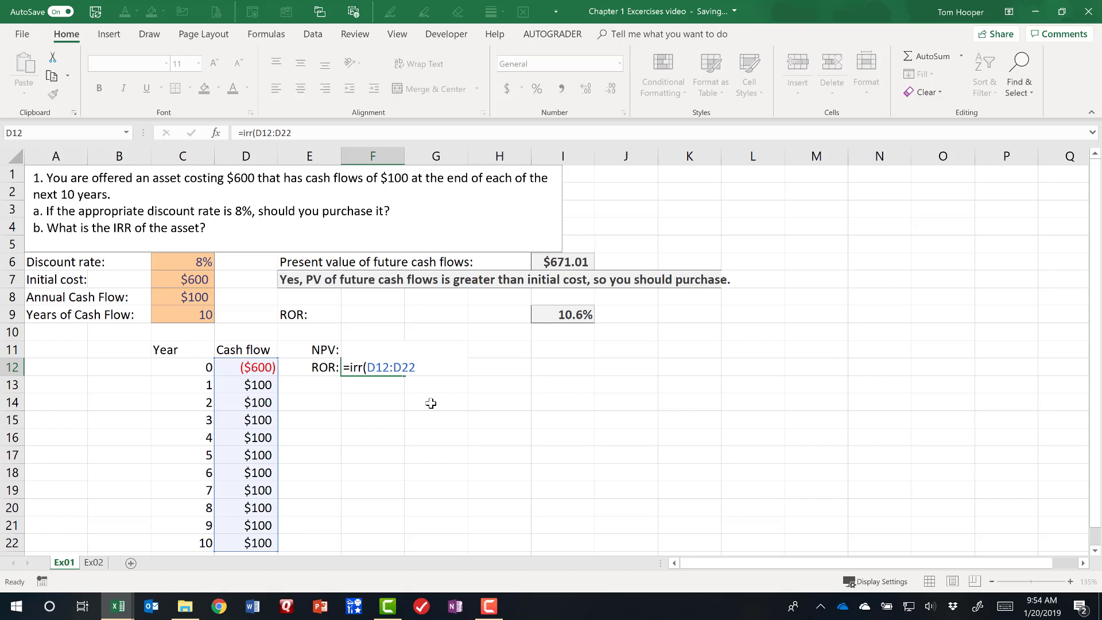
key(Return)
key(Up)
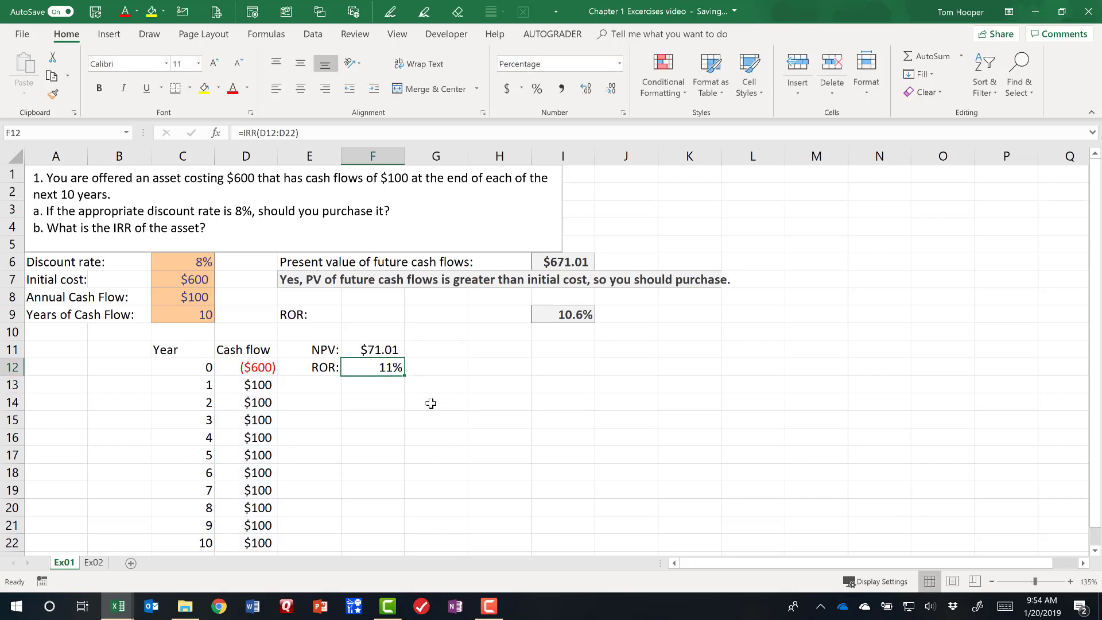
key(alt)
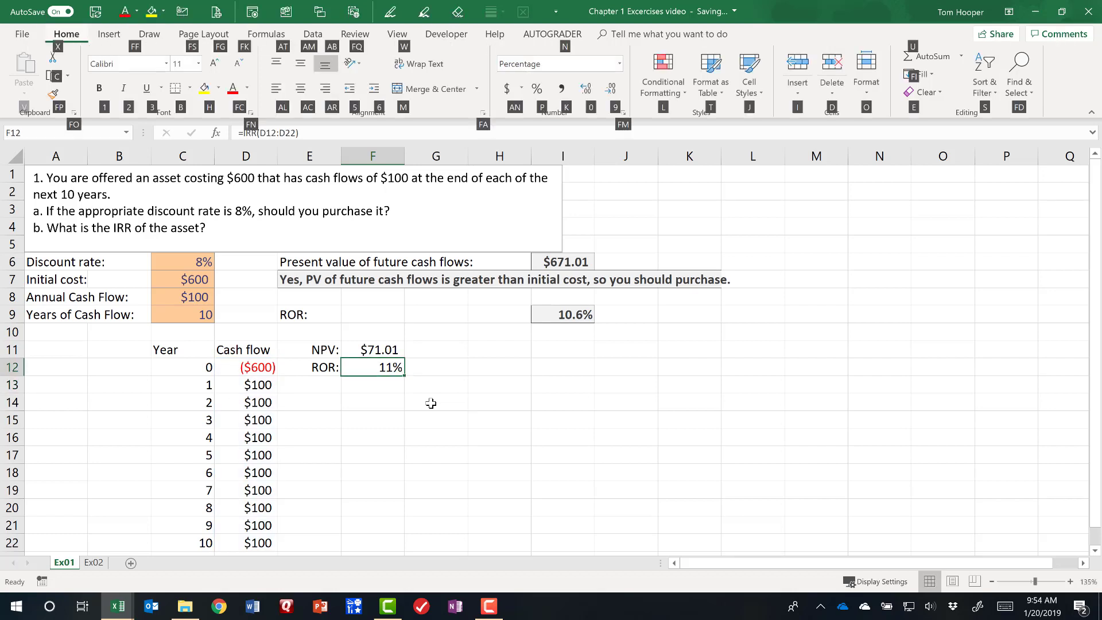
key(0)
Apply the Output cell style to the NPV and ROR results in F11:F12.
key(Down)
key(Down)
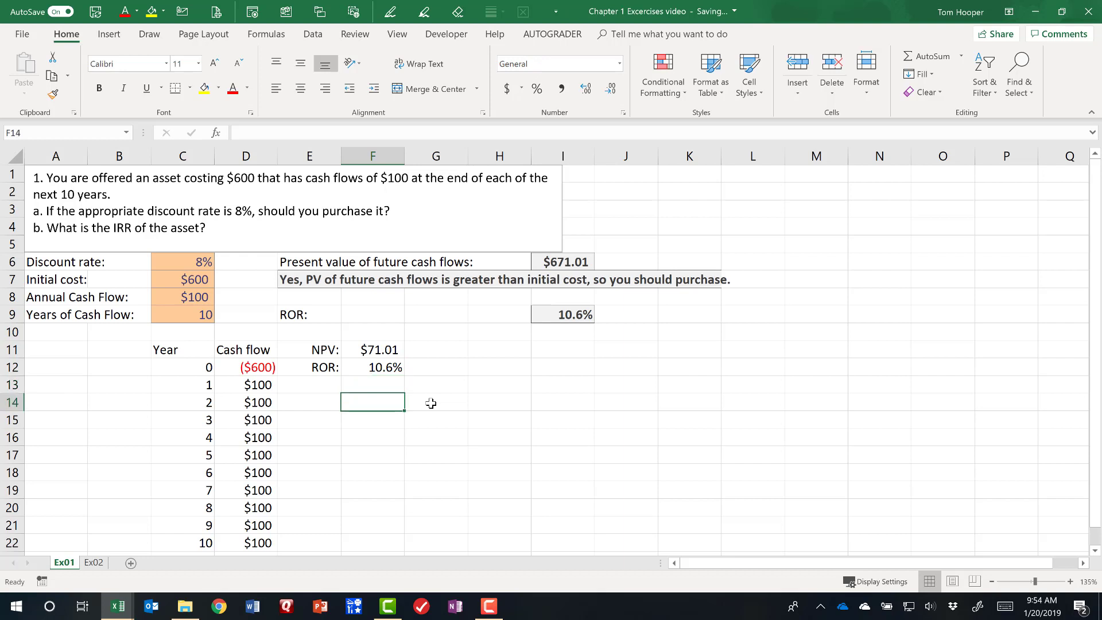
key(Up)
key(Up)
key(Up)
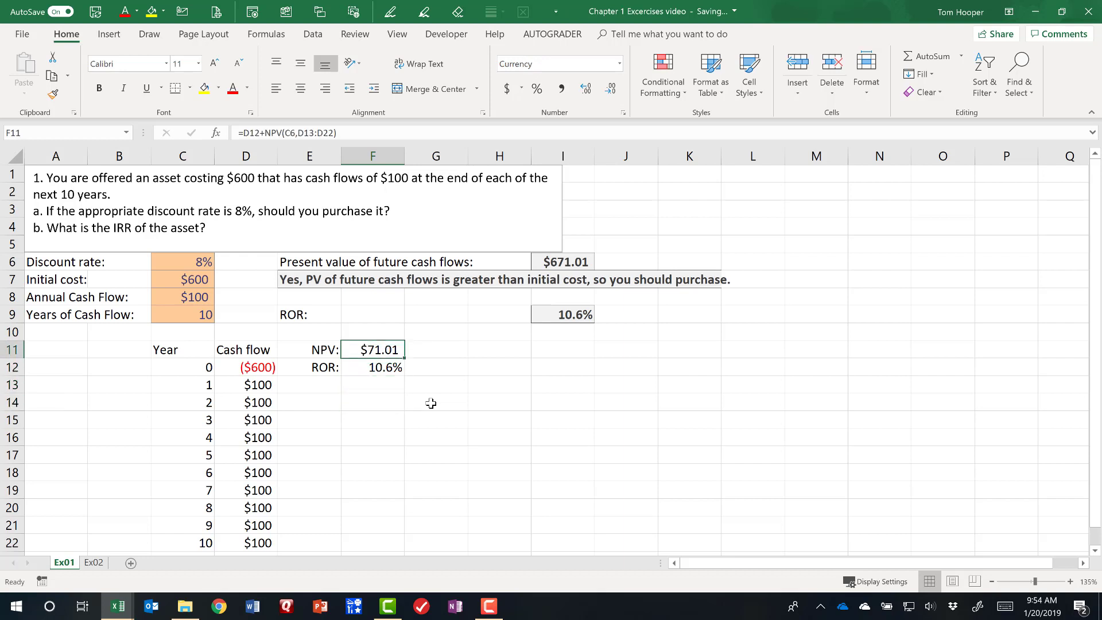
key(shift+Down)
key(alt)
key(h)
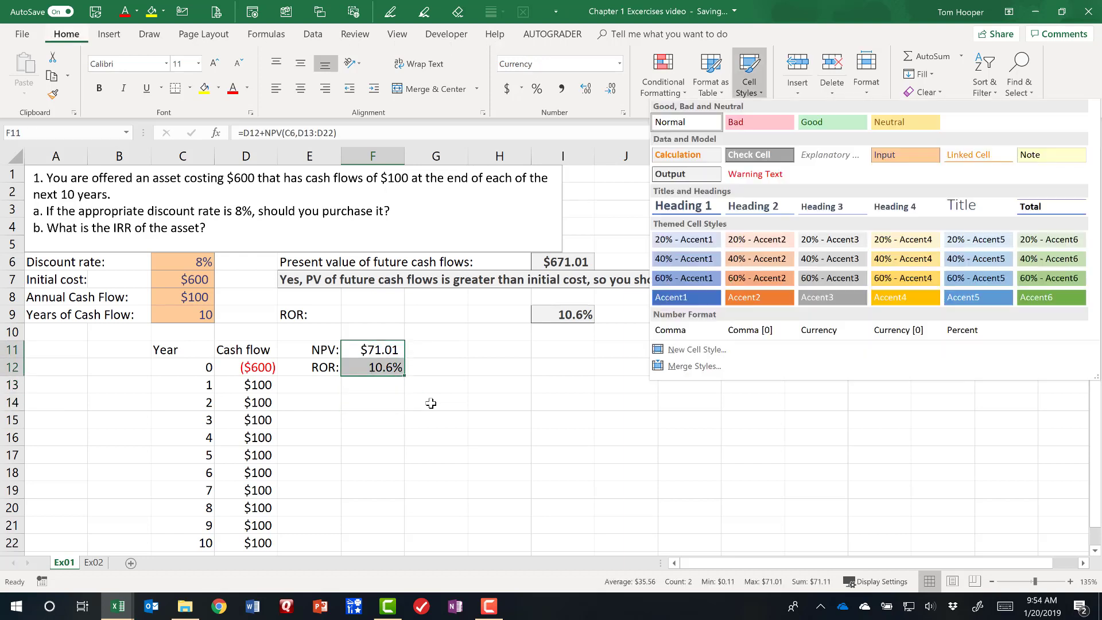
key(j)
key(Down)
key(Down)
key(Return)
key(Down)
key(Down)
key(Down)
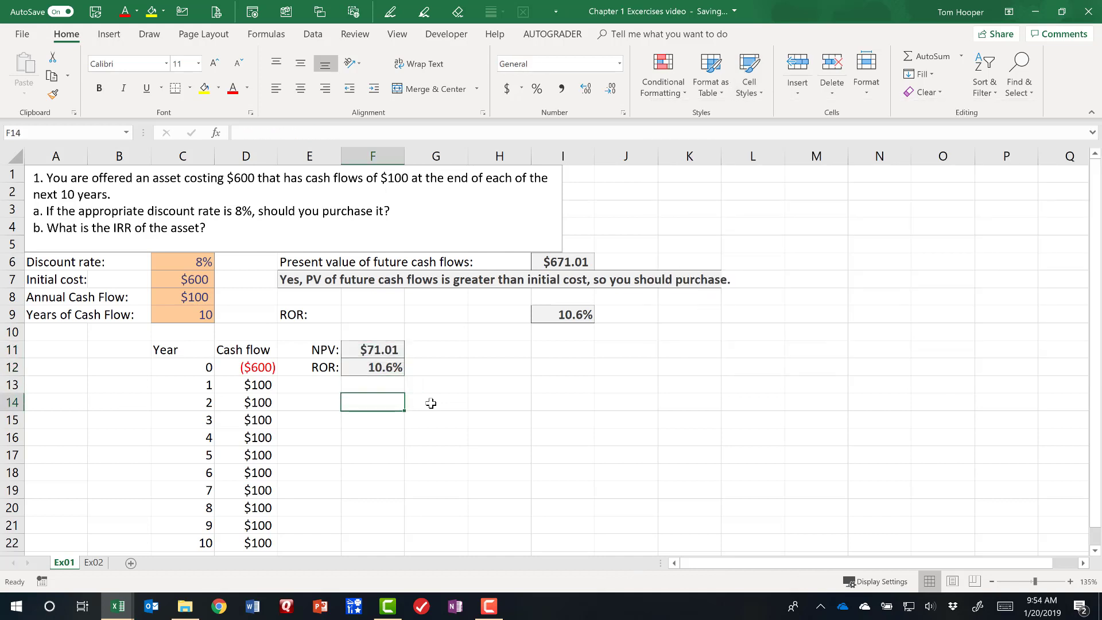
key(Up)
key(Up)
key(Up)
key(Up)
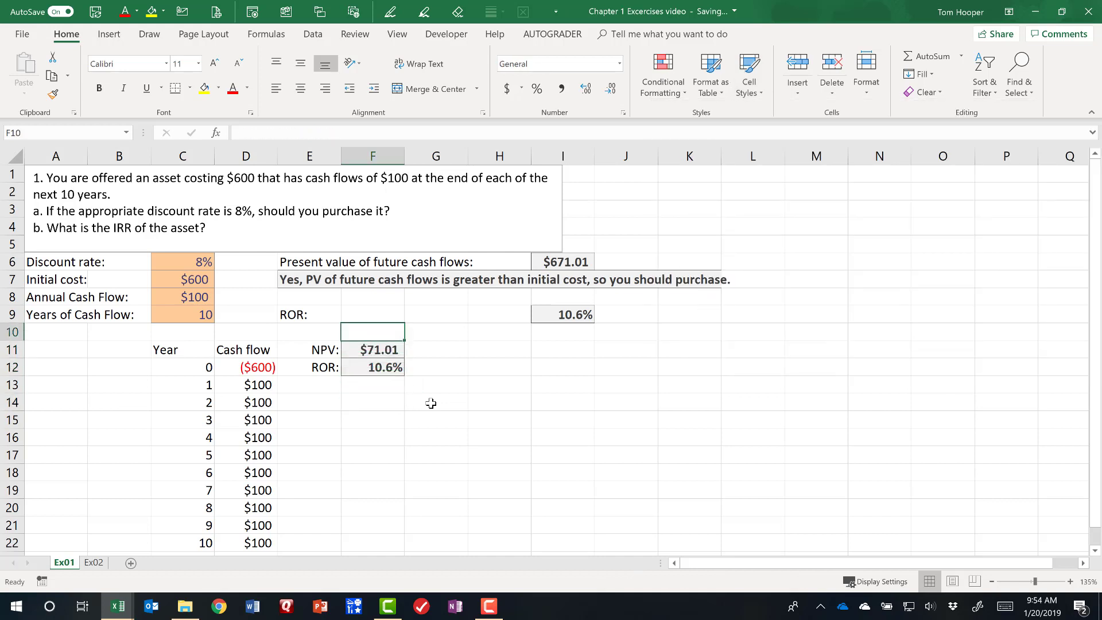
key(Down)
key(Down)
key(Down)
key(Down)
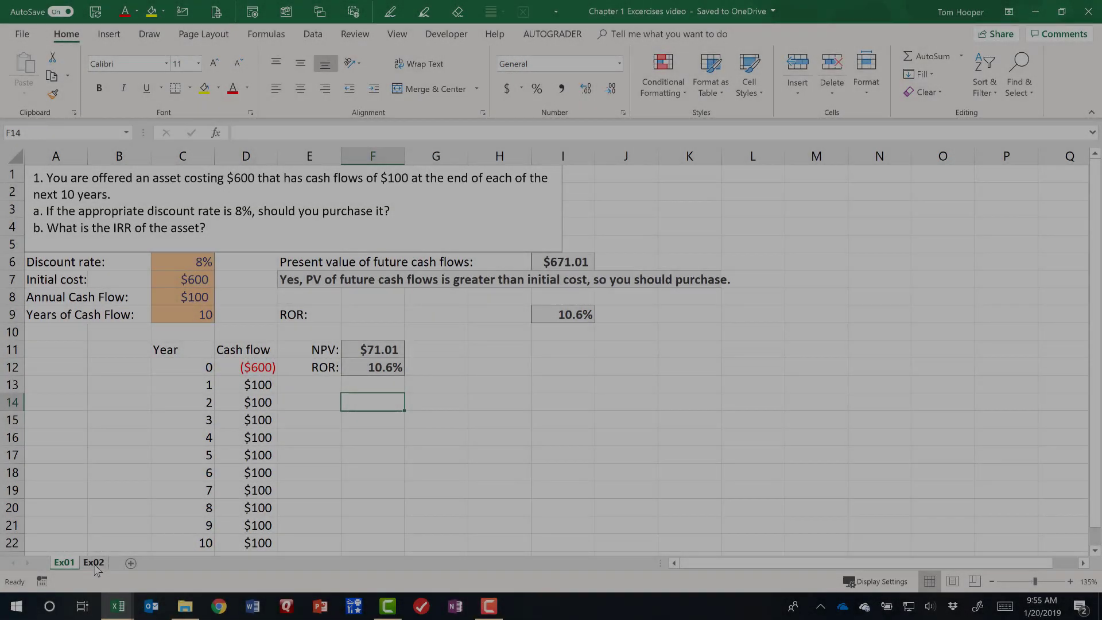
On sheet Ex02, enter labels Loan amount:, Payments:, Periodic interest rate:, Annual payment: in A8:A11.
click(95, 563)
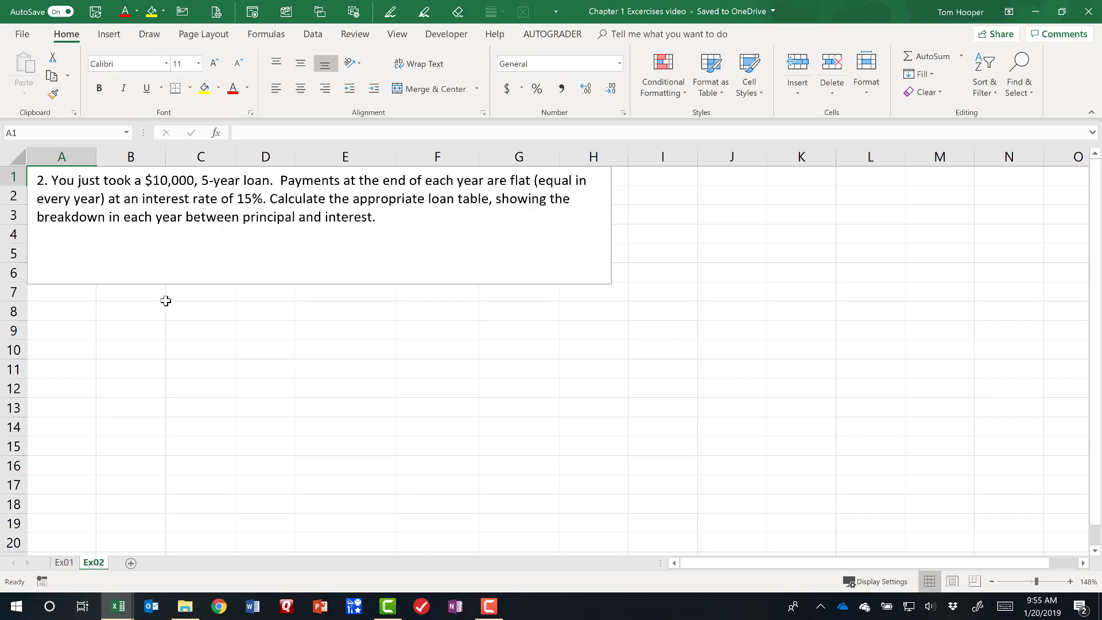
click(88, 310)
text(Loan amount:)
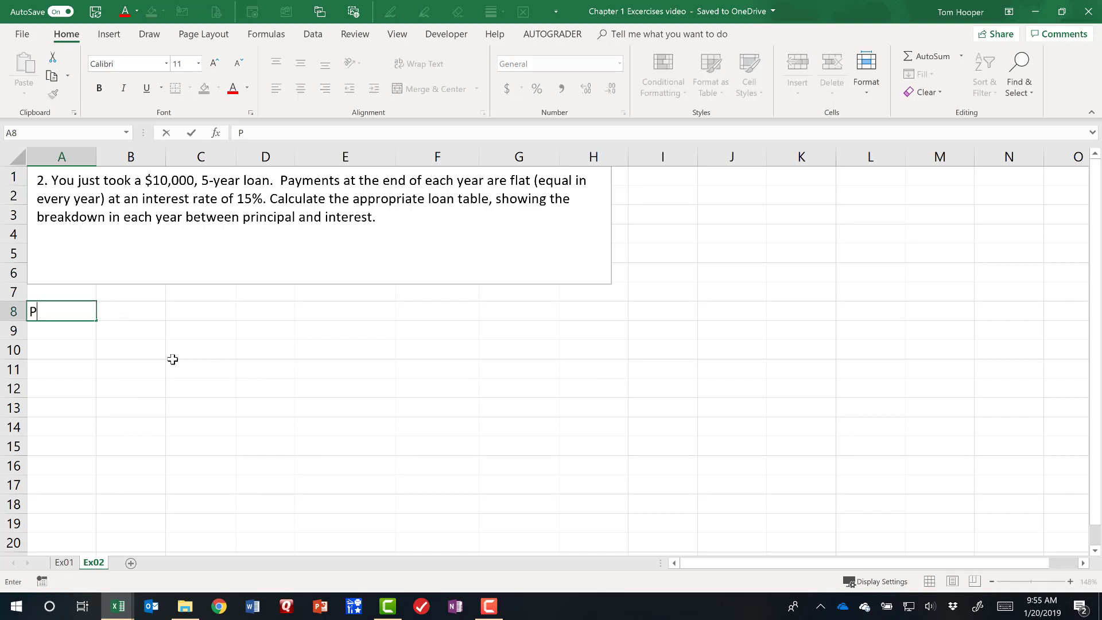
key(Return)
text(Payments:)
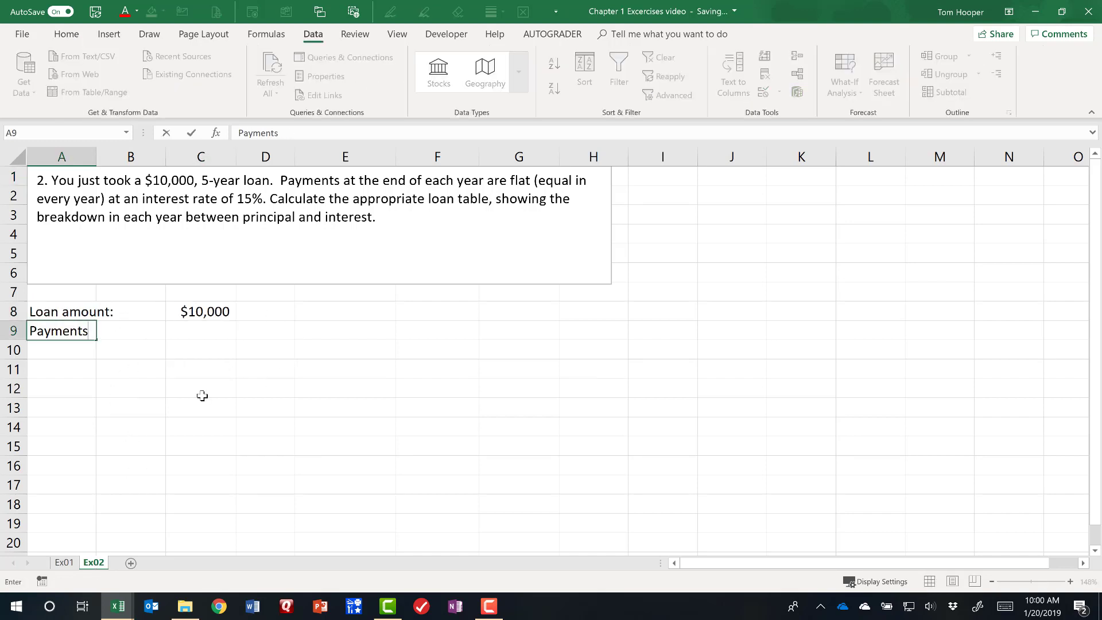
key(Return)
text(Periodic interest rate:)
key(Return)
text(Annual payment:)
Apply the Input cell style to the loan values in C8:C10.
key(shift+Down)
key(shift+Down)
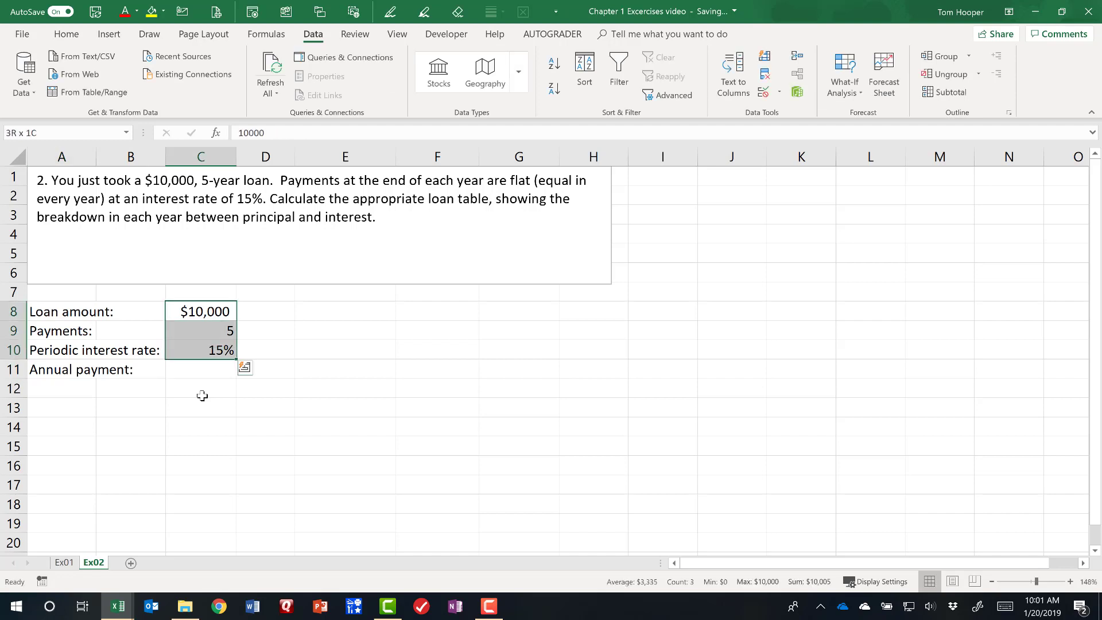
key(alt)
key(h)
key(j)
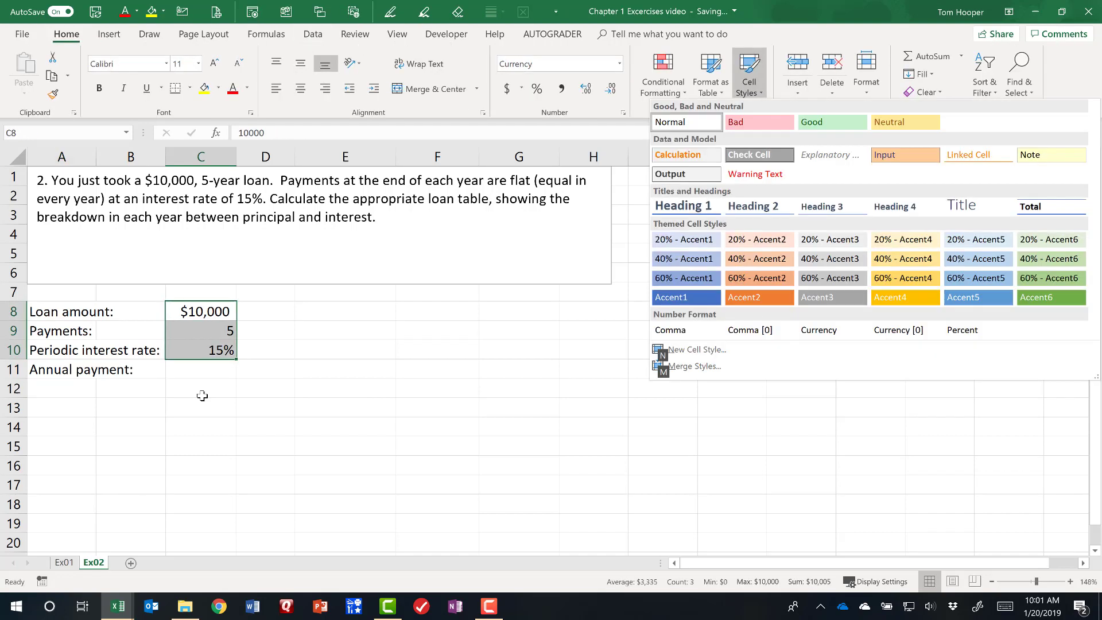
key(Down)
key(Right)
key(Right)
key(Right)
key(Return)
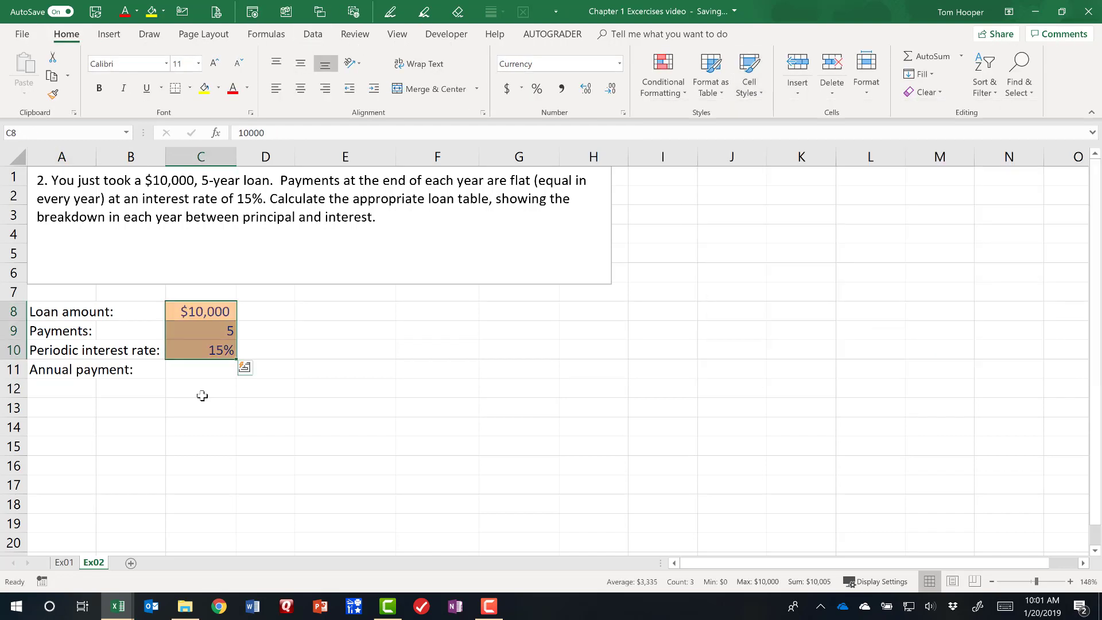
key(Down)
key(Down)
key(Down)
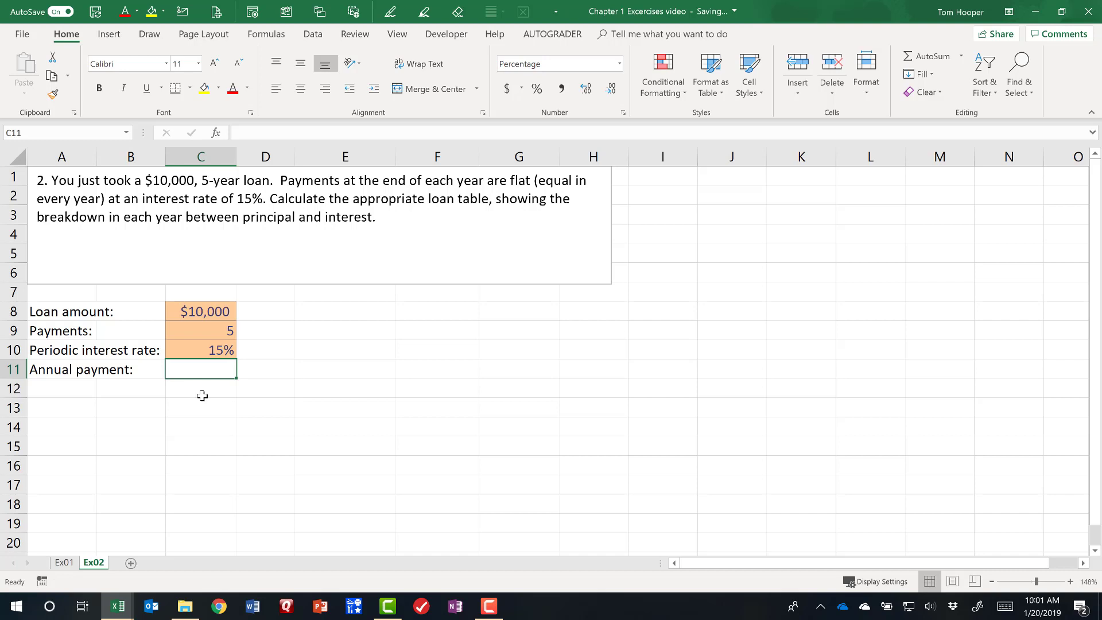
Apply the Output cell style to the Annual payment cell C11.
key(alt+h)
key(j)
key(Down)
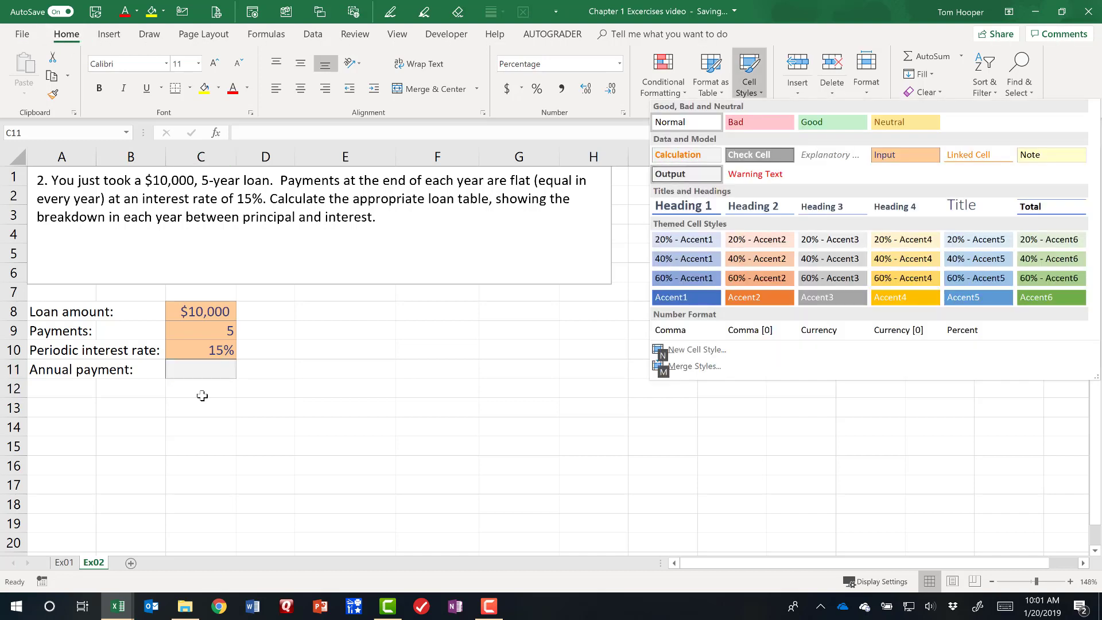
key(Return)
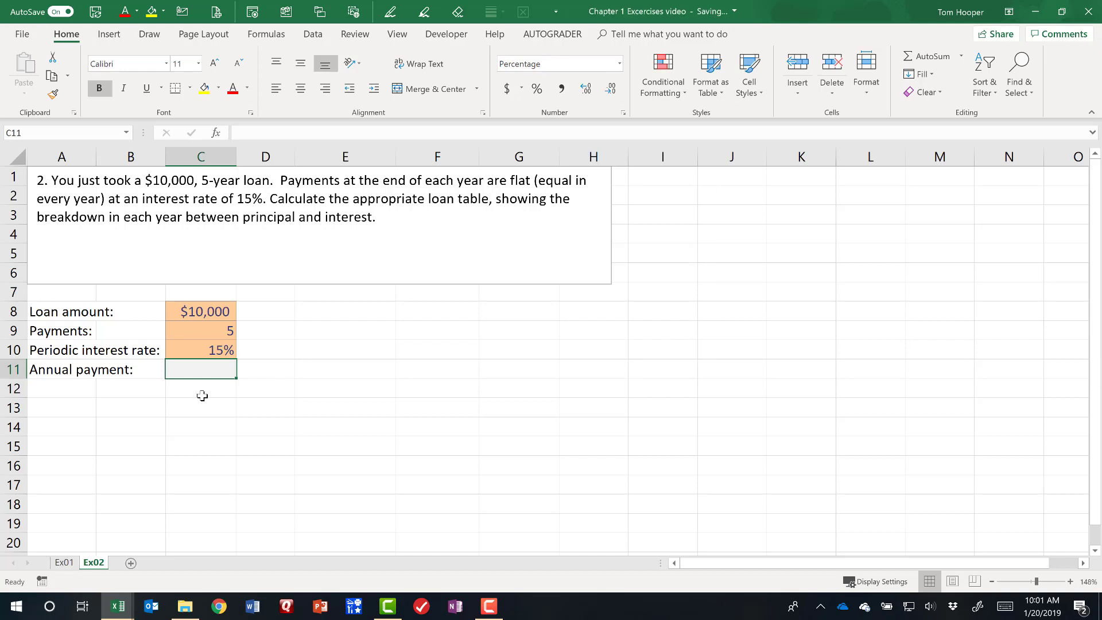
Discard a started PMT formula and enter $2000 as the annual payment in C11.
text(=pmt()
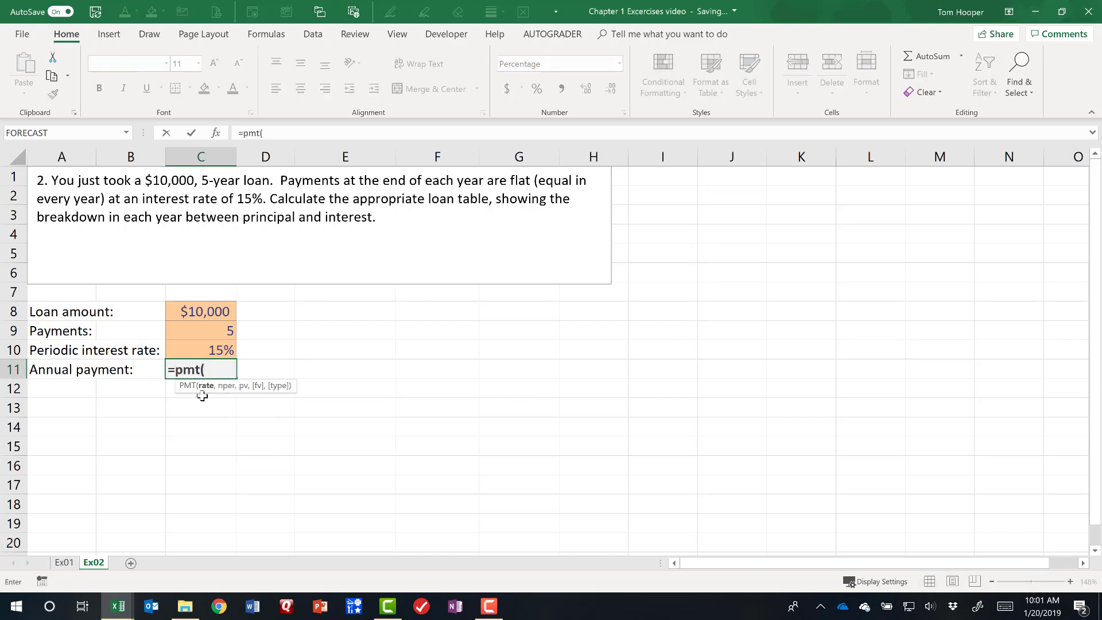
key(Escape)
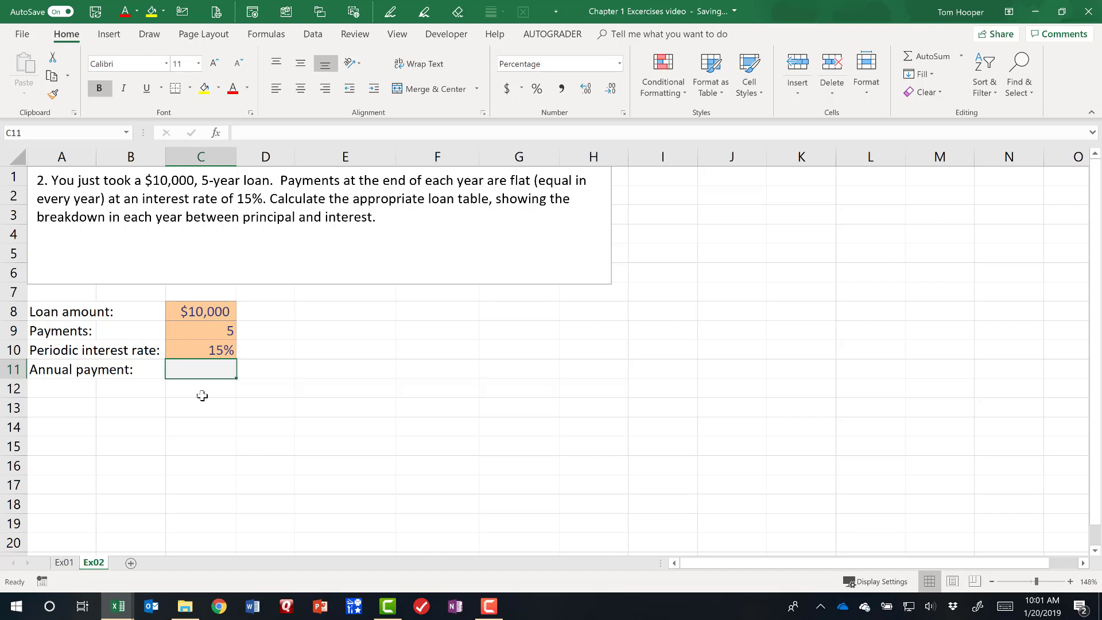
text($2000)
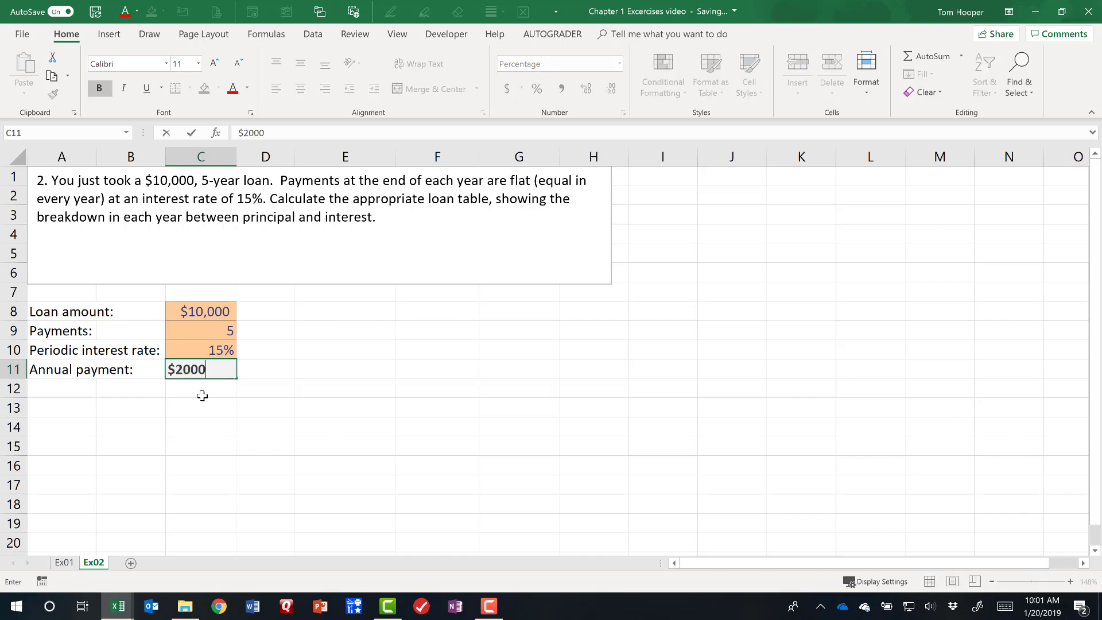
key(Return)
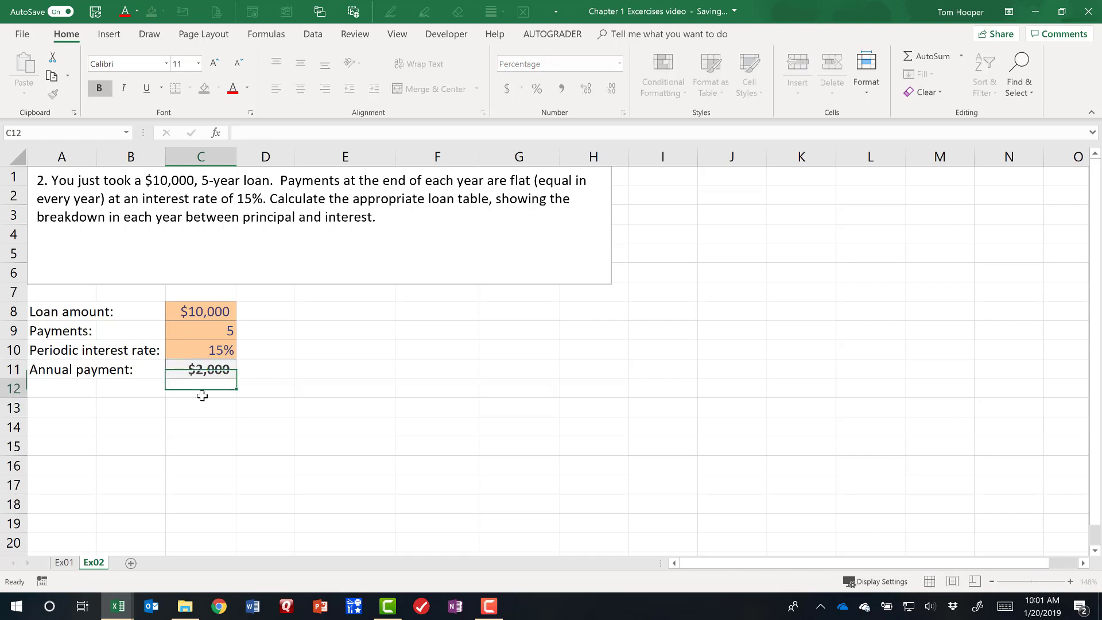
key(Down)
key(Left)
key(Left)
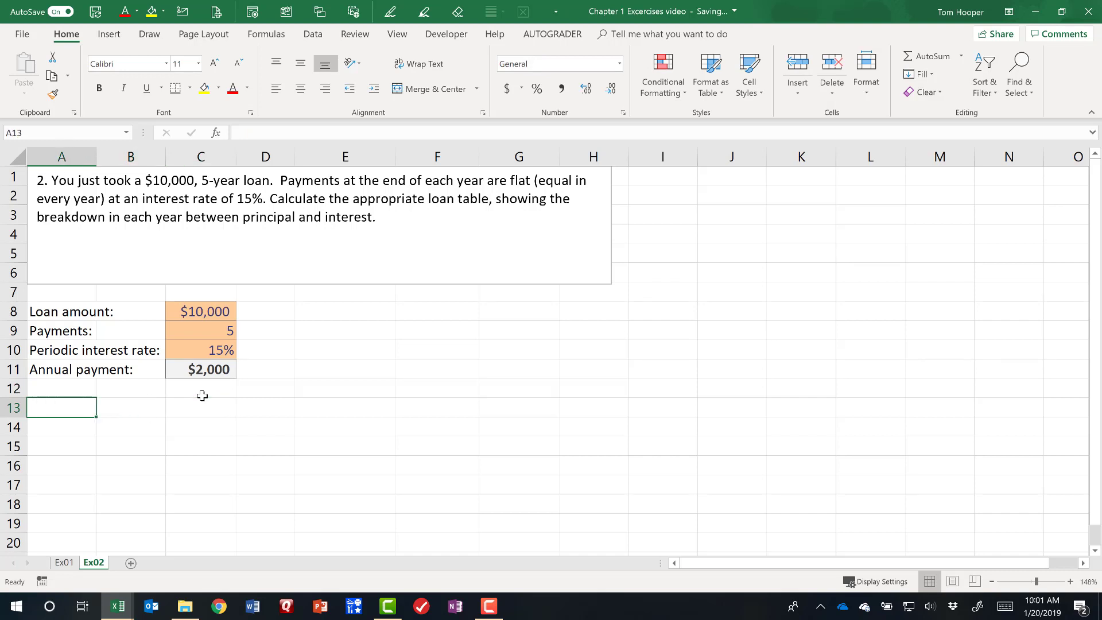
Enter the Year header in A13 with years 1 through 5 below it.
text(Year)
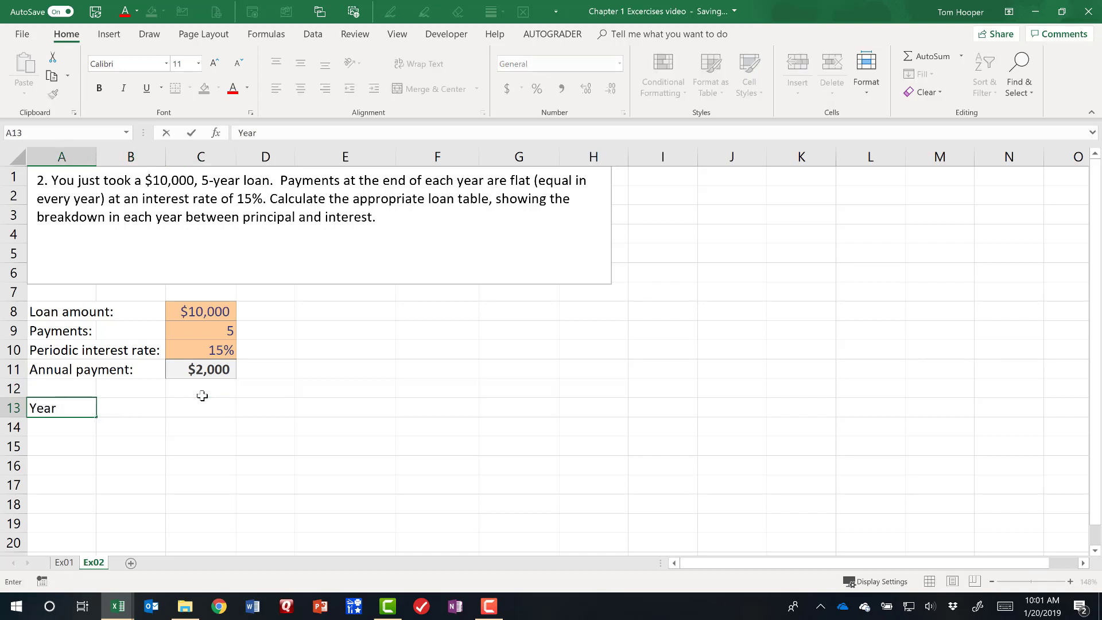
key(ctrl+Return)
key(Down)
text(1)
key(ctrl+Return)
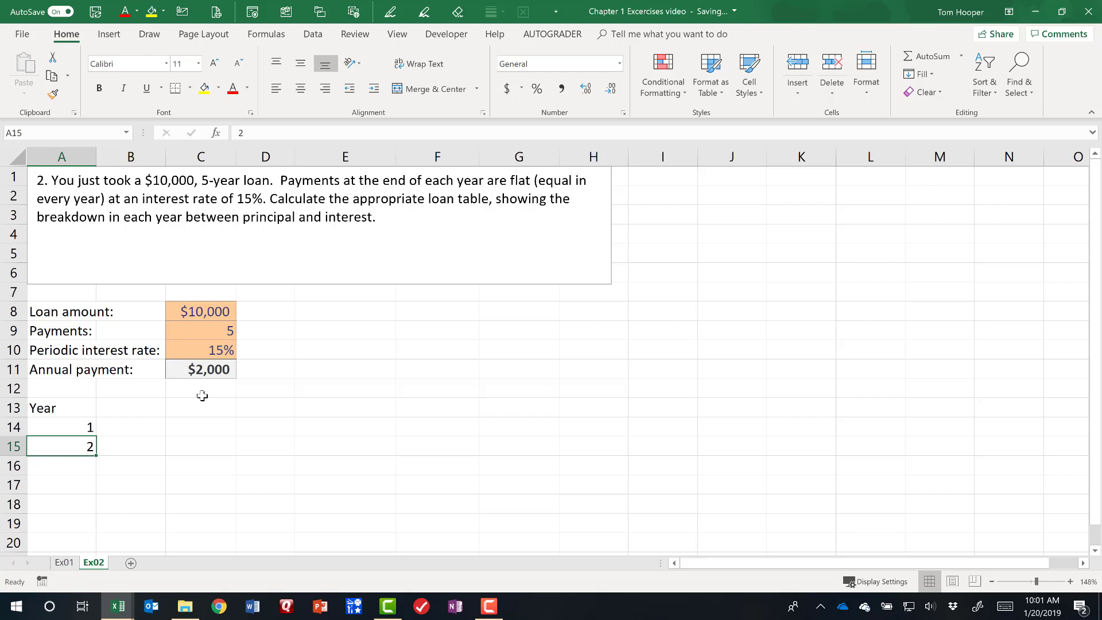
key(Return)
text(3)
key(Return)
text(4)
key(Return)
text(5)
key(Tab)
key(Up)
key(Up)
key(Up)
key(Up)
key(Up)
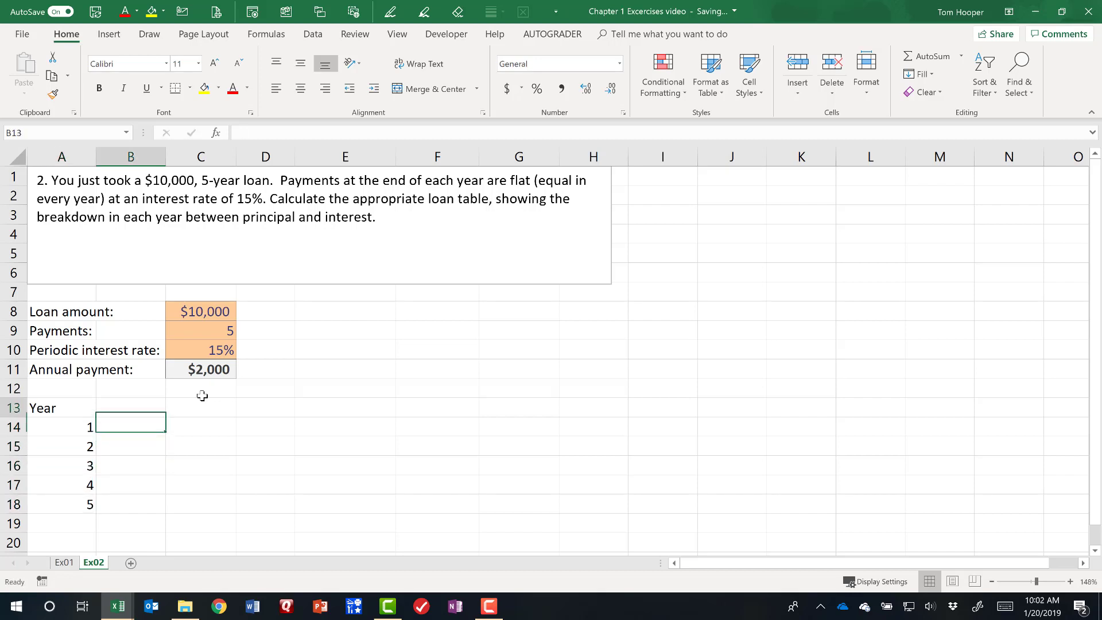
Type headers Beg Princ, Payment, Int Portion, Princ Portion, Ending Princ across B13:F13.
text(Beg)
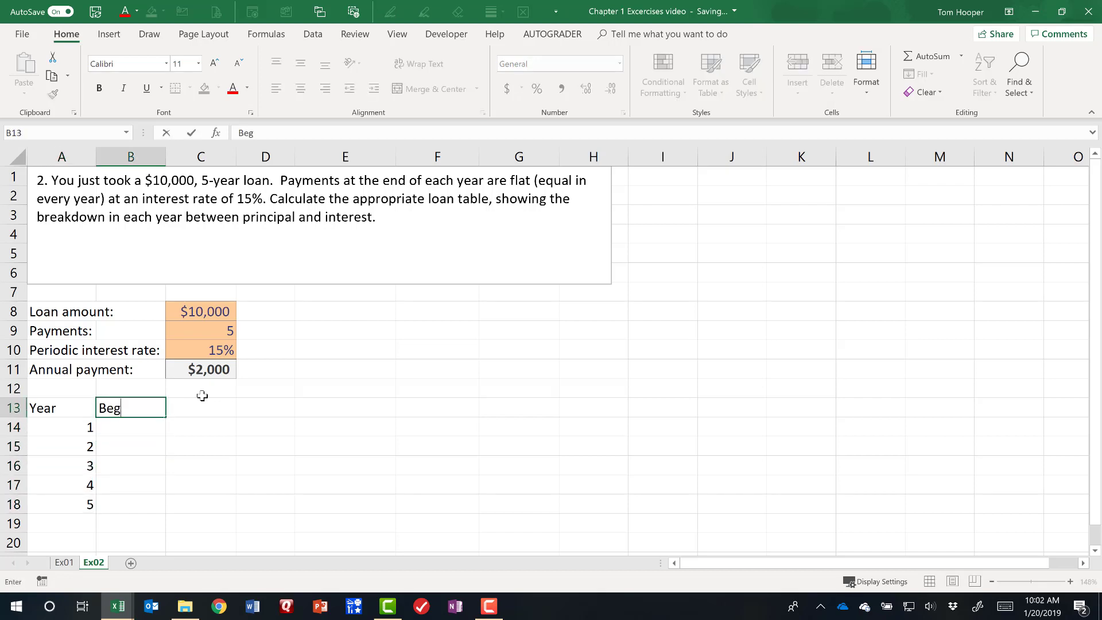
text( Princ)
key(Tab)
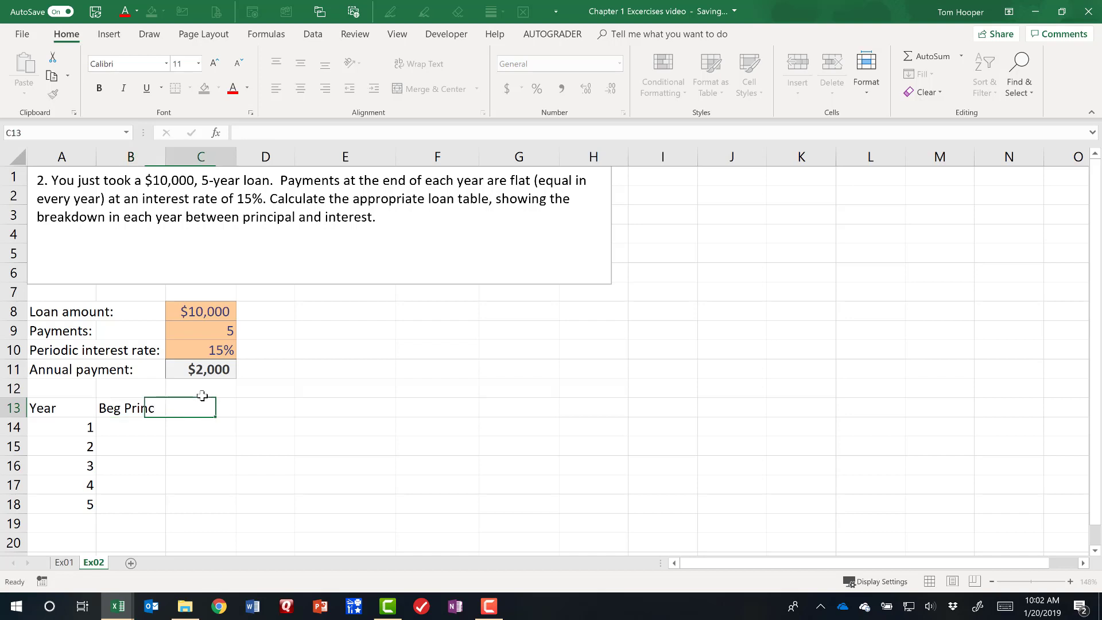
text(Payment)
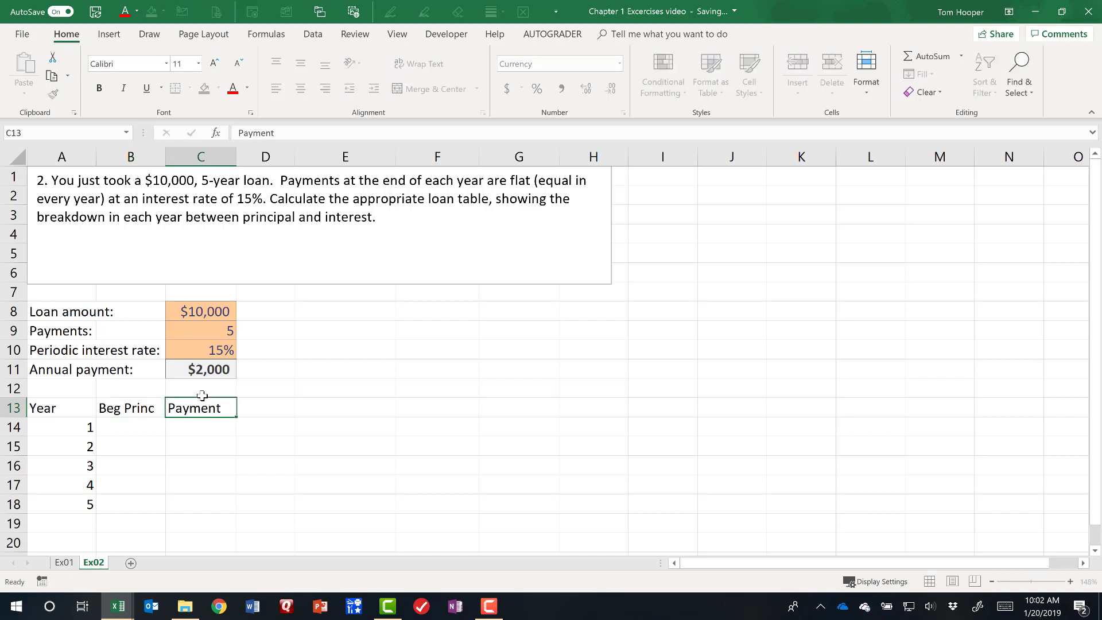
key(Tab)
text(Int Portion)
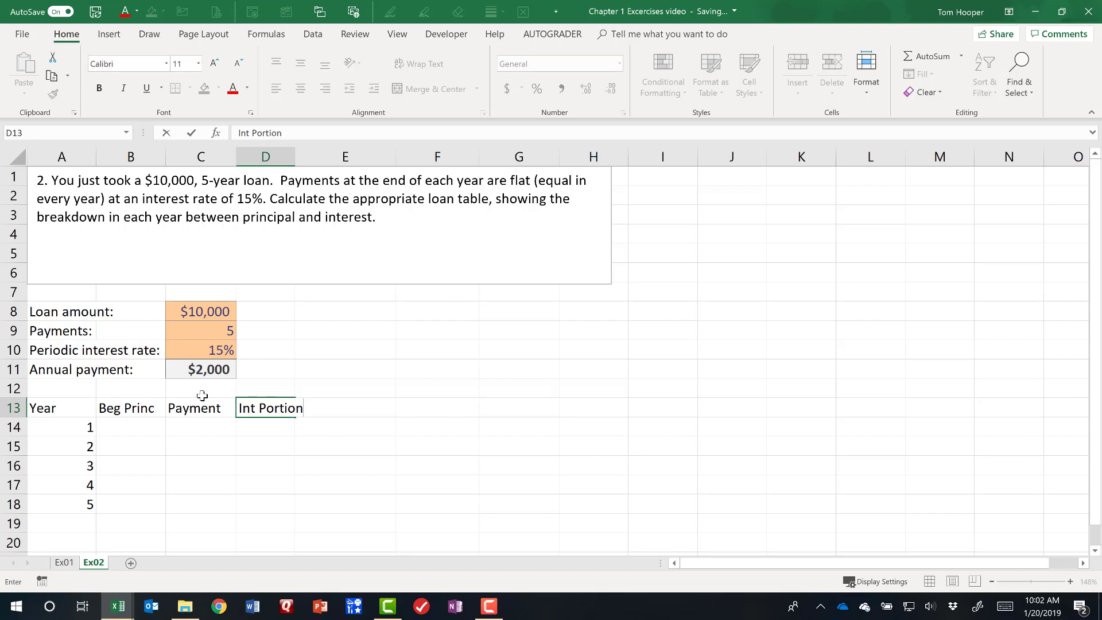
key(Tab)
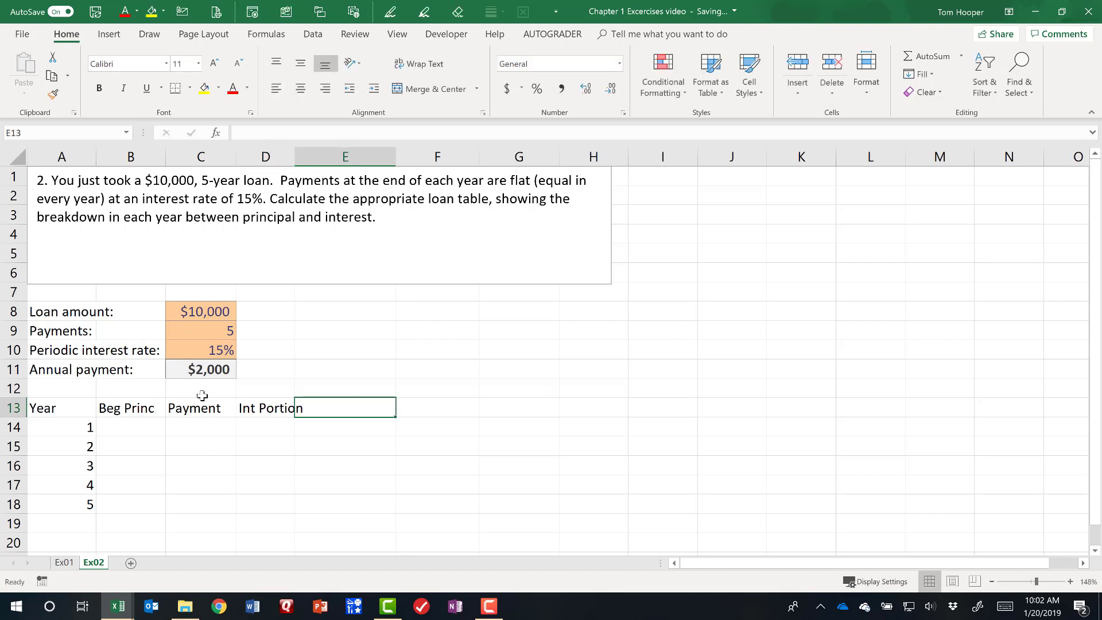
text(Princ Port)
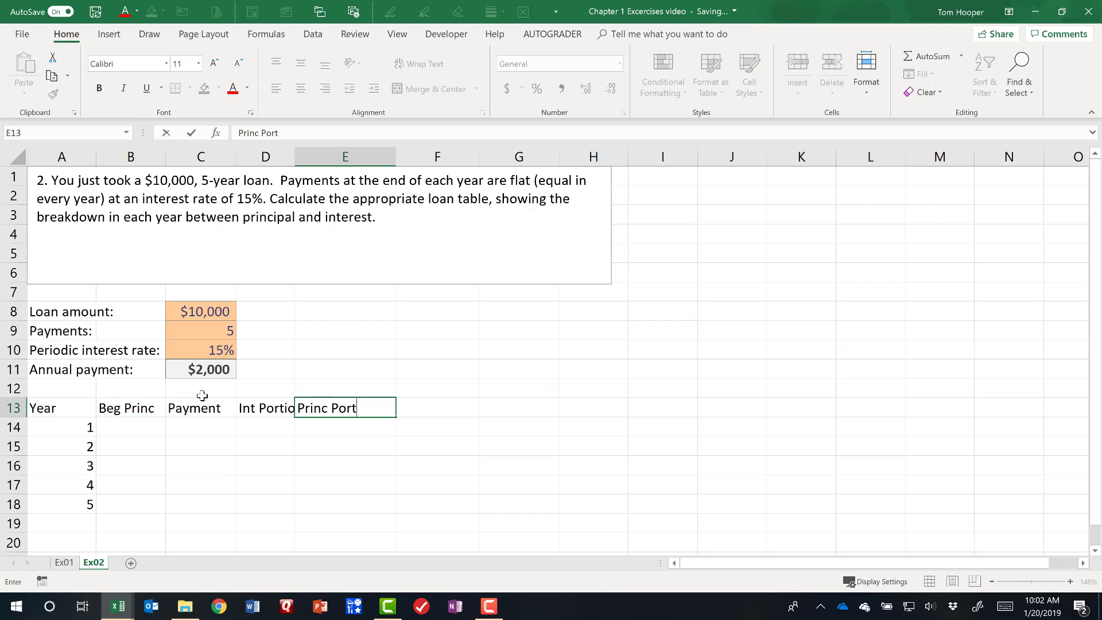
text(ion)
key(Tab)
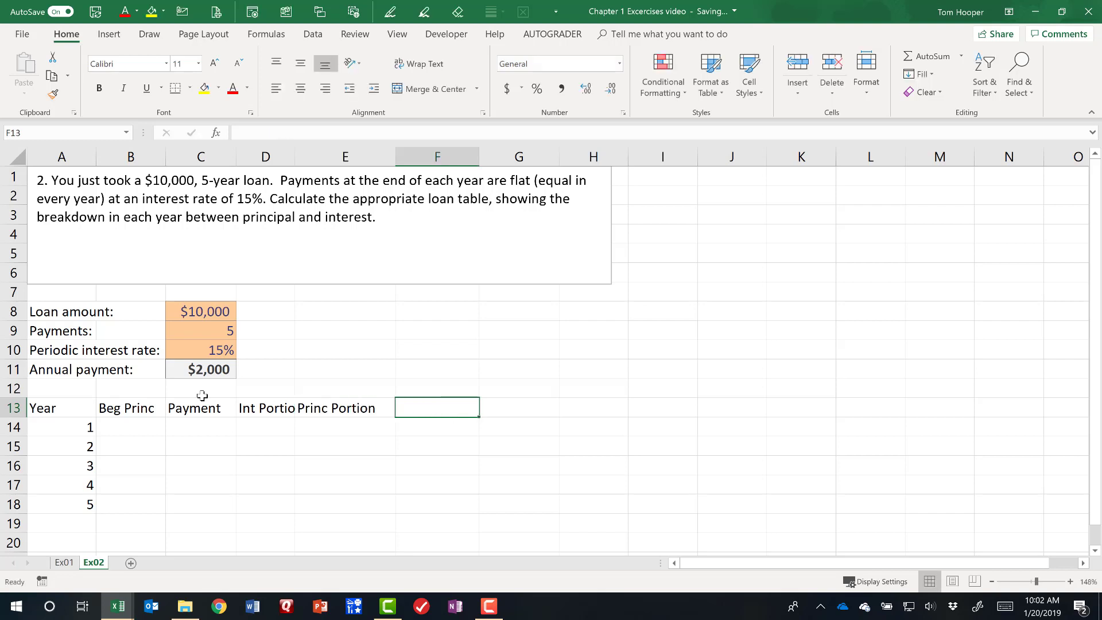
text(Ending Pri)
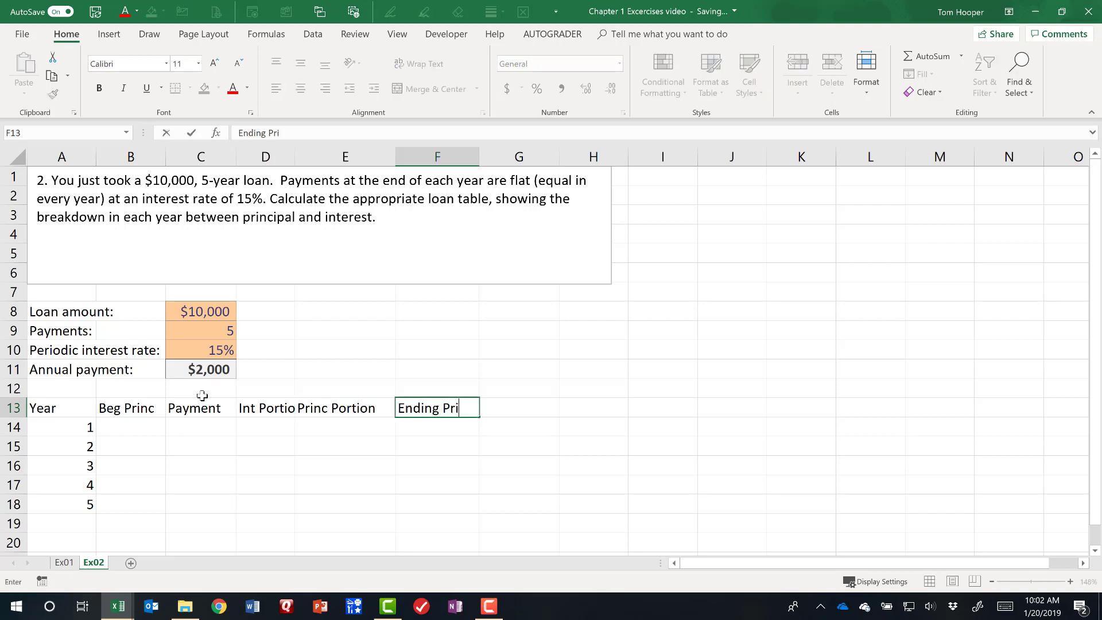
text(nc)
key(Return)
Link B14 to the loan amount with =C8 and C14 to the payment with =$C$11.
key(Left)
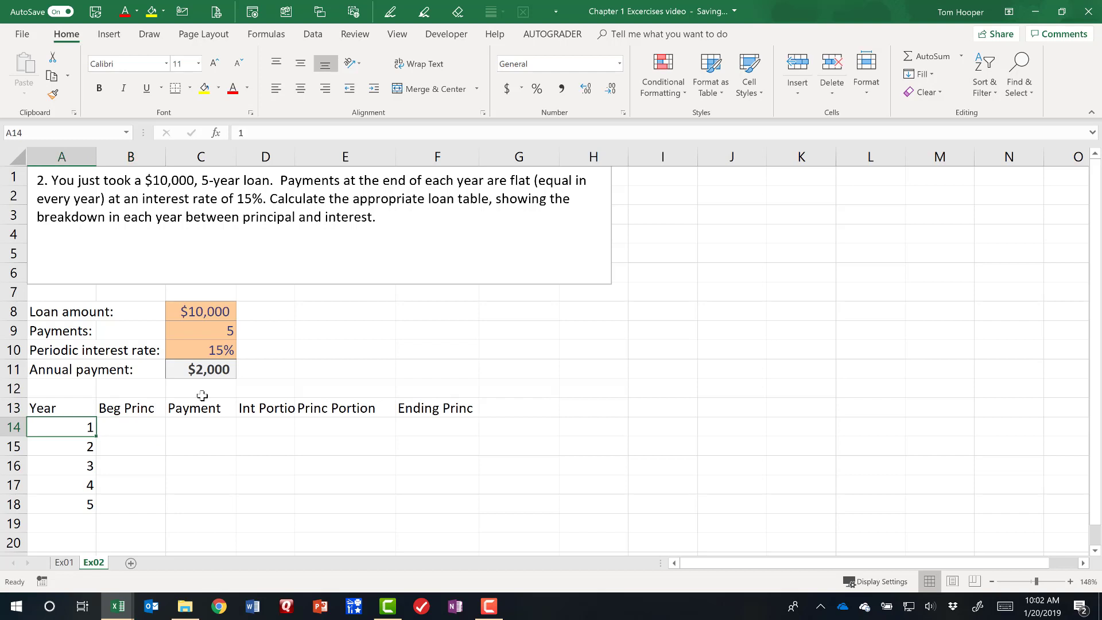
key(Right)
text(=)
key(Right)
key(Up)
key(Up)
key(Up)
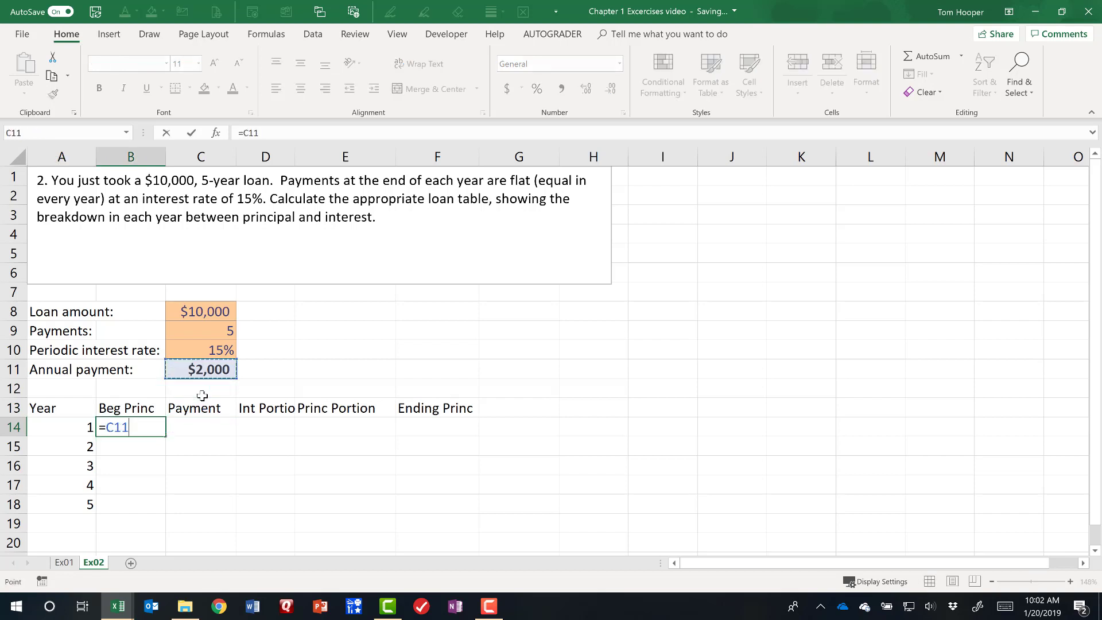
key(Up)
key(Up)
key(Up)
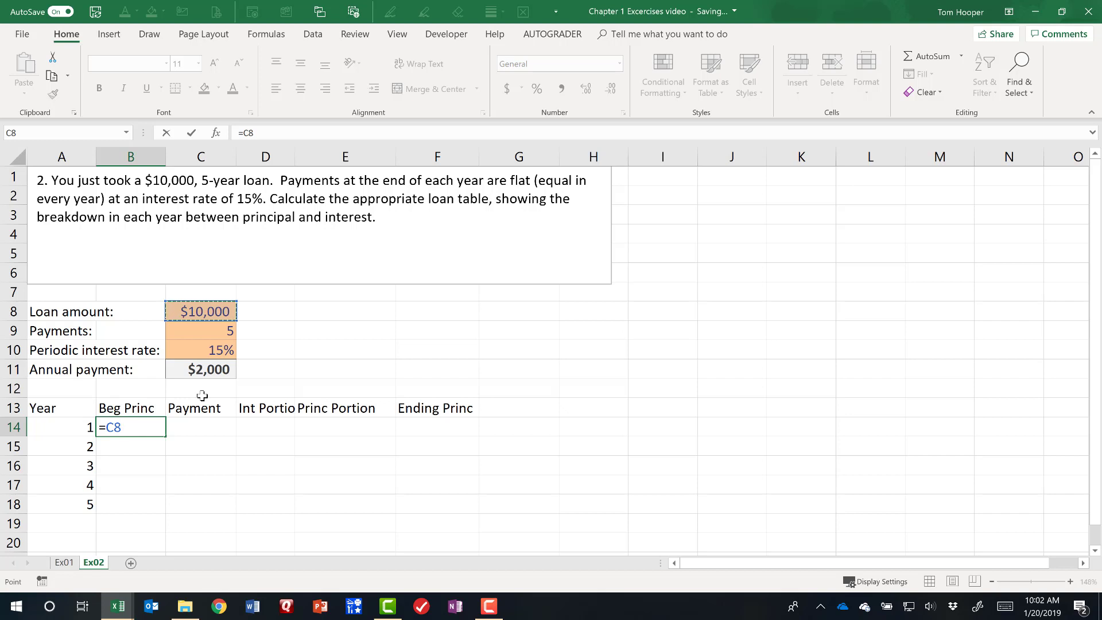
key(ctrl+Return)
key(Right)
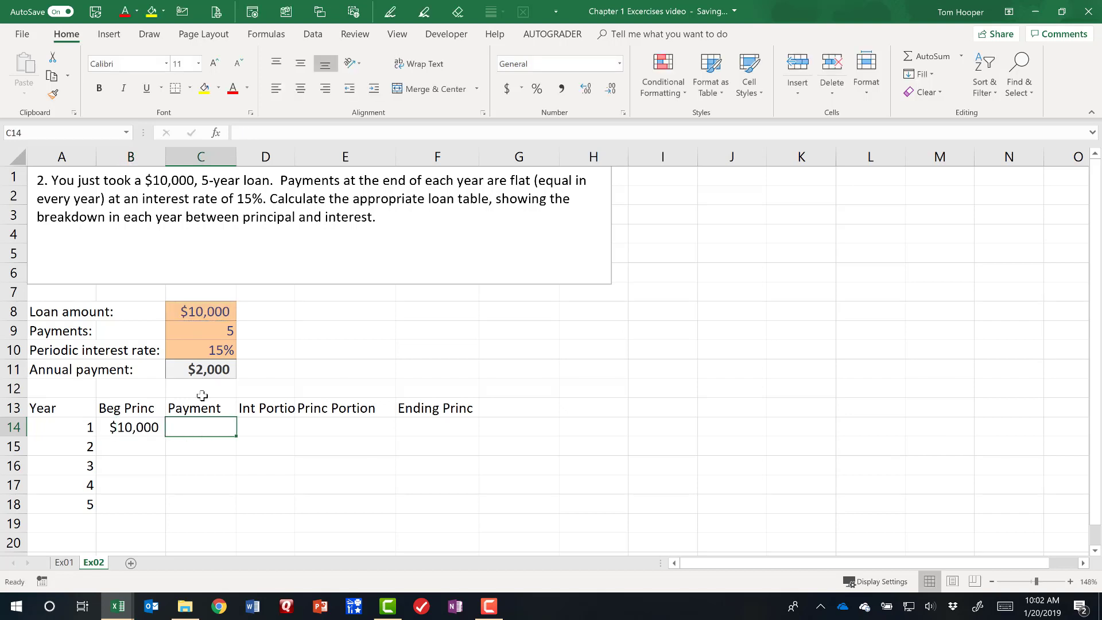
text(=)
key(Up)
key(Up)
key(Up)
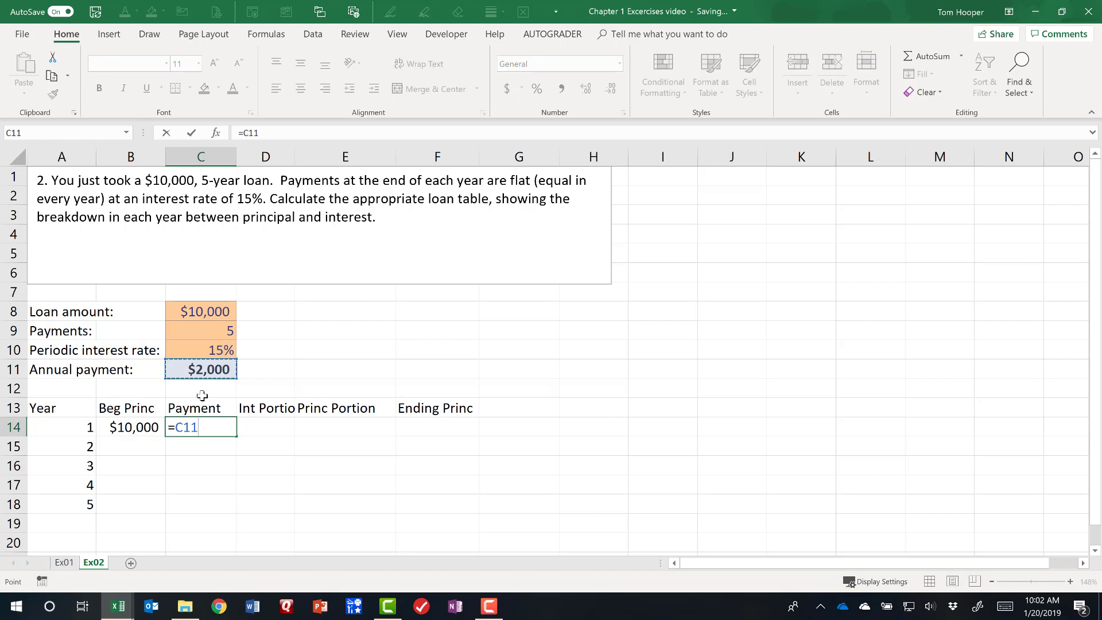
key(F4)
key(Tab)
Compute year 1 interest in D14 as =B14*$C$10.
text(=)
key(Left)
key(Left)
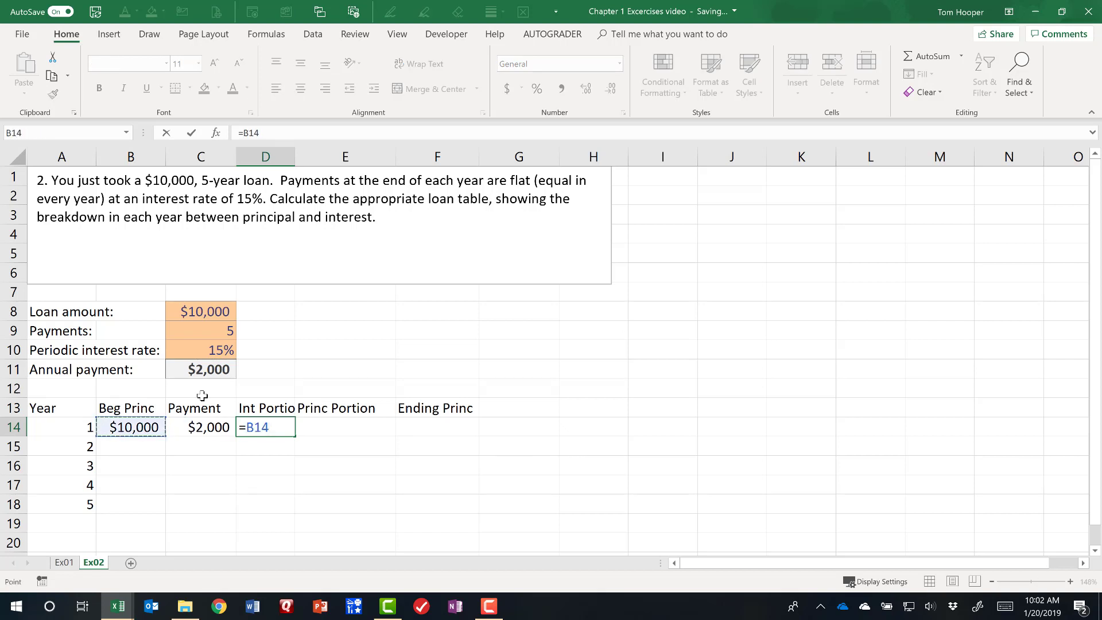
text(*)
key(Left)
key(Up)
key(Up)
key(Up)
key(Up)
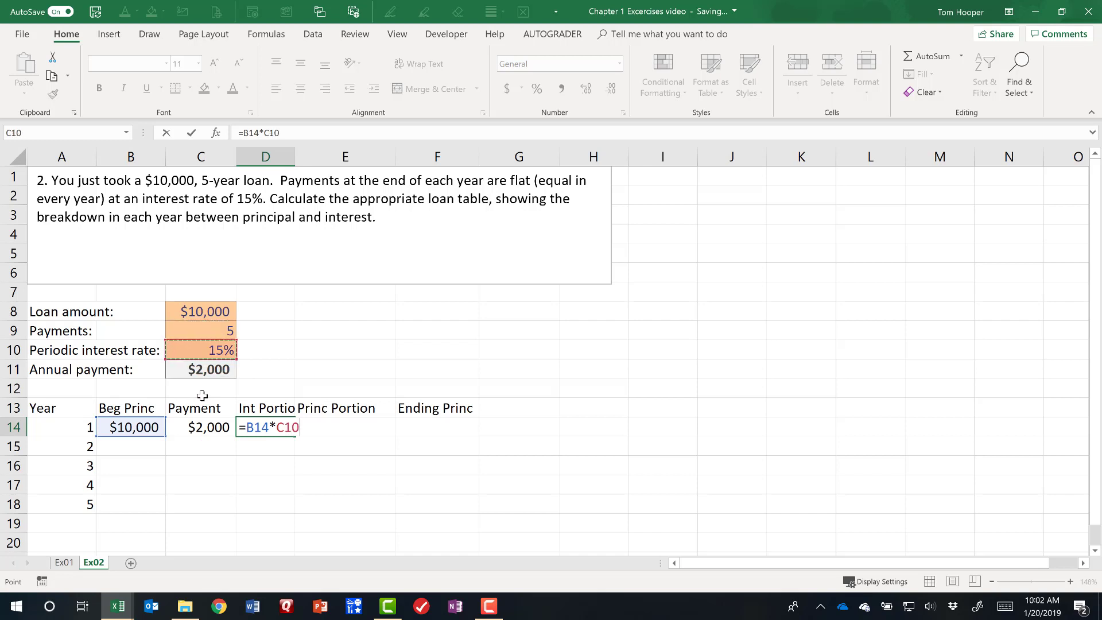
key(F4)
key(Tab)
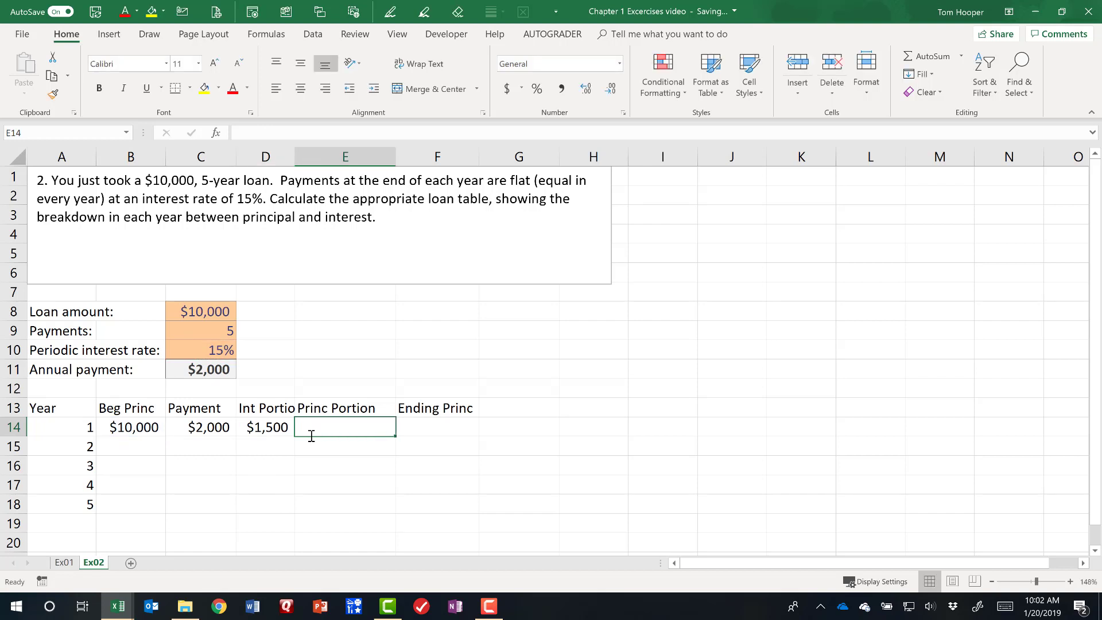
Compute principal portion =C14-D14 in E14 and ending principal =B14-E14 in F14.
text(=)
key(Left)
key(Left)
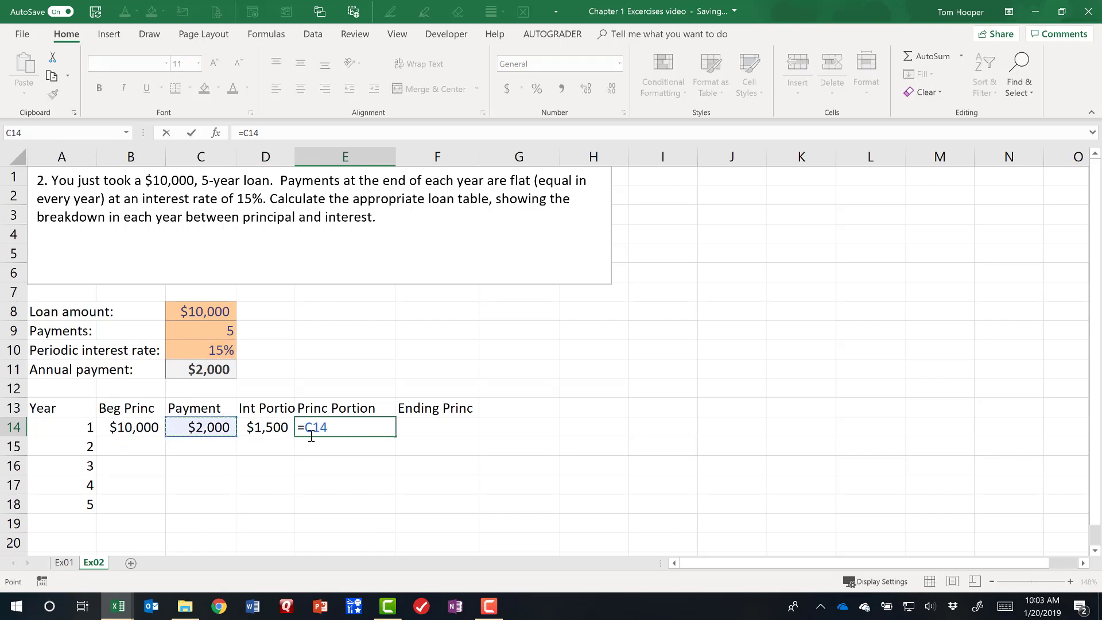
text(-)
key(Left)
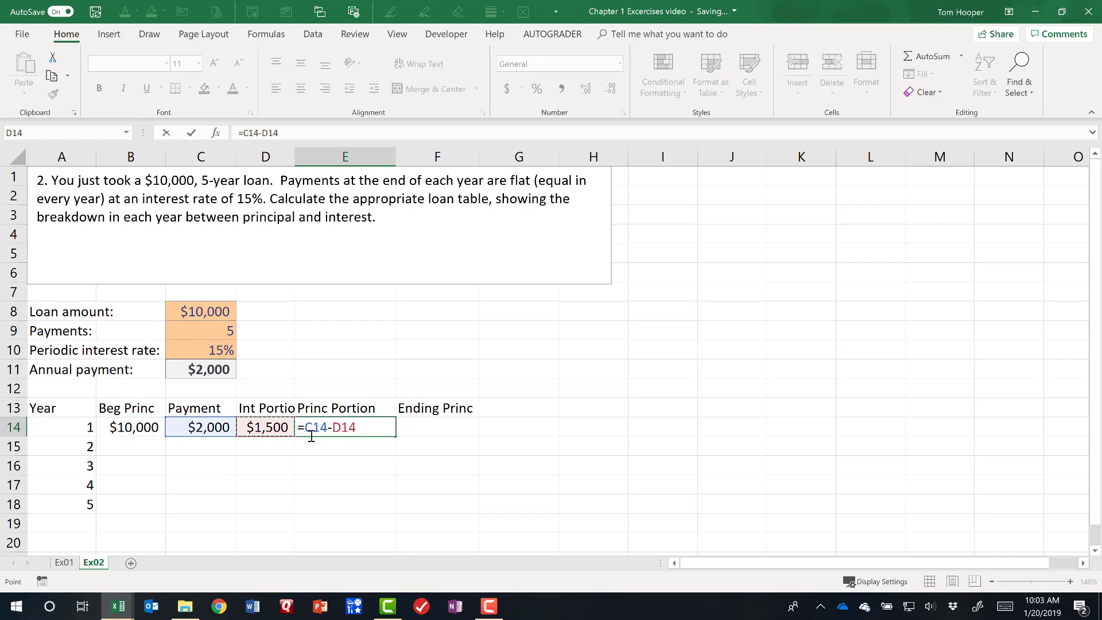
key(Tab)
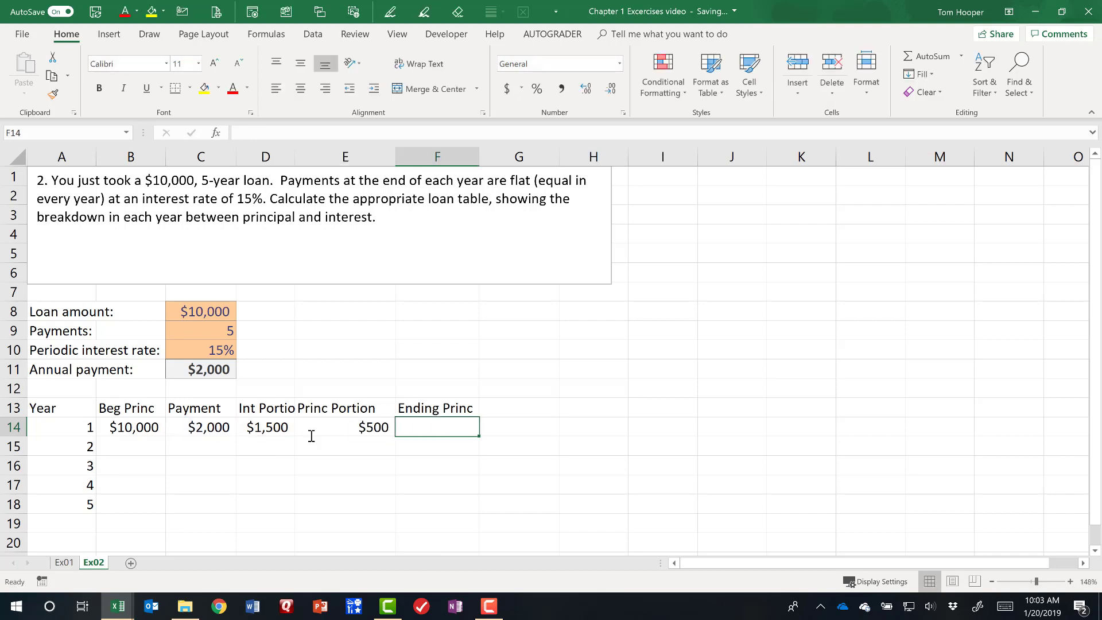
text(=)
key(Left)
key(Left)
key(Left)
key(Left)
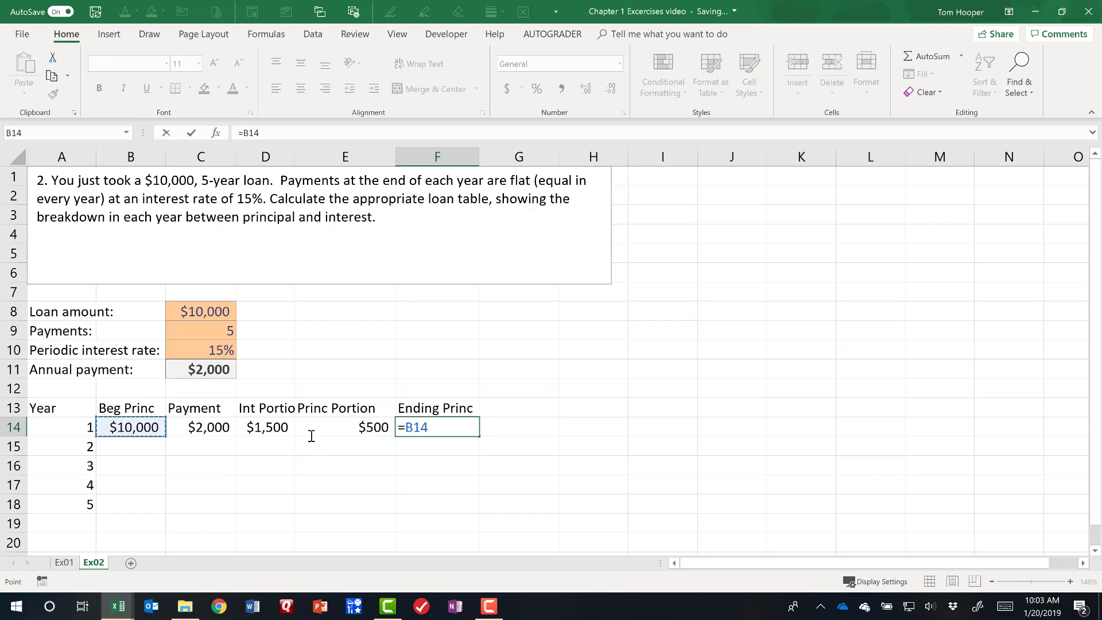
text(-)
key(Left)
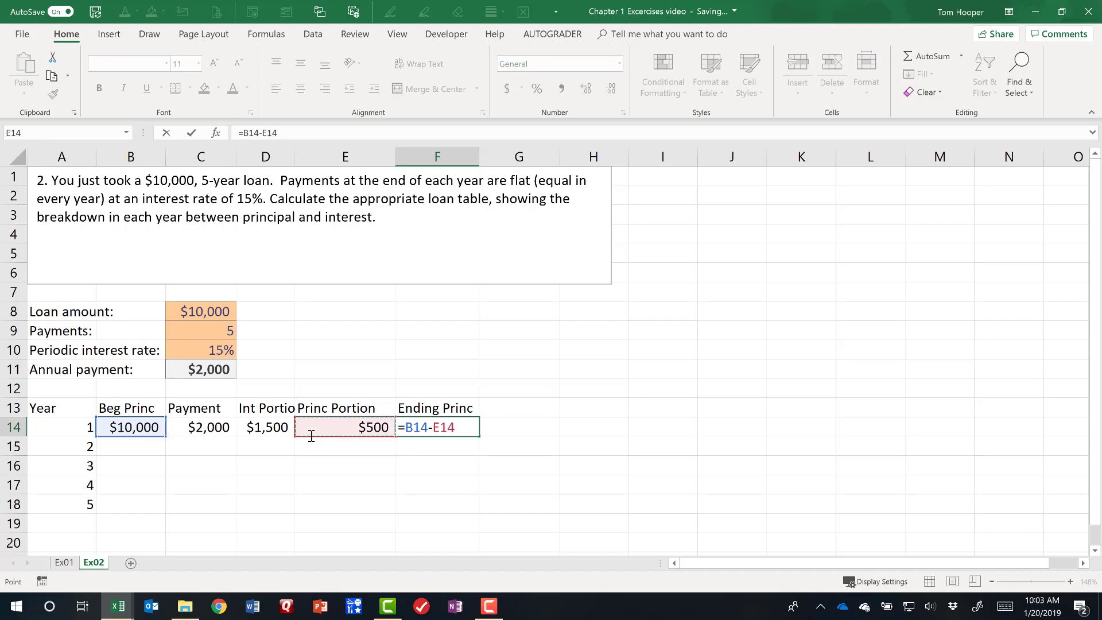
key(Return)
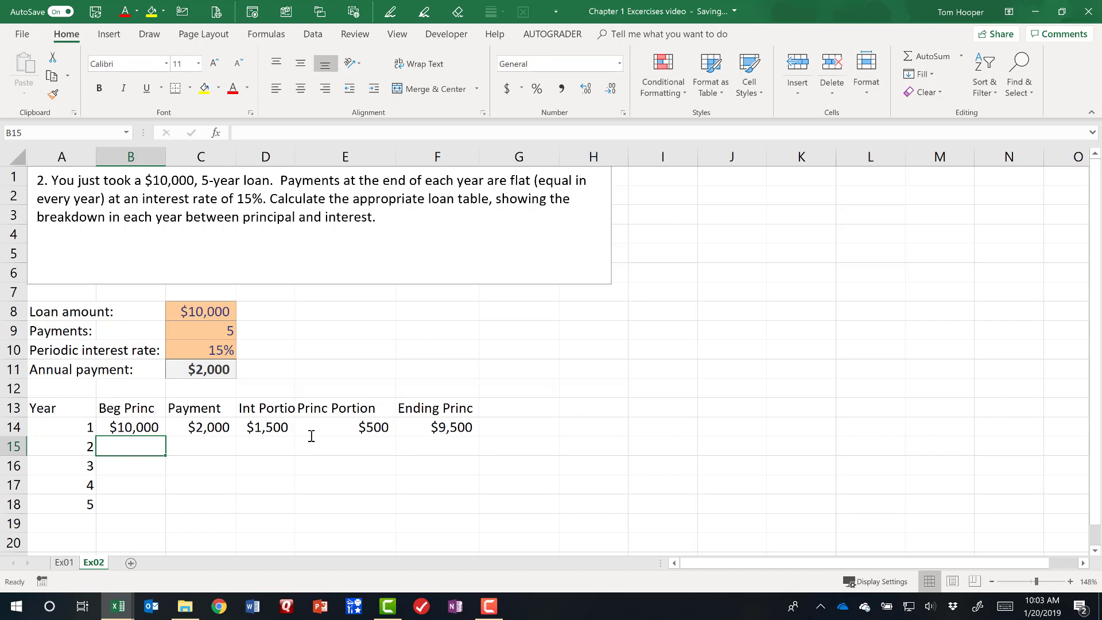
Set year 2's beginning principal in B15 to =F14, year 1's ending principal.
text(=)
key(Up)
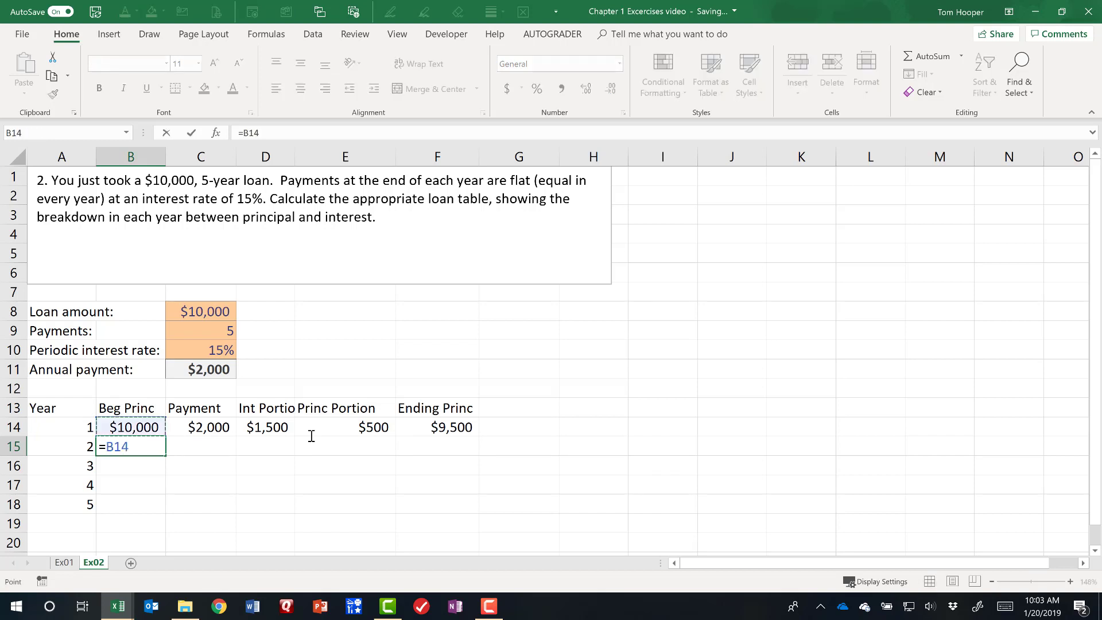
key(Right)
key(Right)
key(Right)
key(Right)
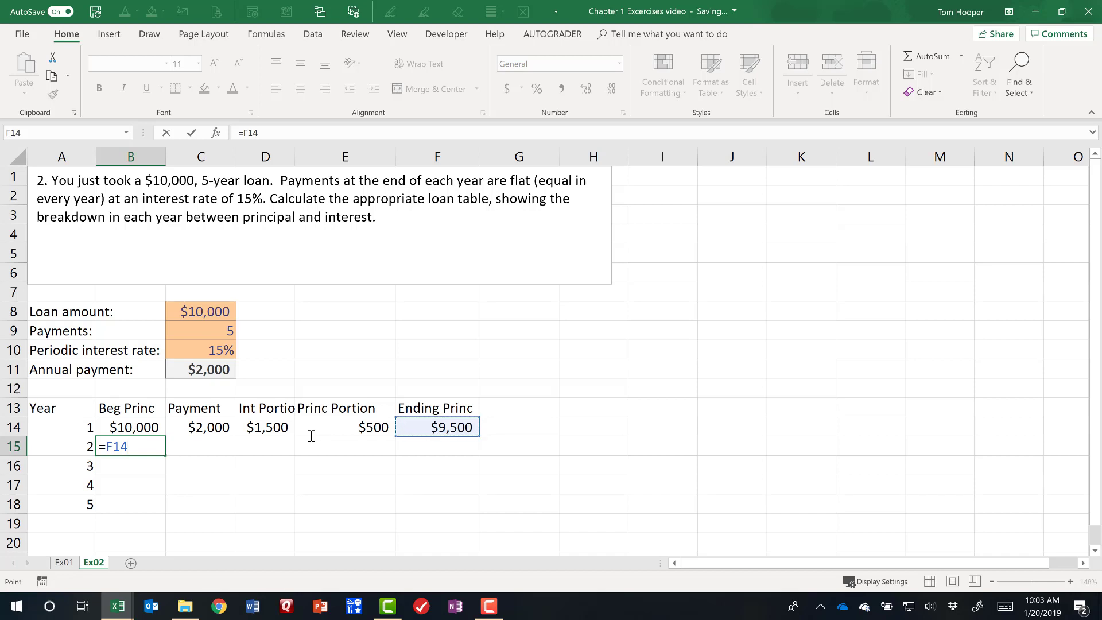
key(Tab)
Copy year 1's payment-through-ending formulas C14:F14 into row 15.
key(Up)
key(shift+Right)
key(shift+Right)
key(shift+Right)
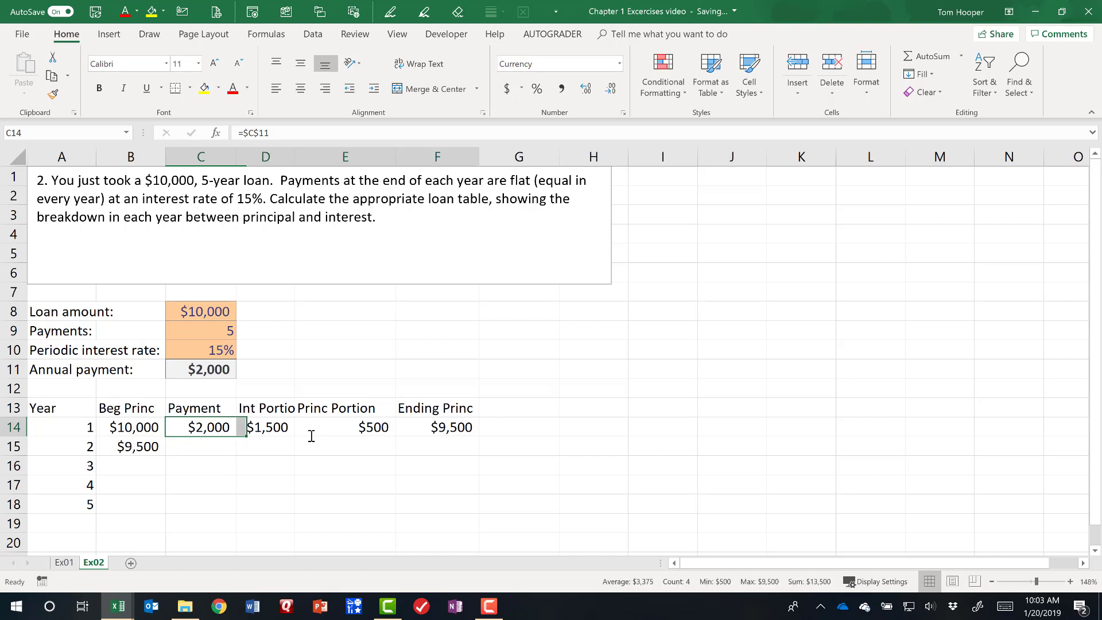
key(ctrl+c)
key(Down)
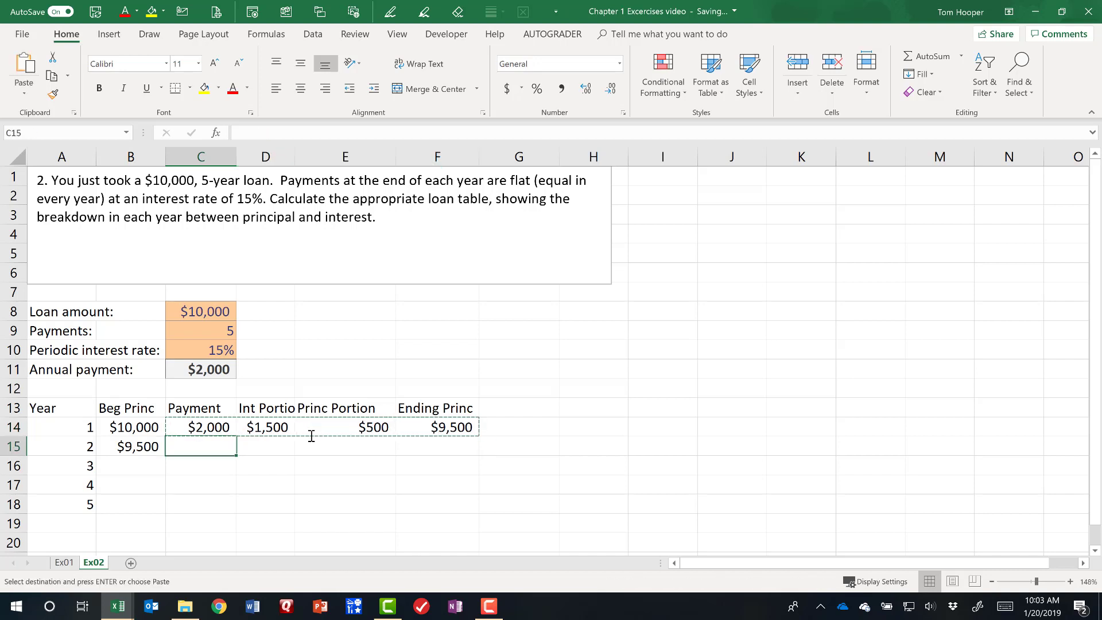
key(ctrl+v)
Review the year 2 beginning principal and payment formulas in B15 and C15.
key(Left)
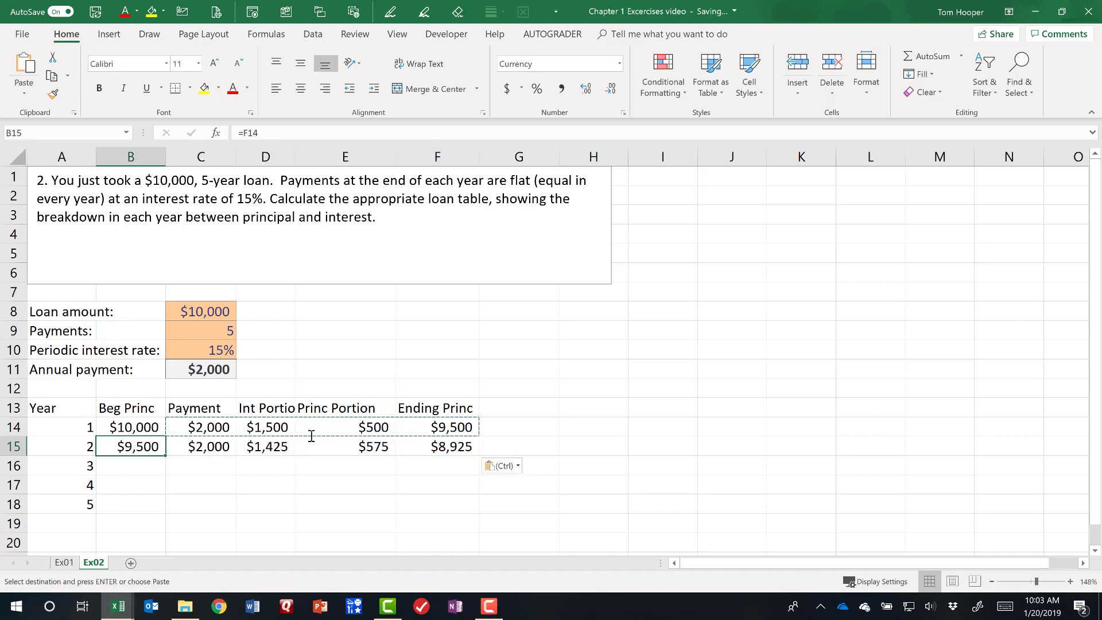
key(F2)
key(Escape)
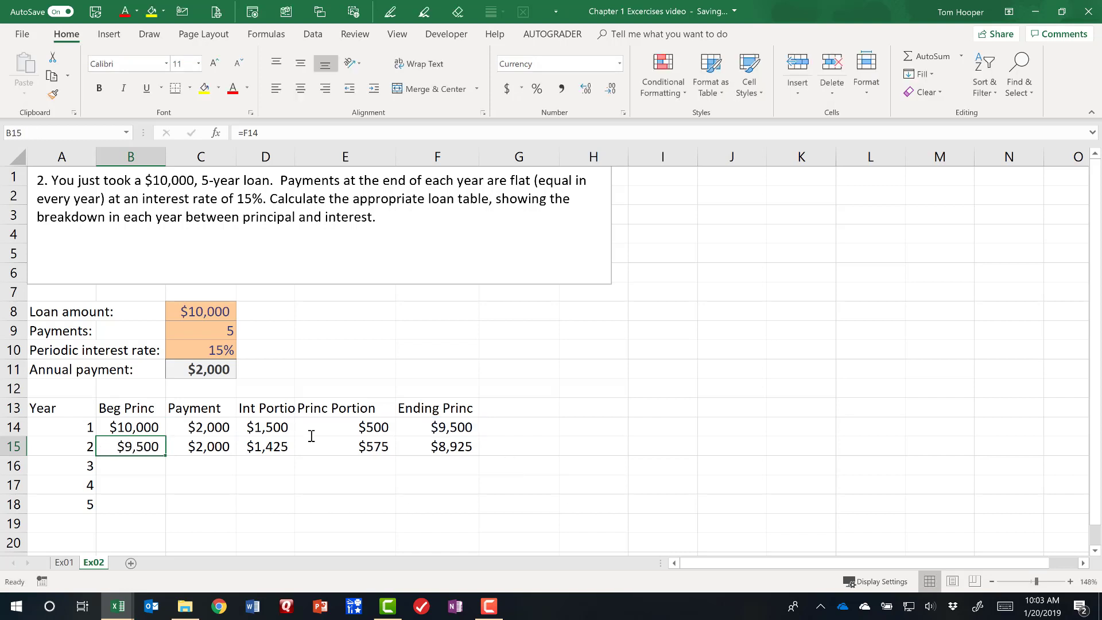
key(Right)
key(F2)
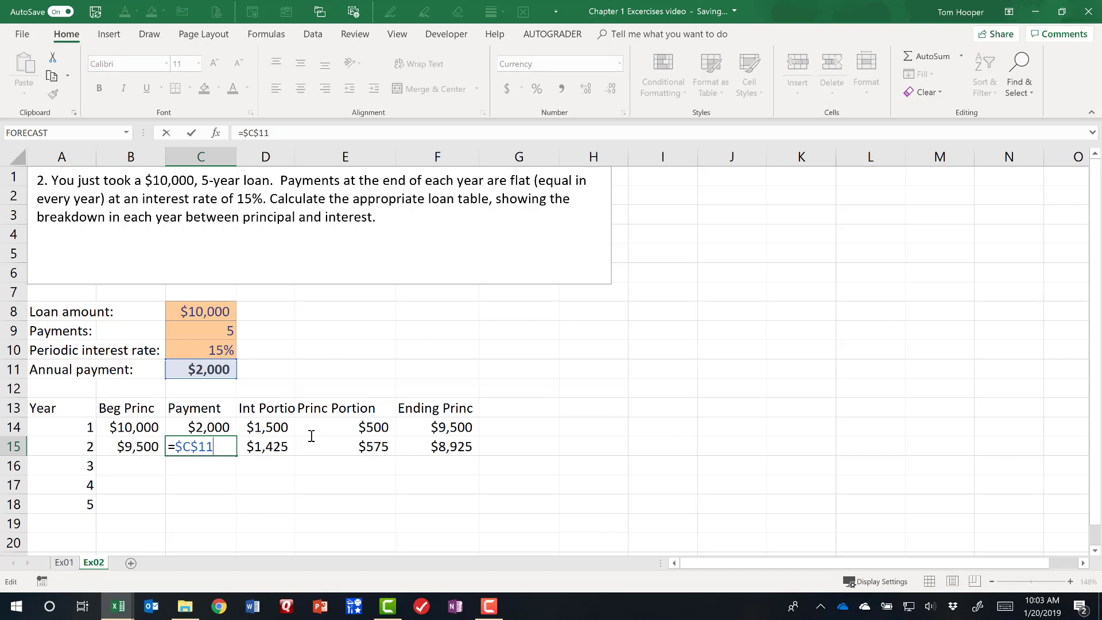
key(Escape)
Review year 2's interest, principal and ending formulas, then select B15:F15.
key(Right)
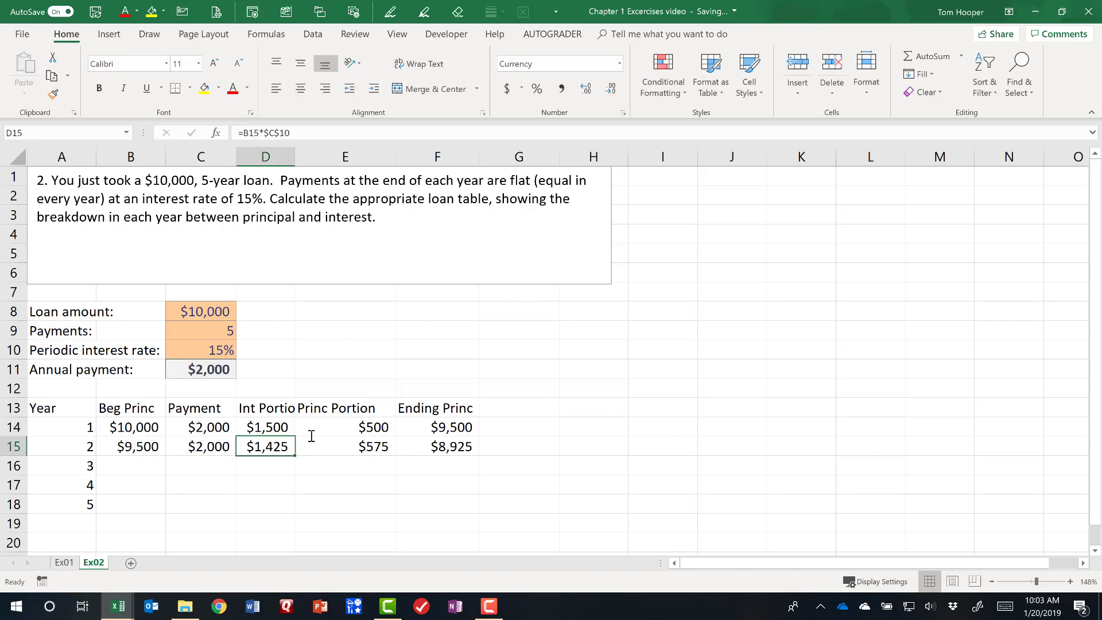
key(F2)
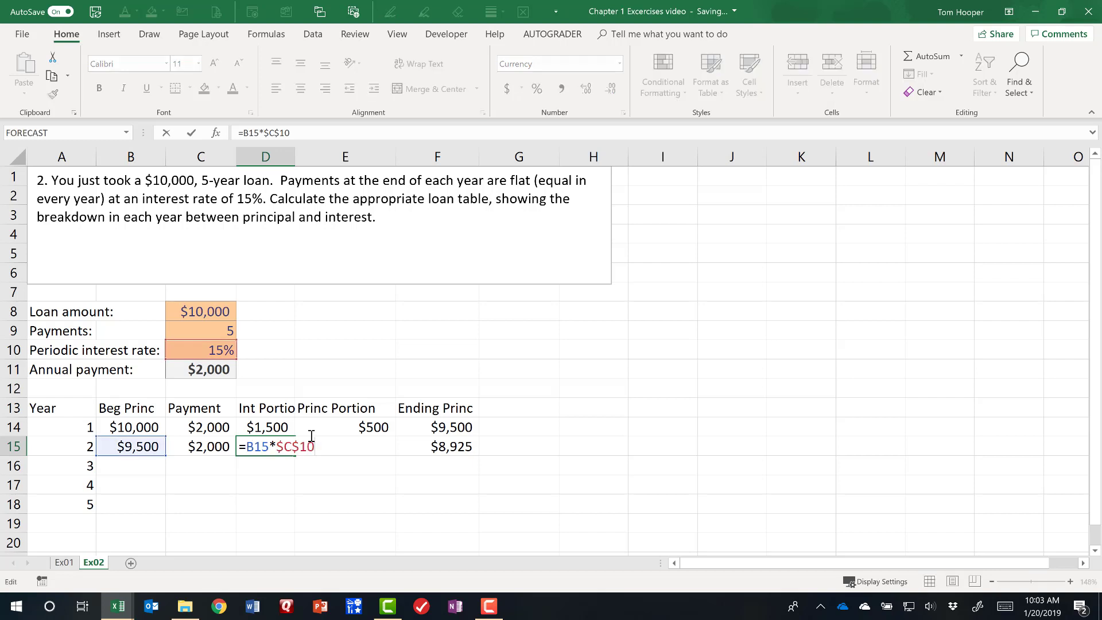
key(Tab)
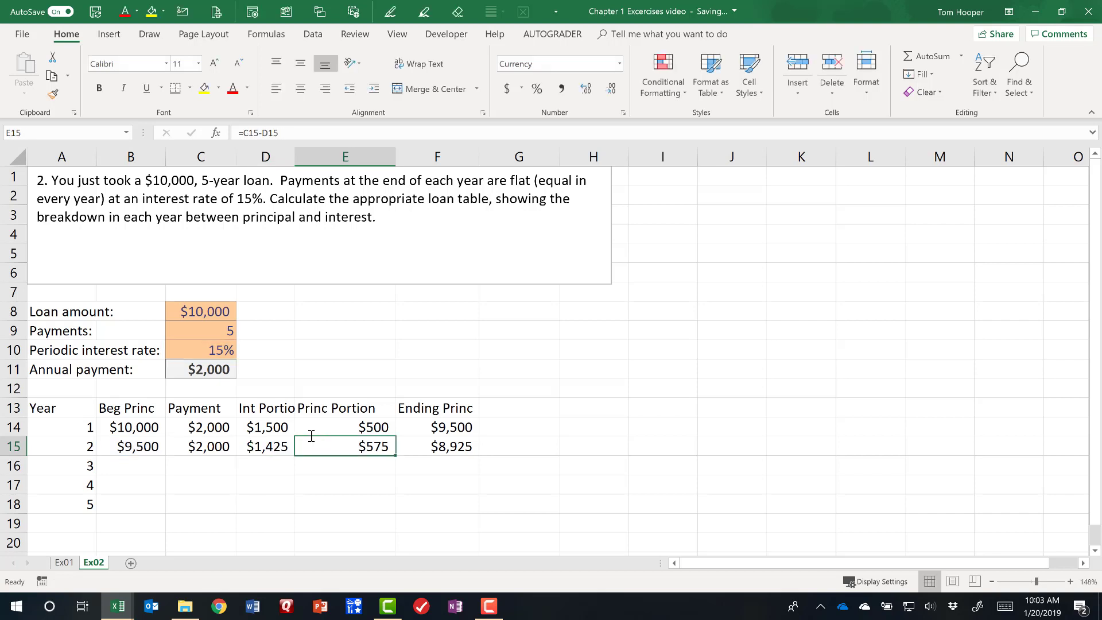
key(F2)
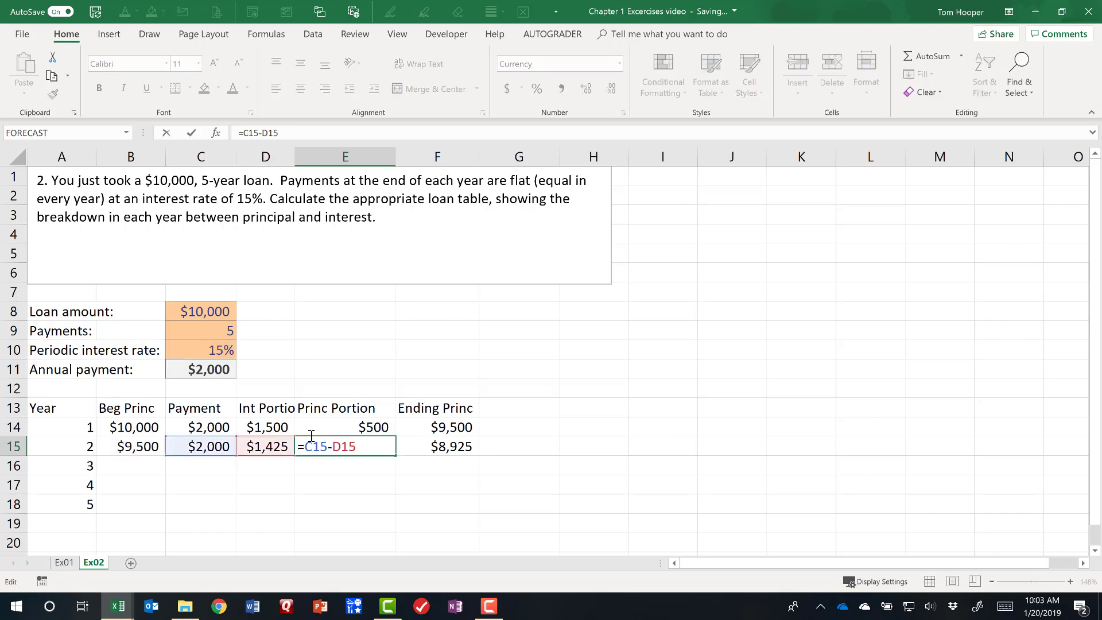
key(Tab)
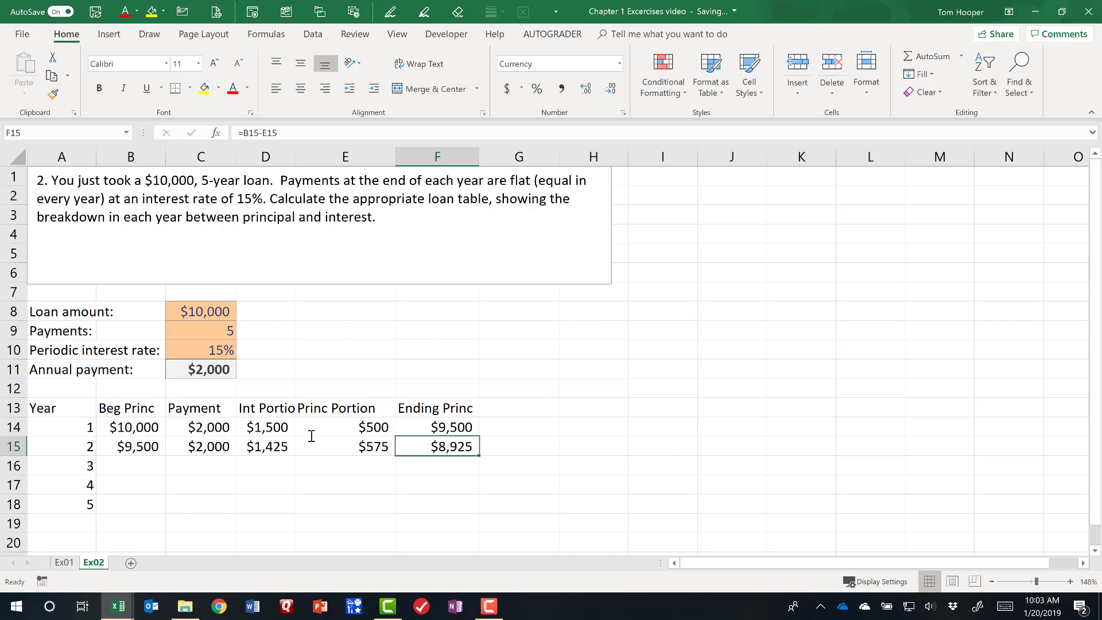
key(F2)
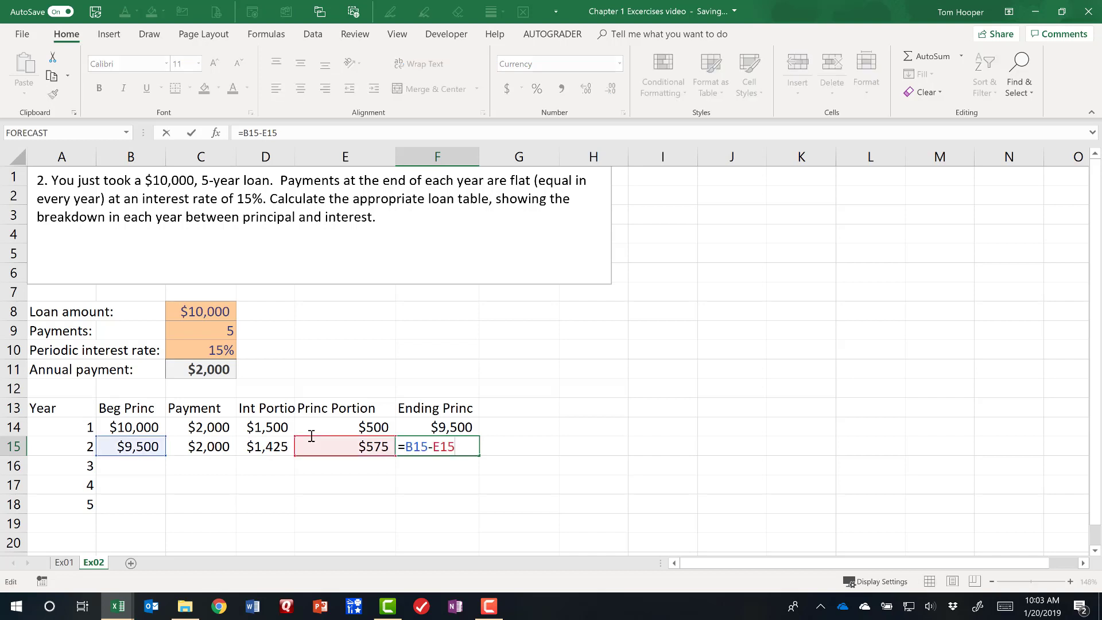
key(Return)
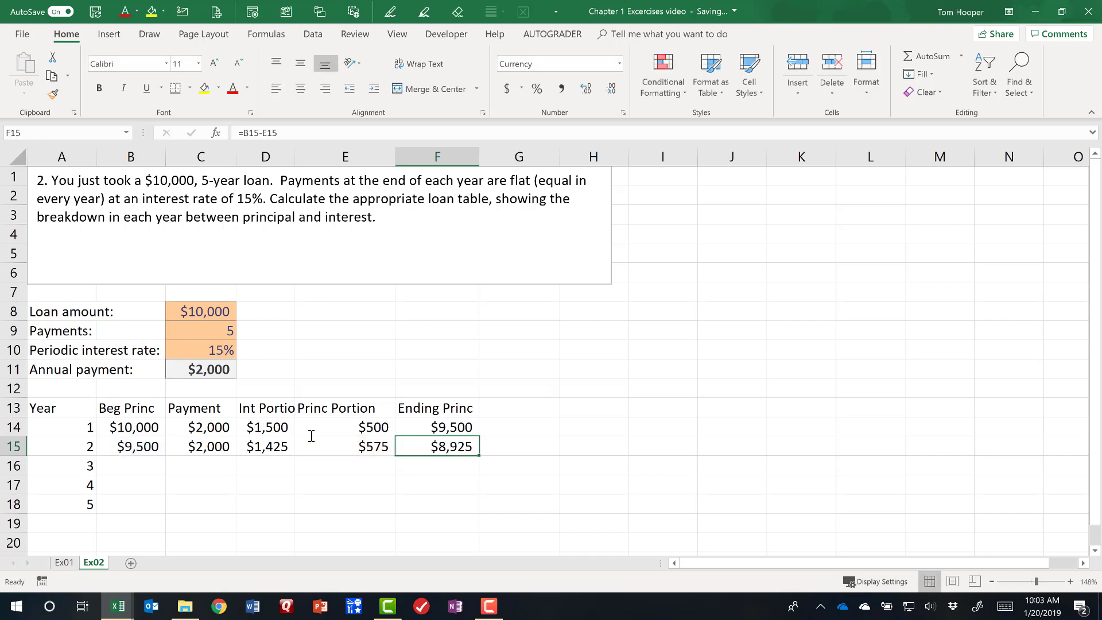
key(Home)
key(Right)
key(shift+Right)
key(shift+Right)
key(shift+Right)
key(shift+Right)
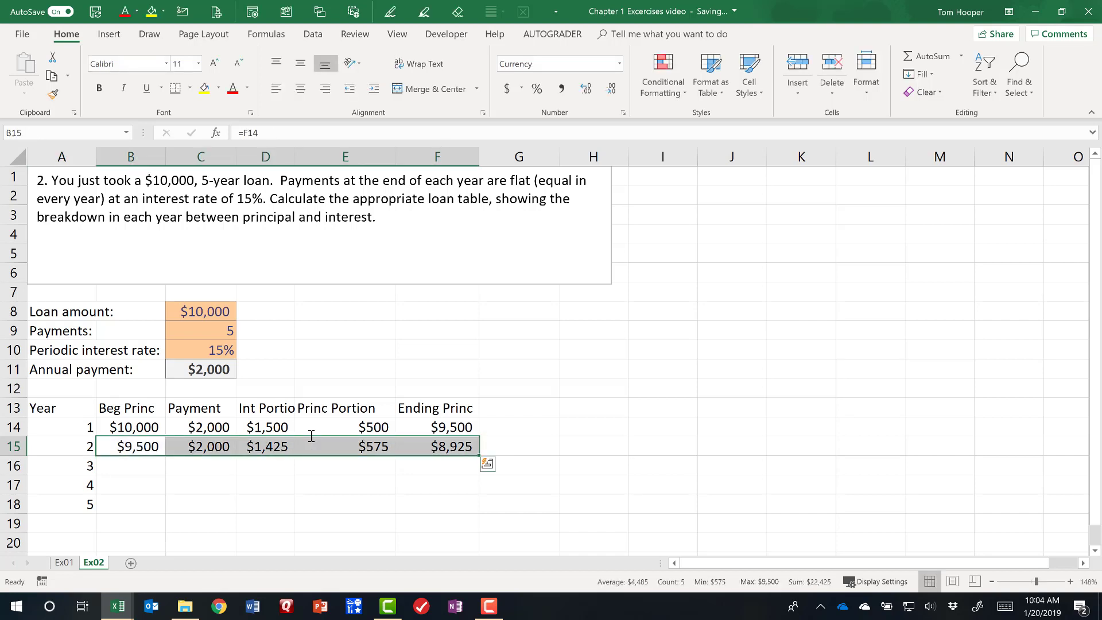
Fill row 15 down through year 5 and compare C11's 2000 payment with F18's $6,629 ending.
double_click(480, 457)
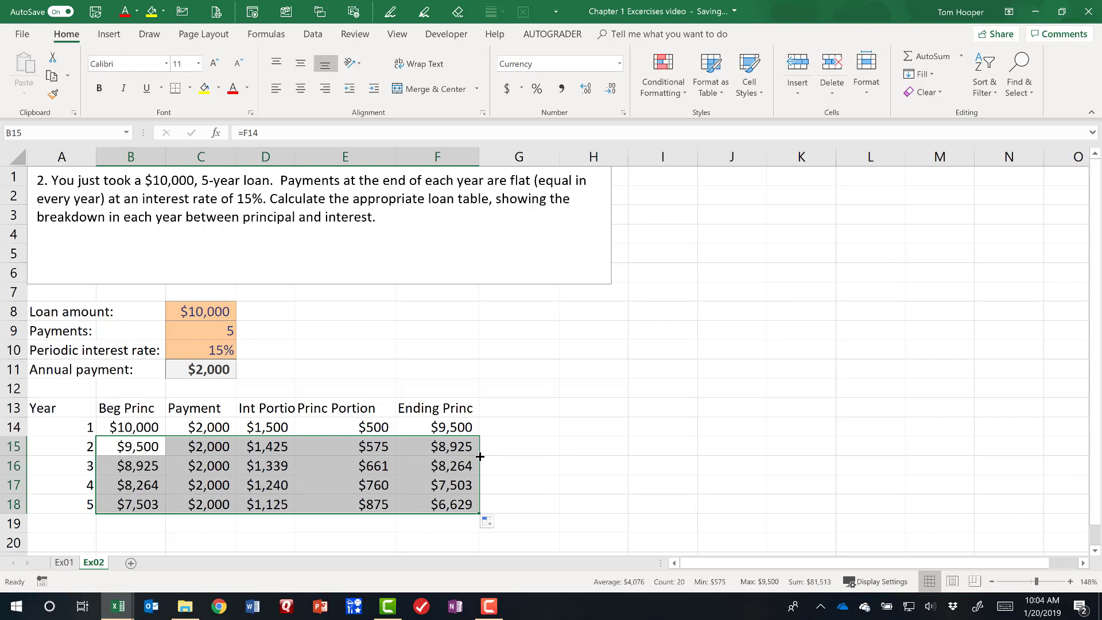
click(223, 371)
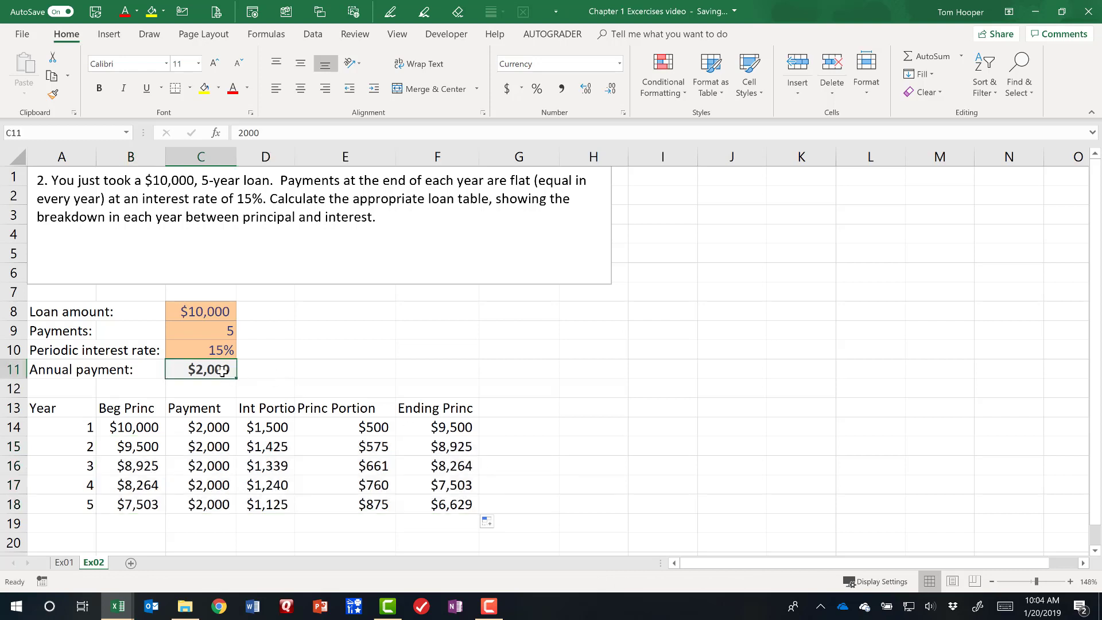
click(444, 506)
click(216, 371)
click(436, 507)
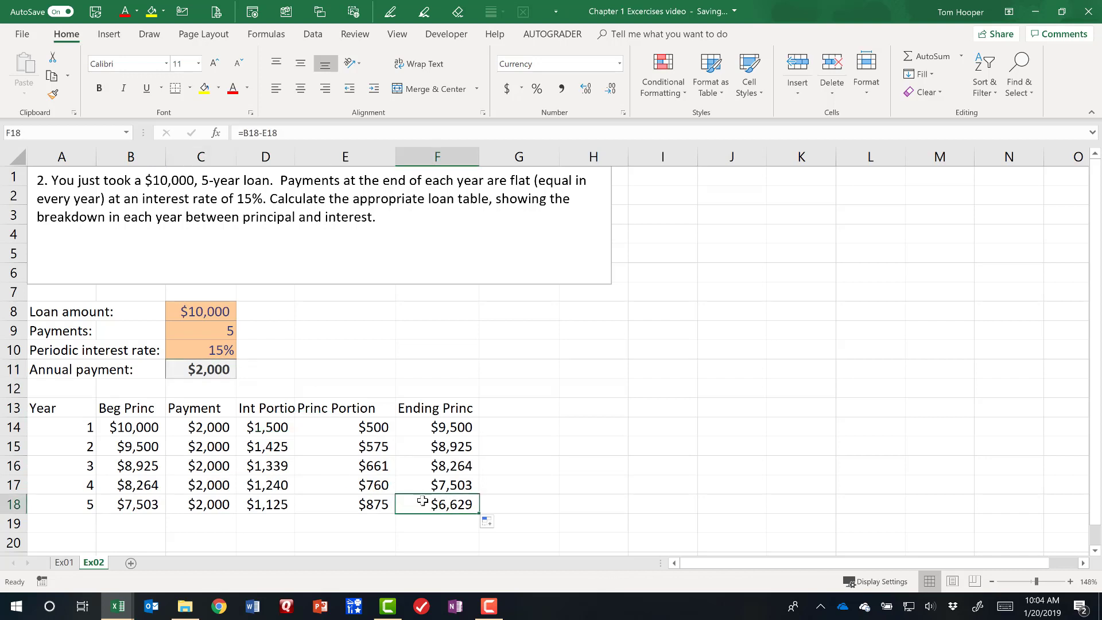
click(214, 370)
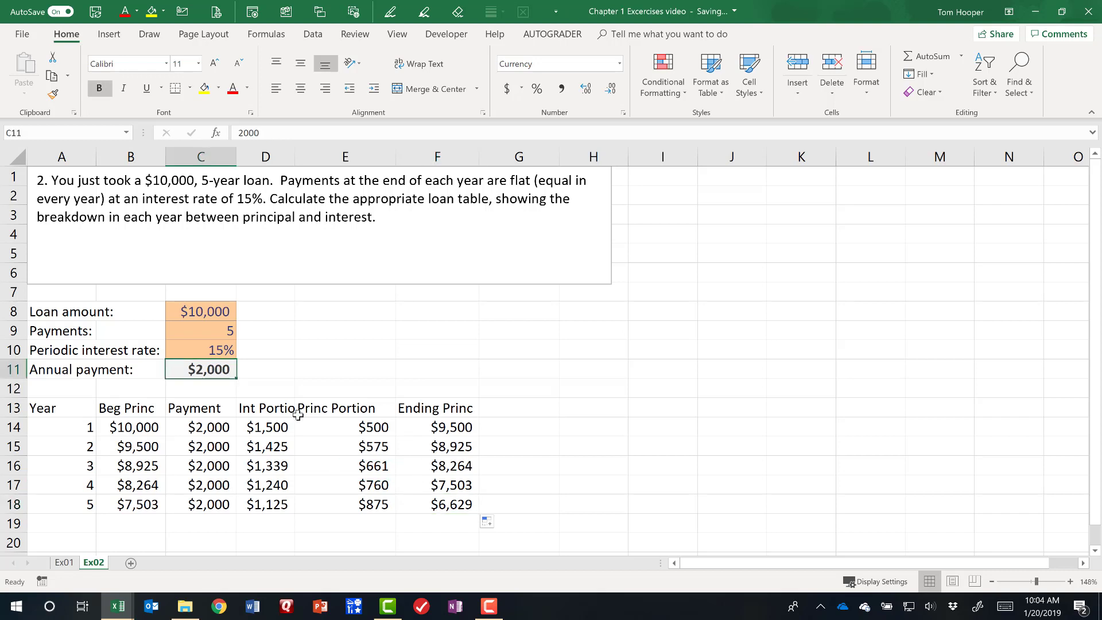
Try annual payments of 2500, 2800, 300 and 3000 in C11, leaving year 5 ending at ($114).
text(2500)
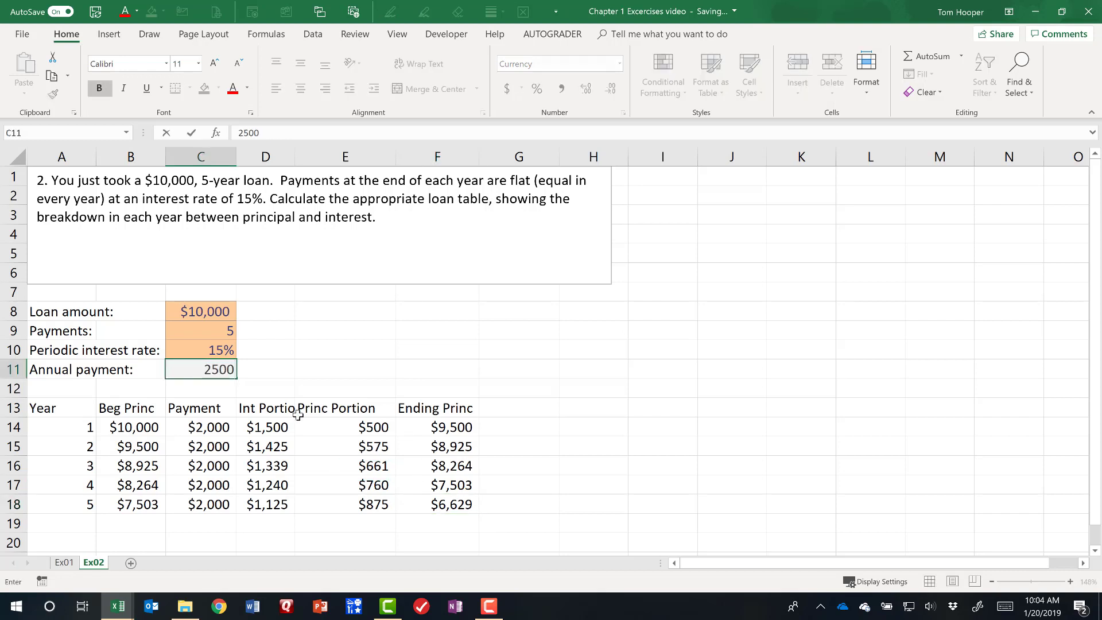
key(Tab)
key(shift+Tab)
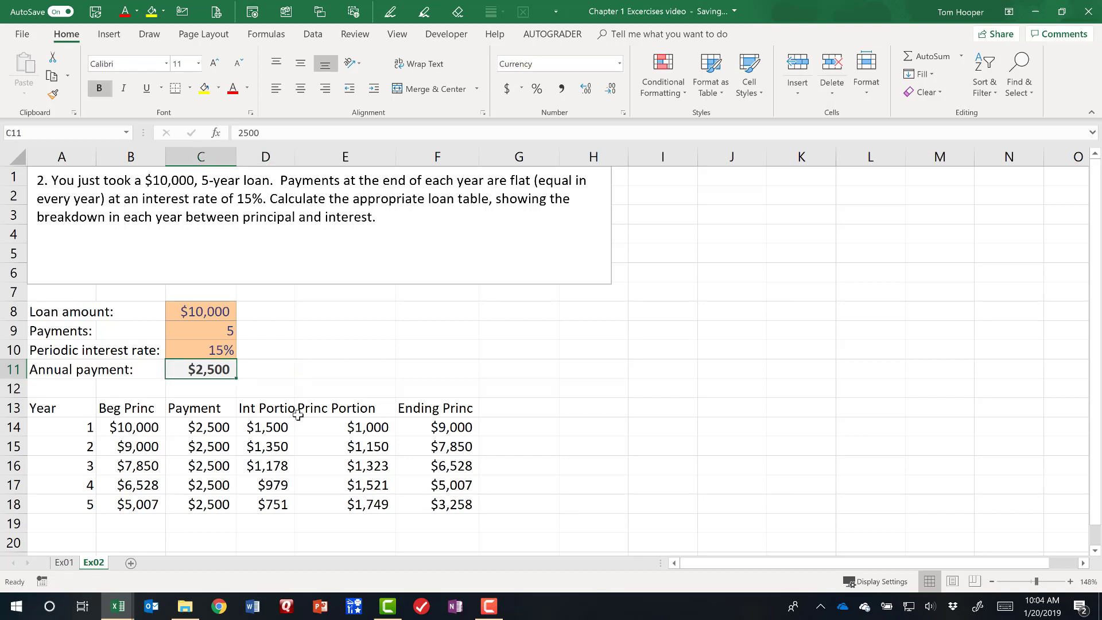
text(2800)
key(Tab)
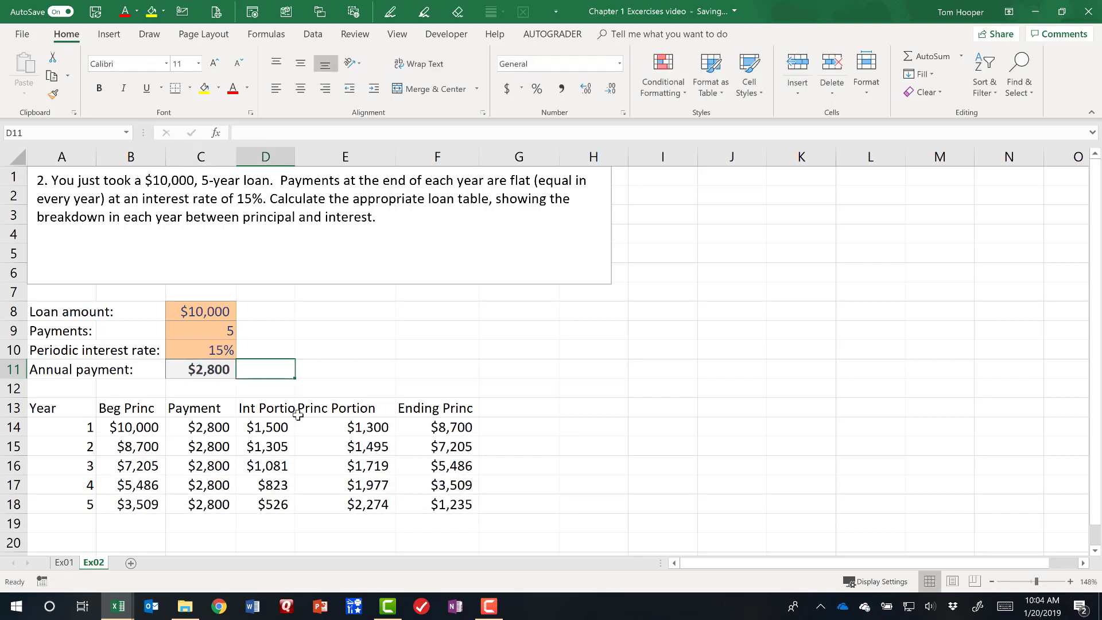
key(shift+Tab)
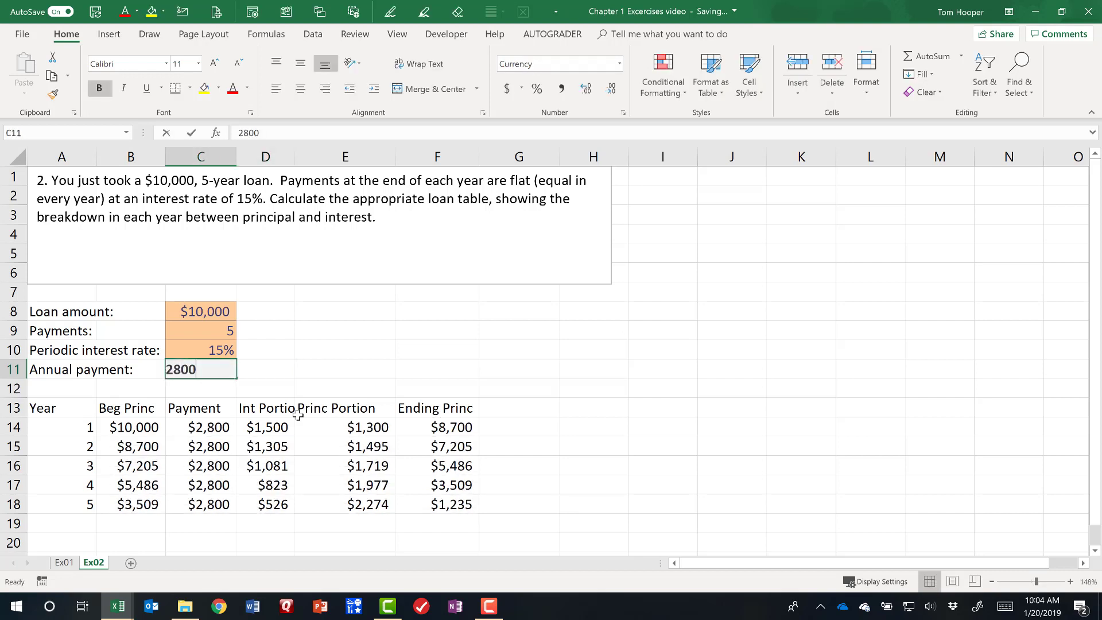
text(300)
key(Tab)
key(shift+Tab)
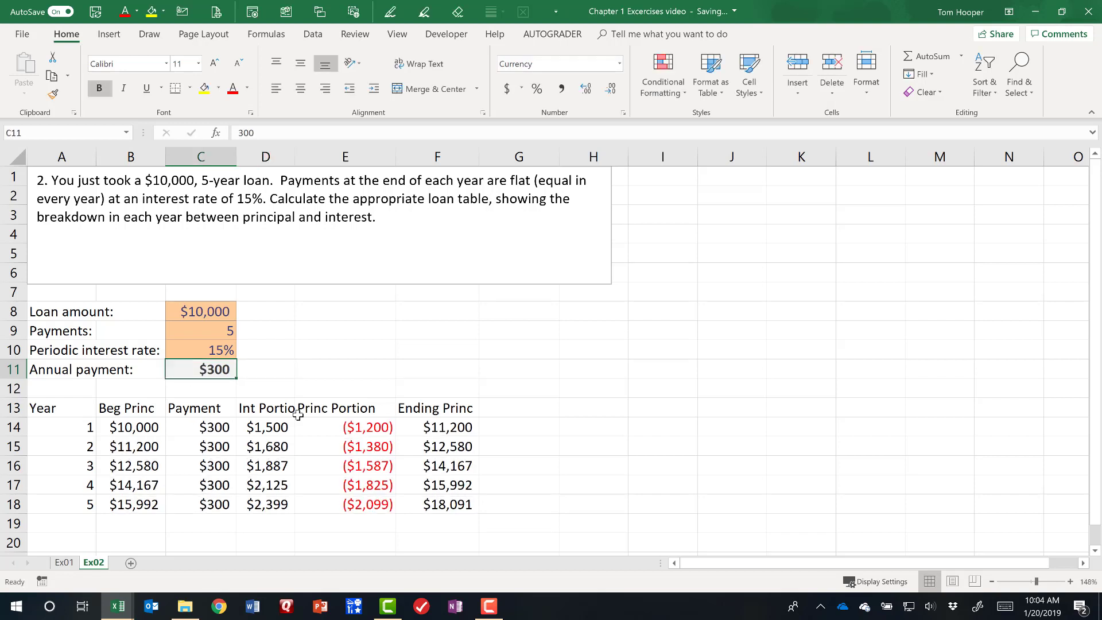
text(3000)
key(Tab)
key(Tab)
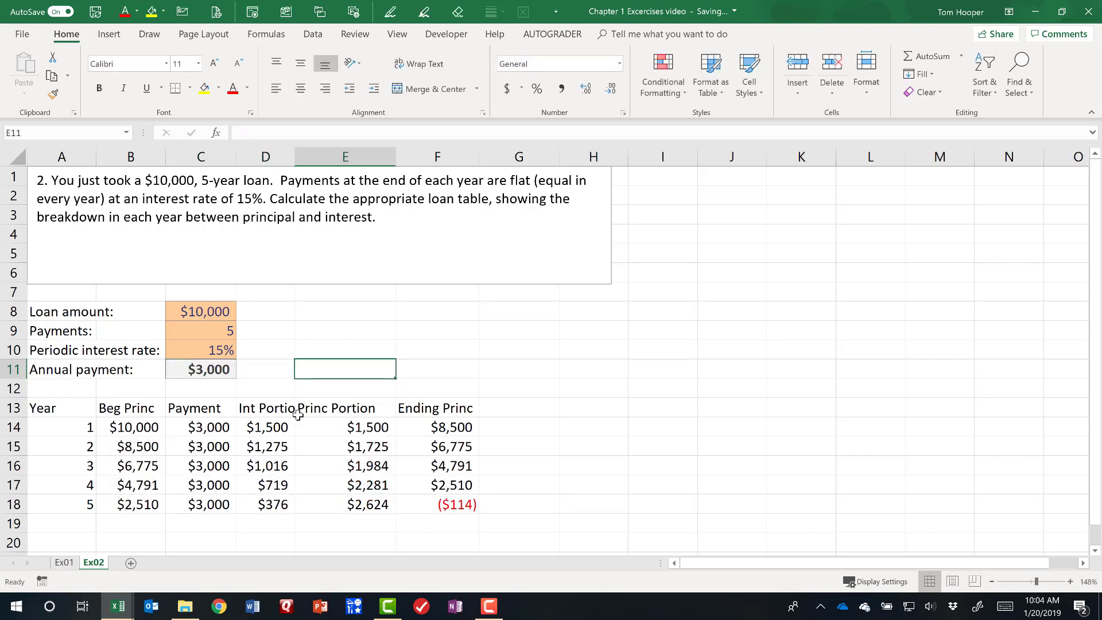
Select the year 5 ending principal in F18 as the Goal Seek target.
key(alt+a)
key(w)
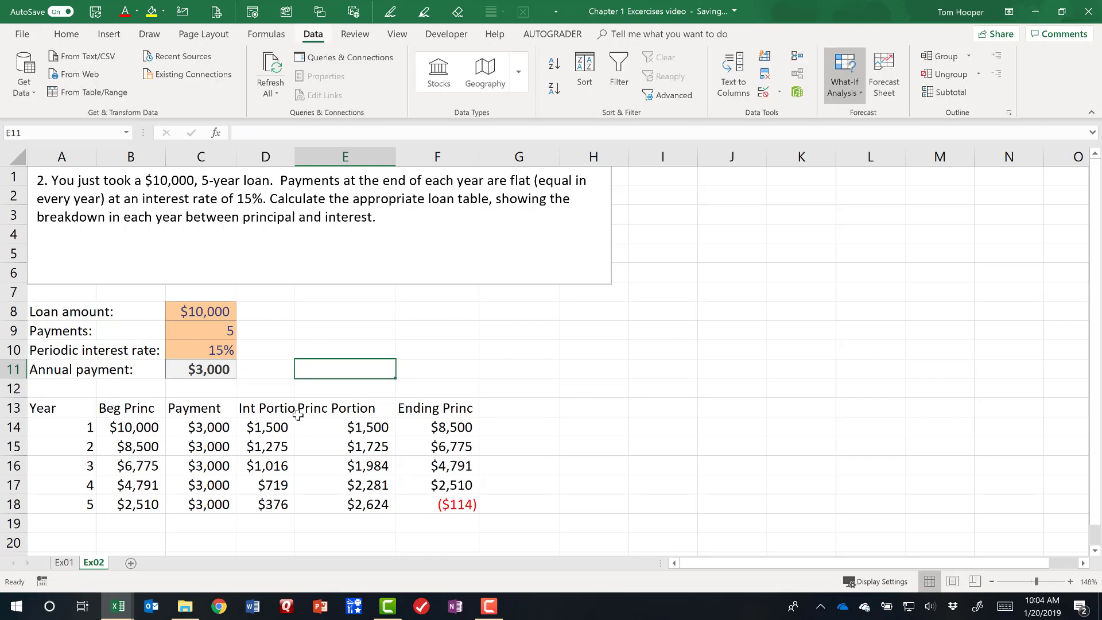
key(g)
key(Escape)
key(Down)
key(Down)
key(Down)
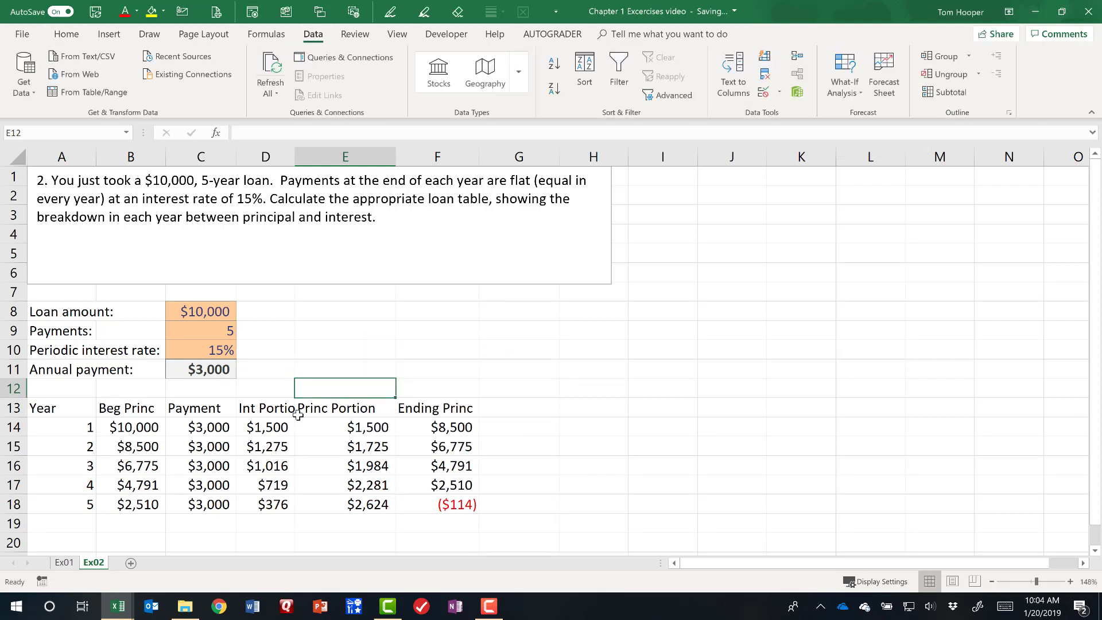
key(ctrl+Down)
key(Right)
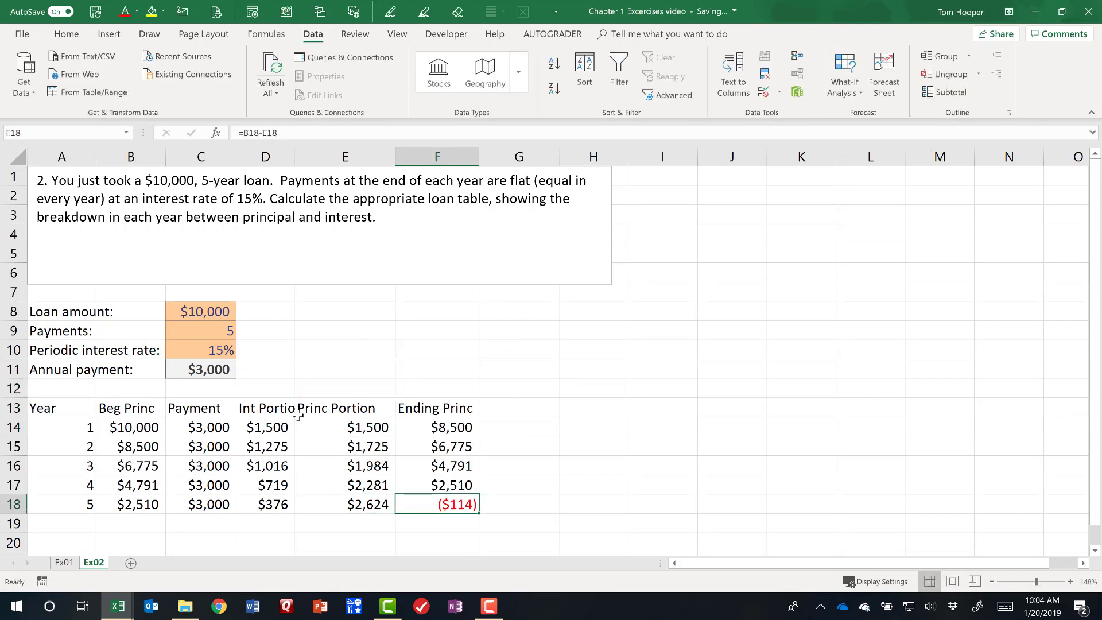
Goal Seek F18 to 0 by changing C11 and accept the solution.
key(alt+a)
key(w)
key(g)
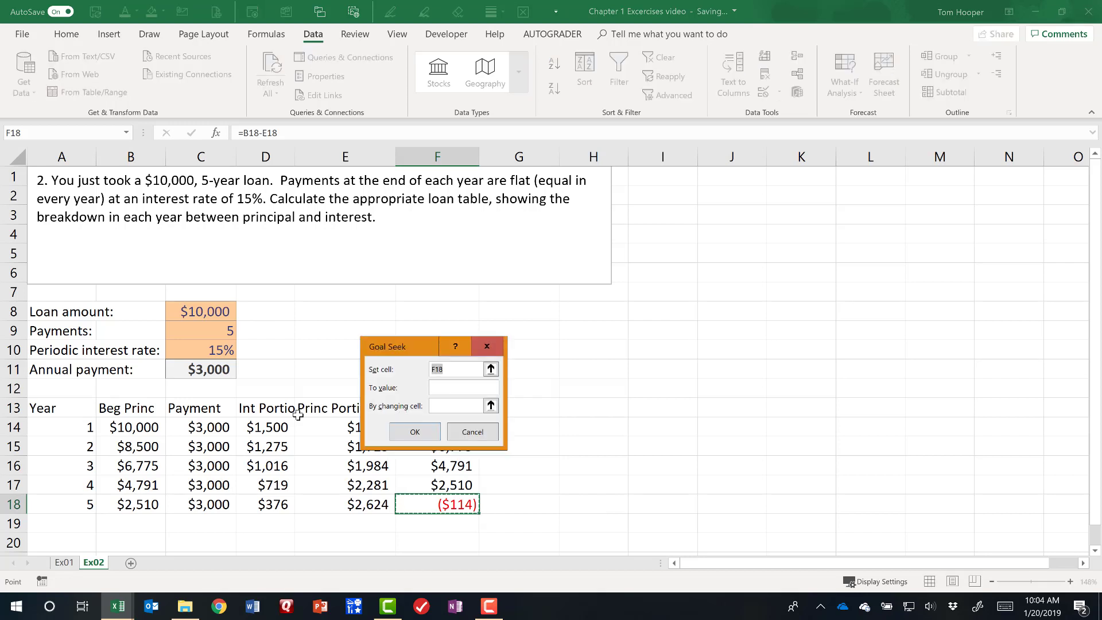
key(Tab)
text(0)
key(Tab)
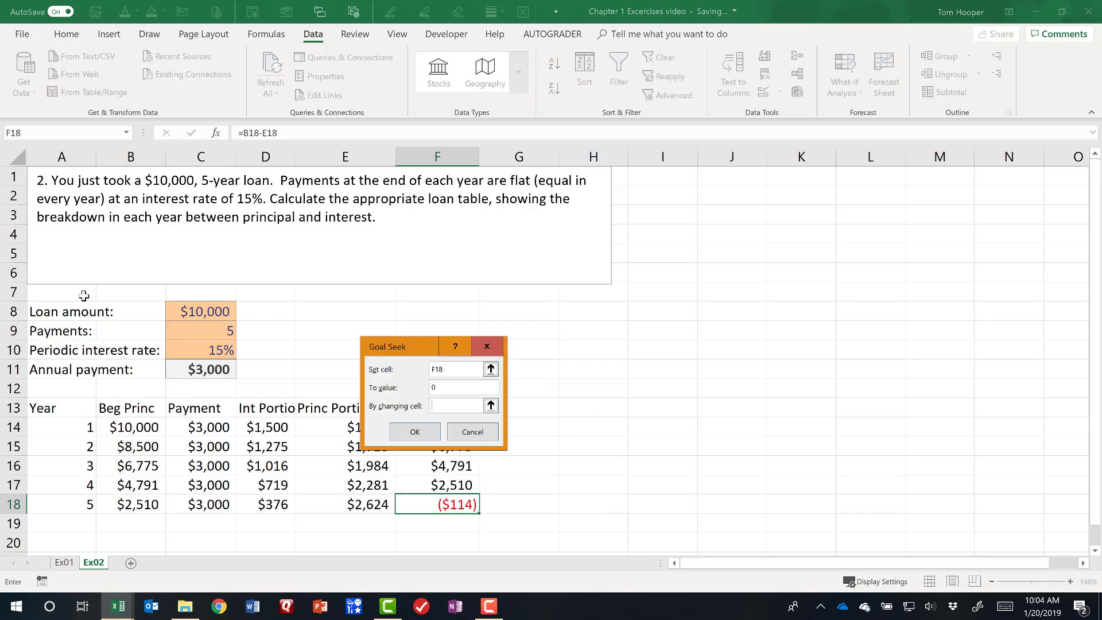
click(190, 370)
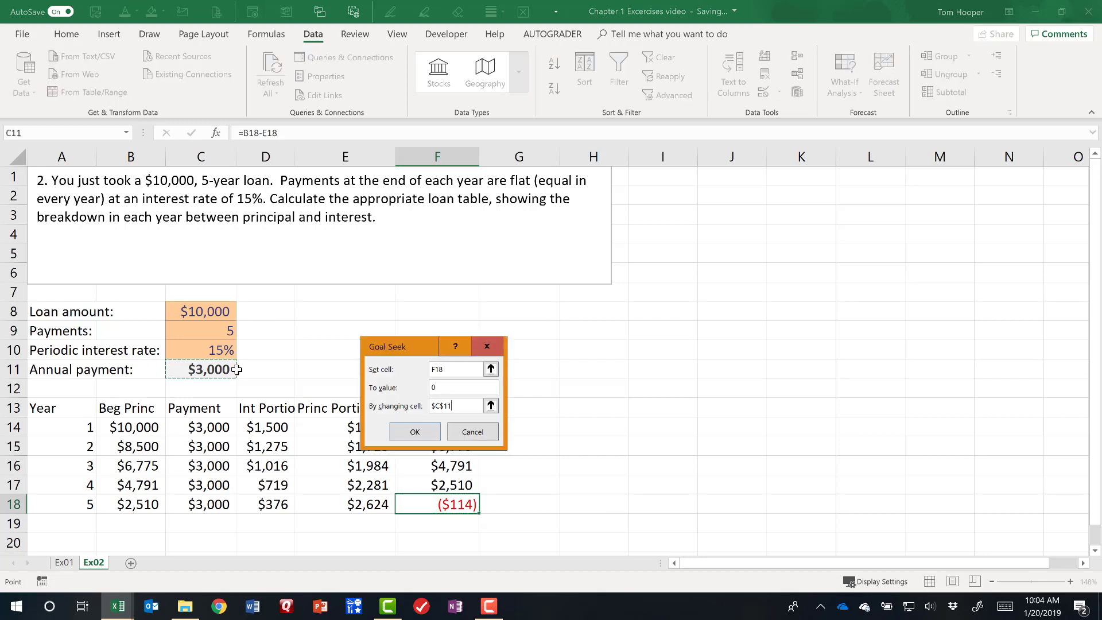
click(421, 436)
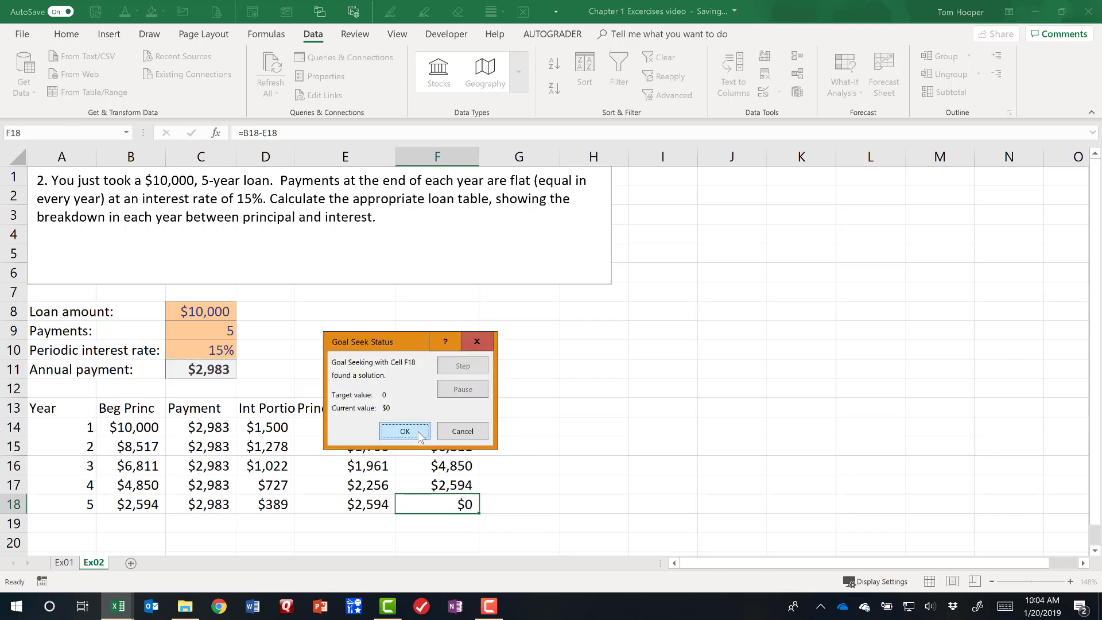
click(405, 431)
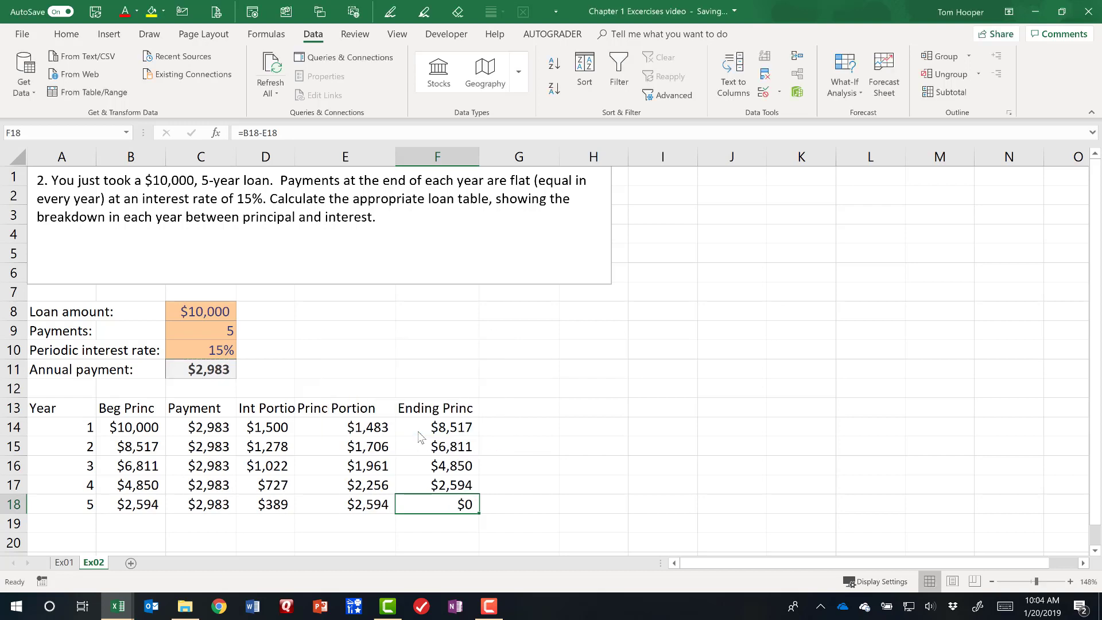
Show C11's payment to two decimals as $2,983.16, then begin =pmt( in D11.
click(194, 371)
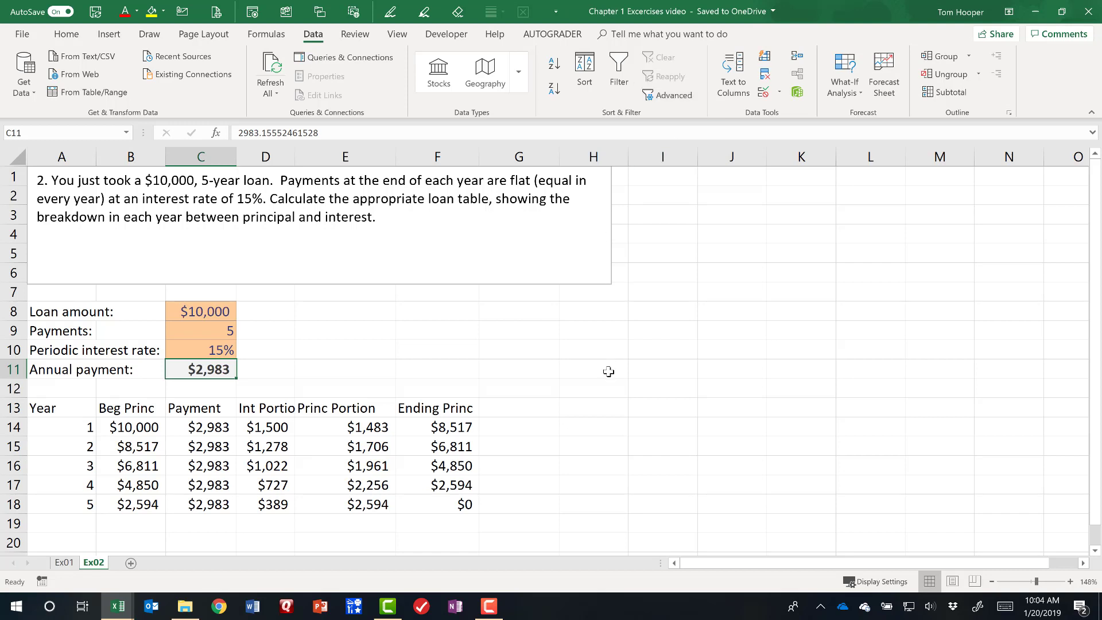
key(alt+h)
key(0)
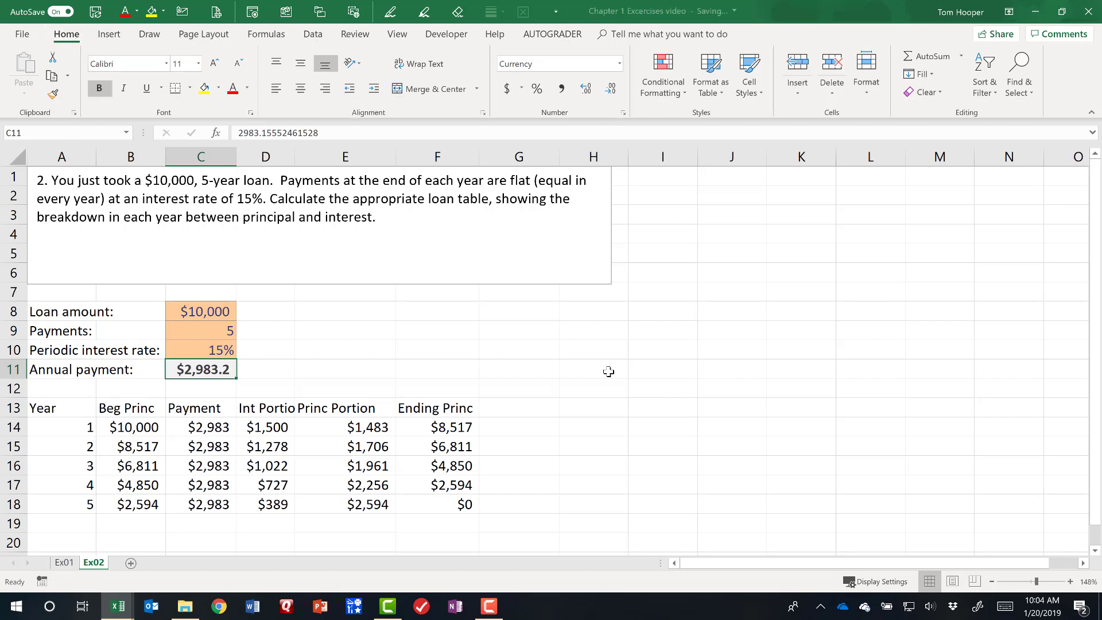
key(alt+h)
key(0)
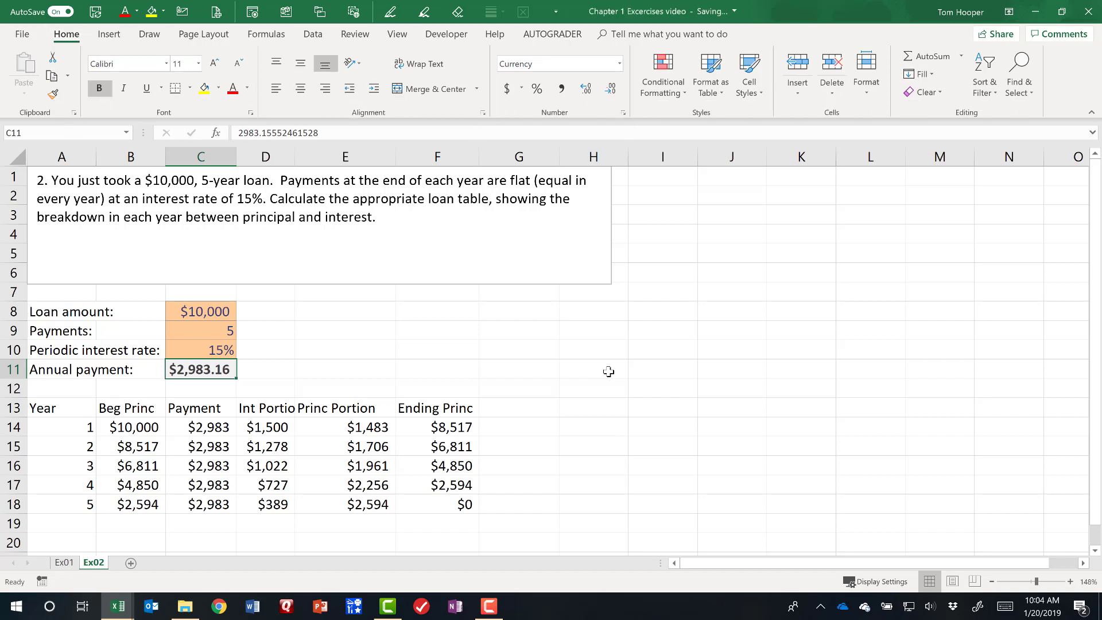
key(Right)
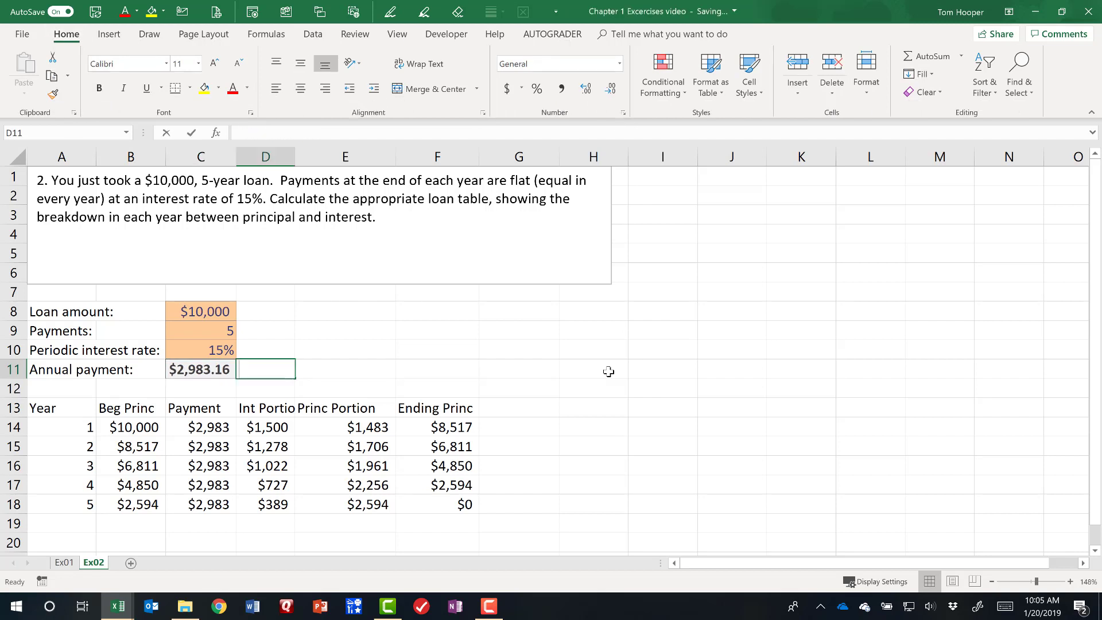
text(=pmt()
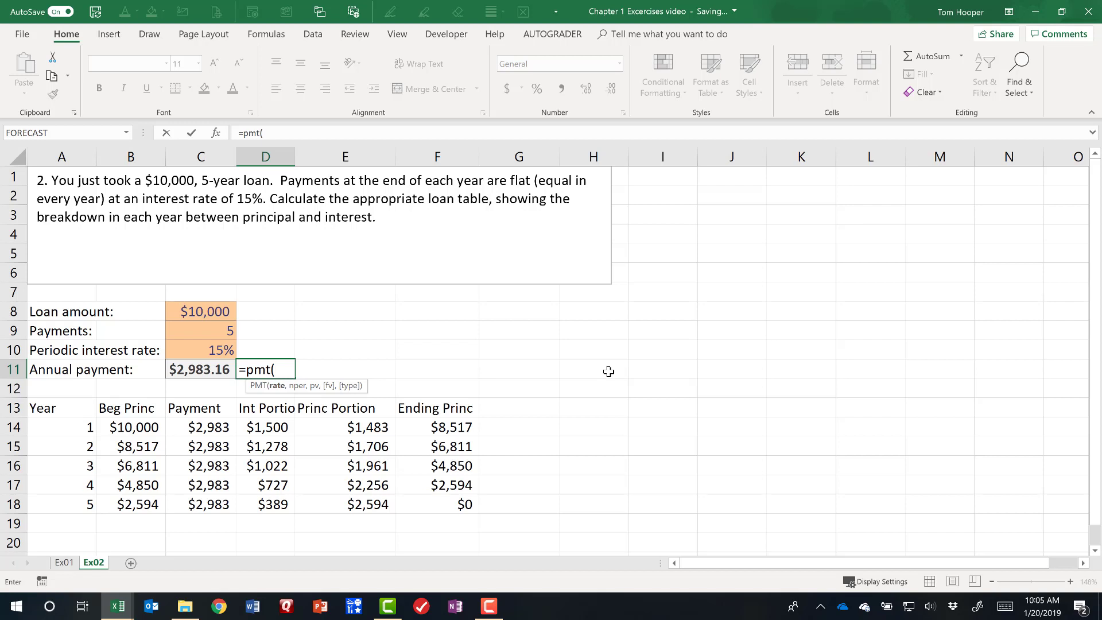
Complete D11 as =PMT(C10,C9,C8,0,0), returning ($2,983.16).
key(Left)
key(Up)
text(,)
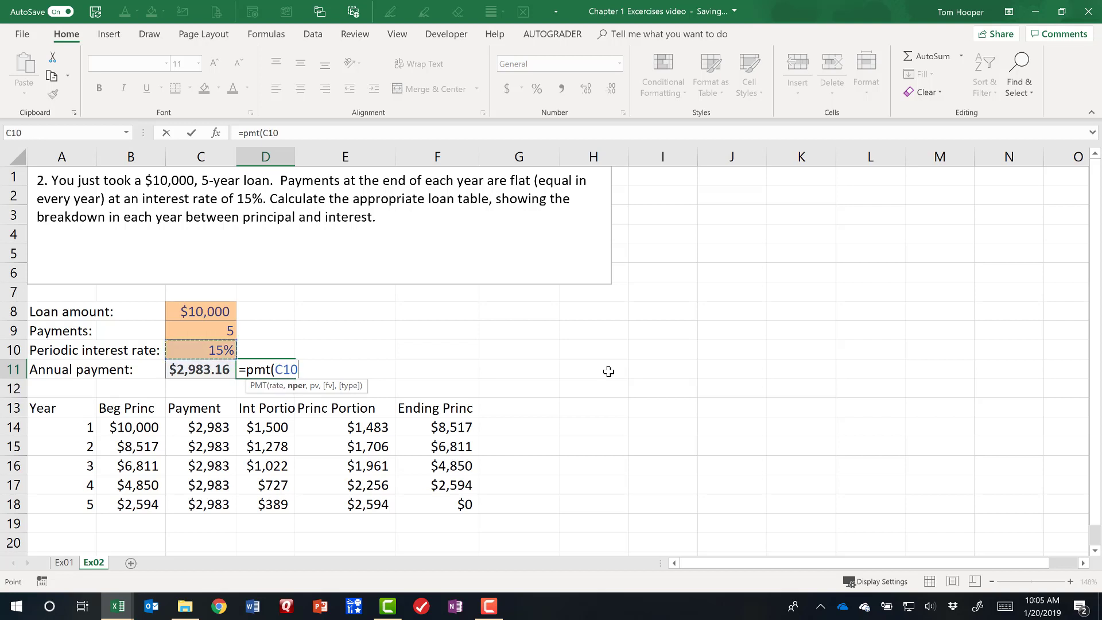
key(Left)
key(Up)
key(Up)
text(,)
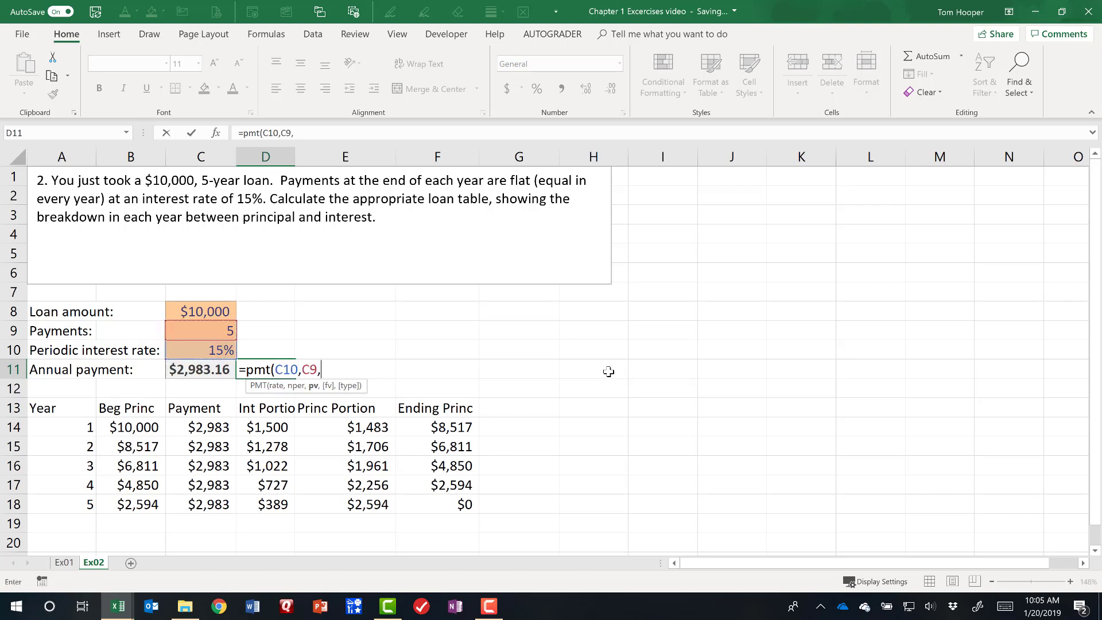
key(Left)
key(Up)
key(Up)
key(Up)
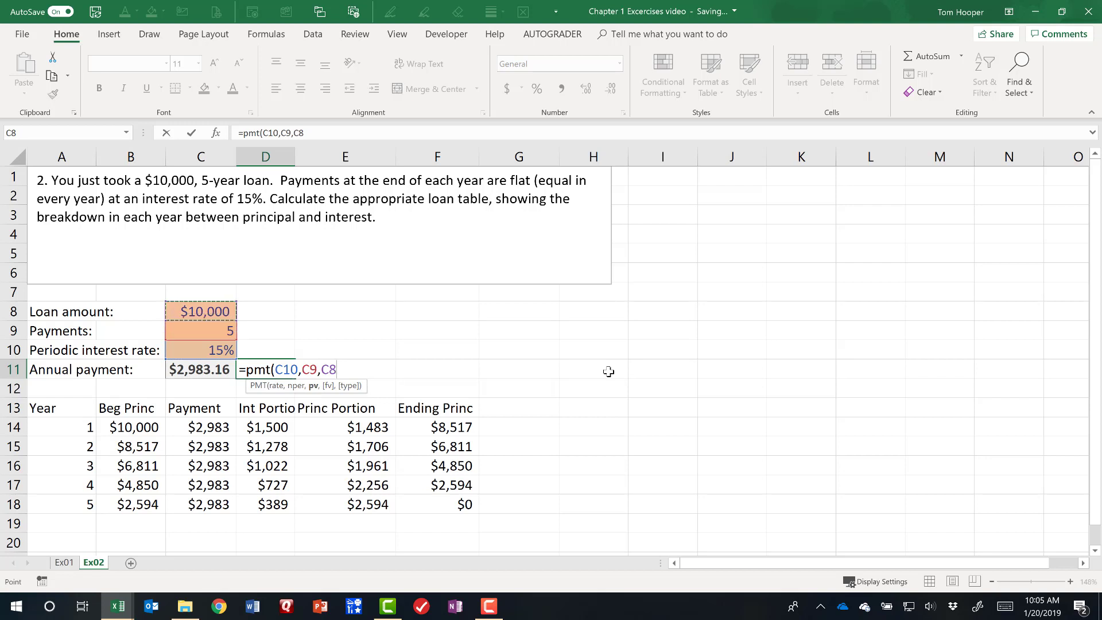
text(,)
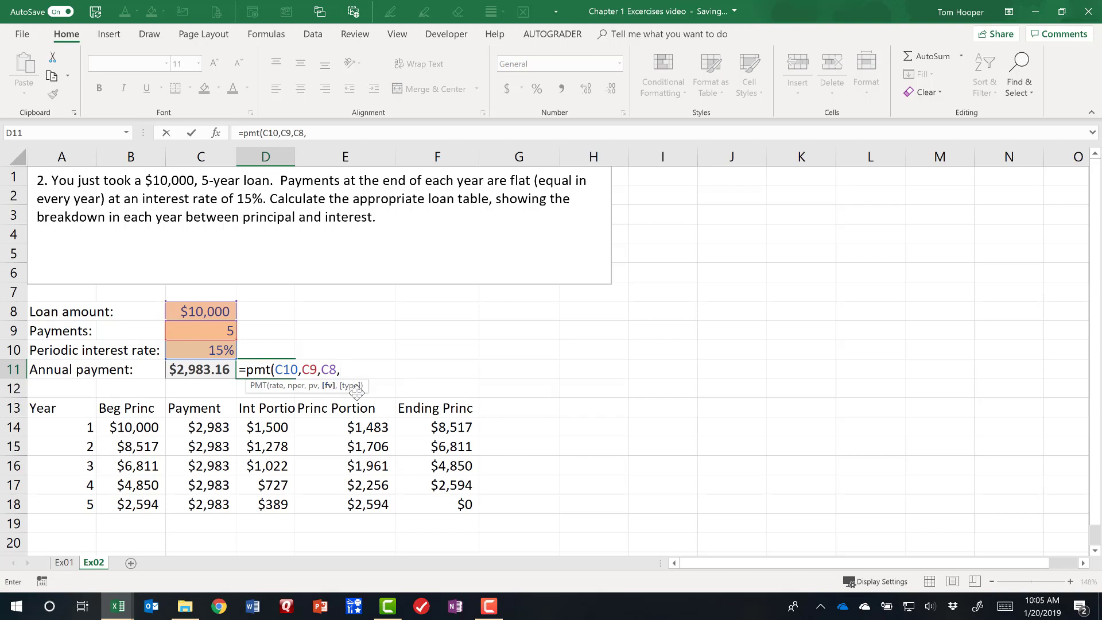
text(0))
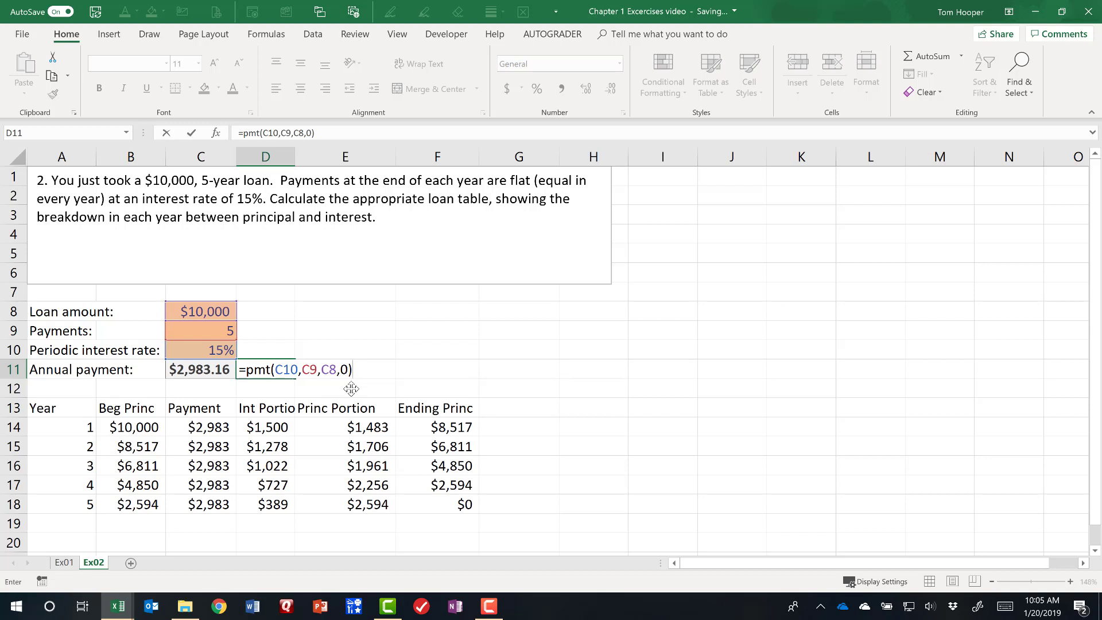
key(BackSpace)
text(,0)
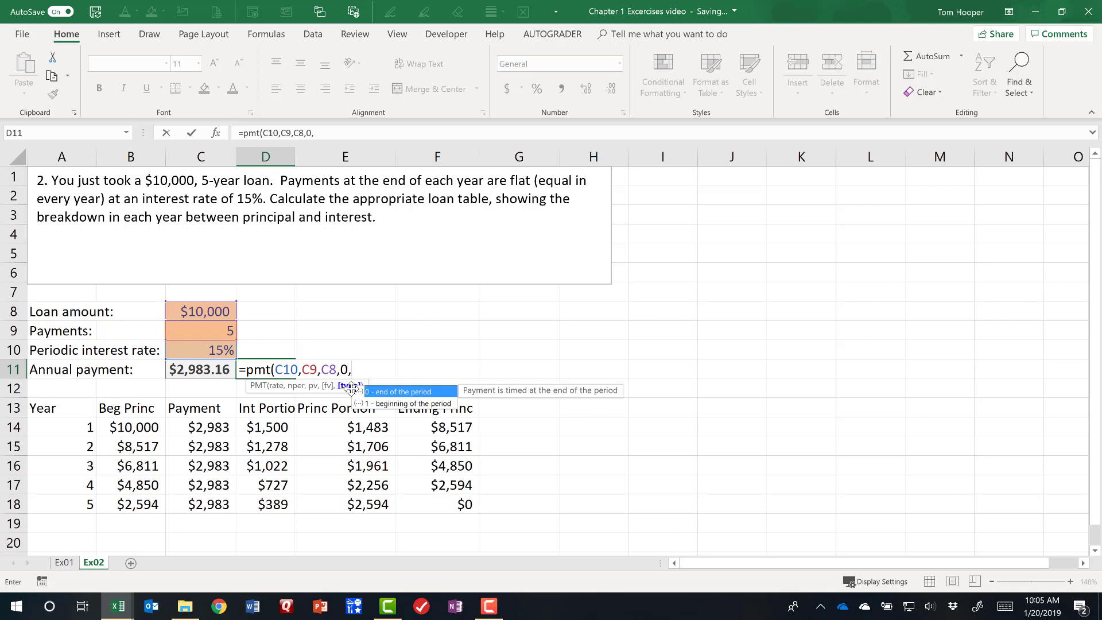
text())
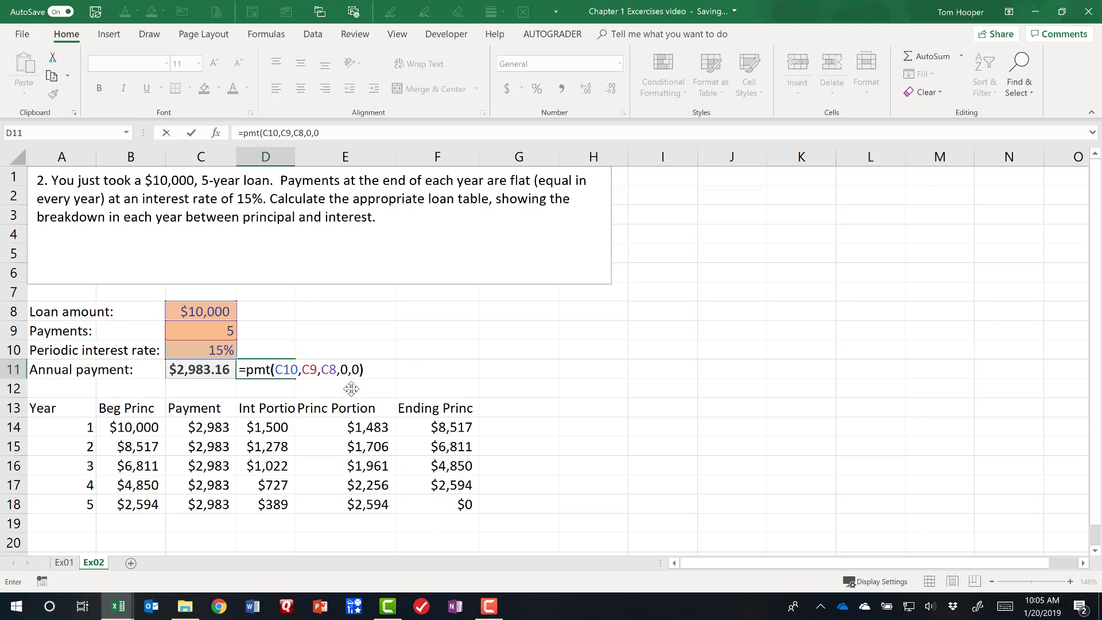
key(Return)
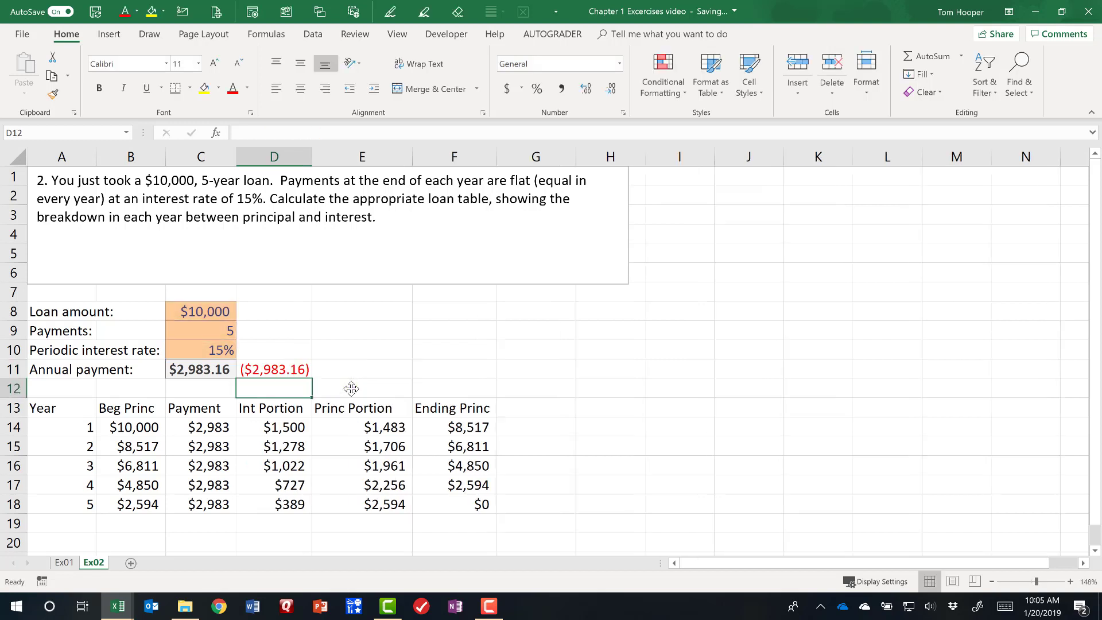
Edit D11 to =PMT(C10,C9,-C8), negating C8 and dropping the zero arguments, giving positive $2,983.16.
key(Up)
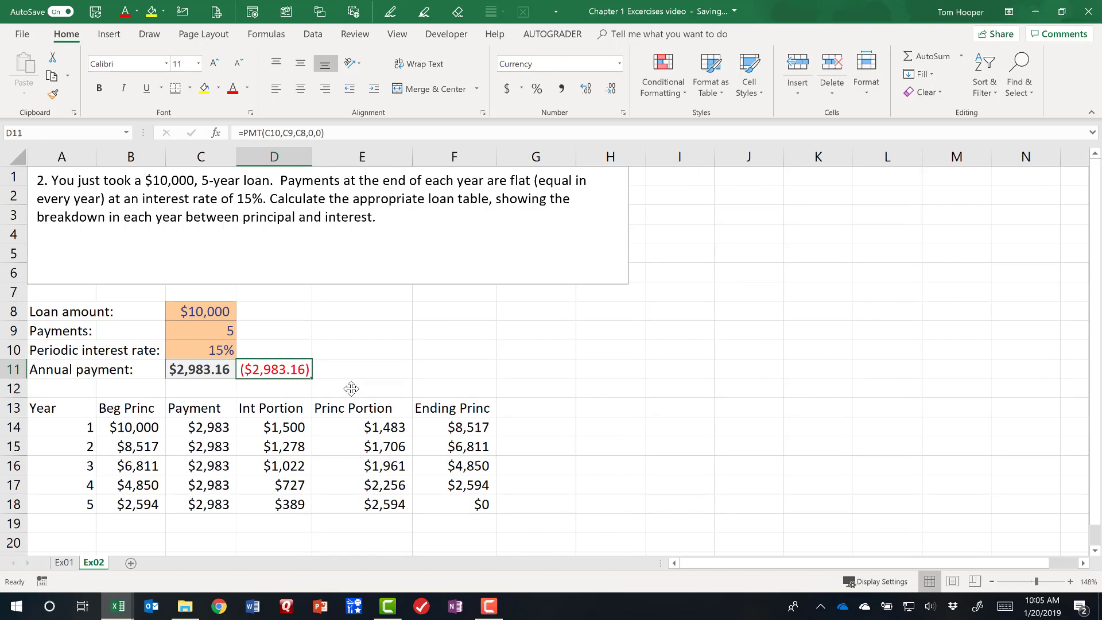
key(F2)
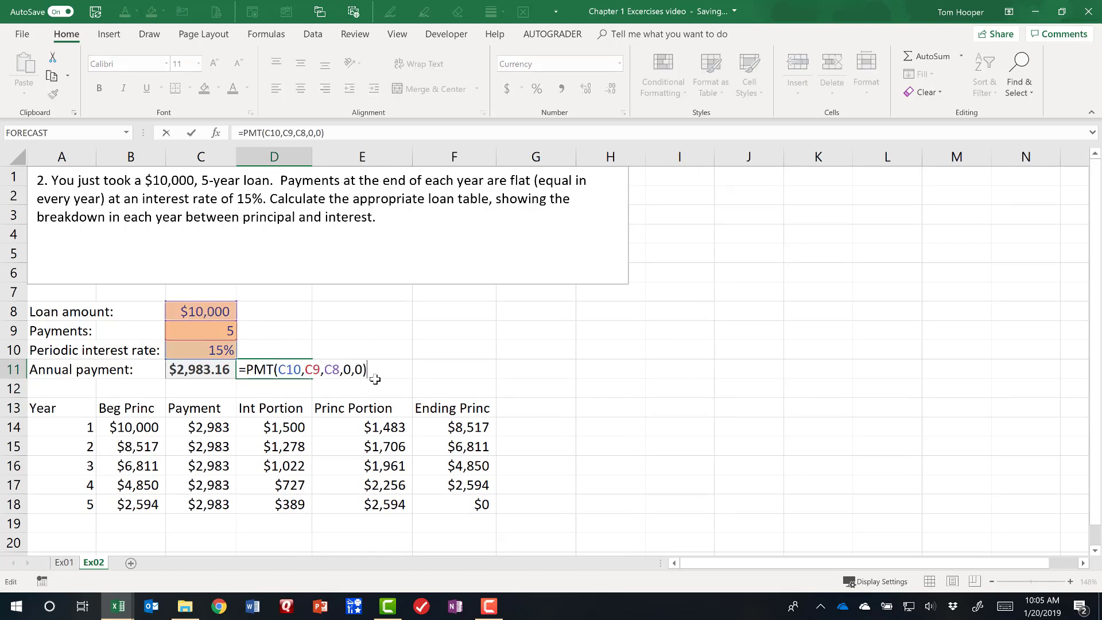
click(326, 369)
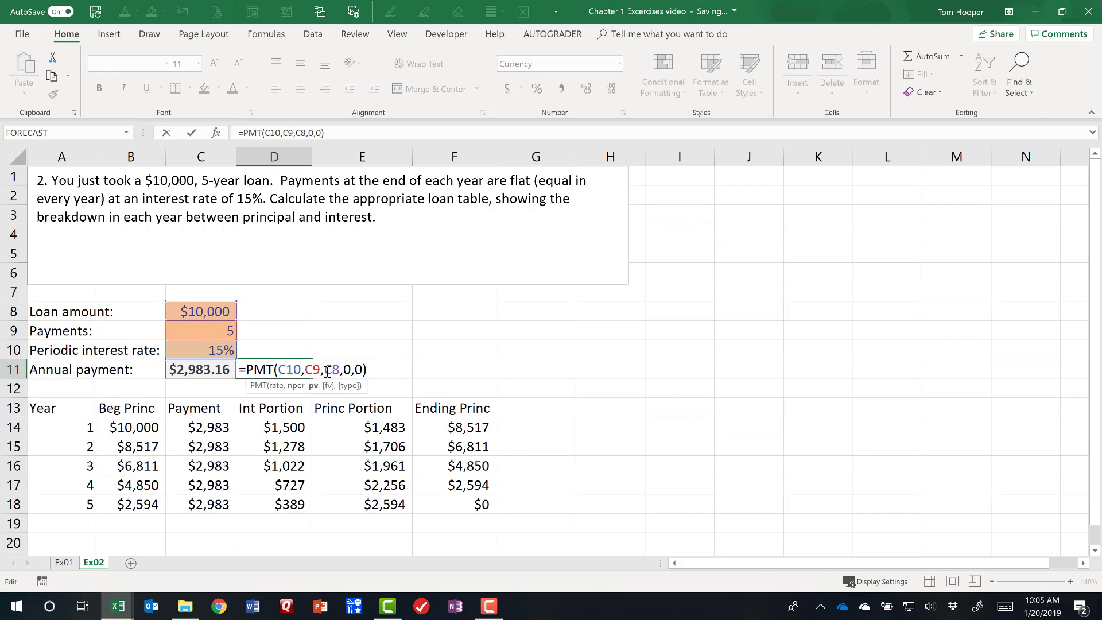
text(-)
key(ctrl+Return)
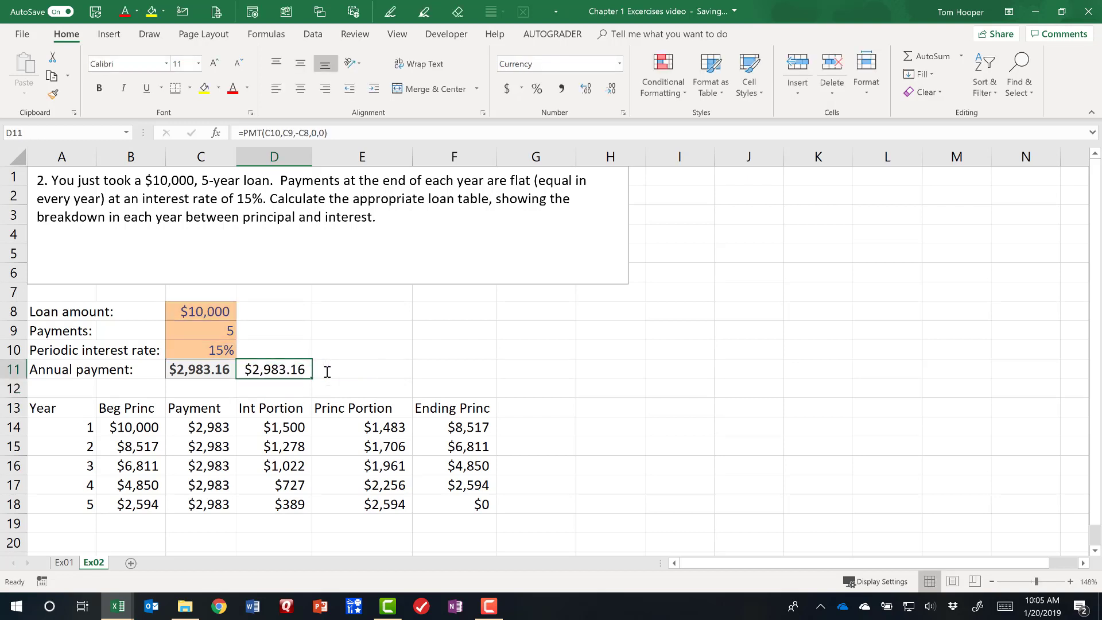
key(F2)
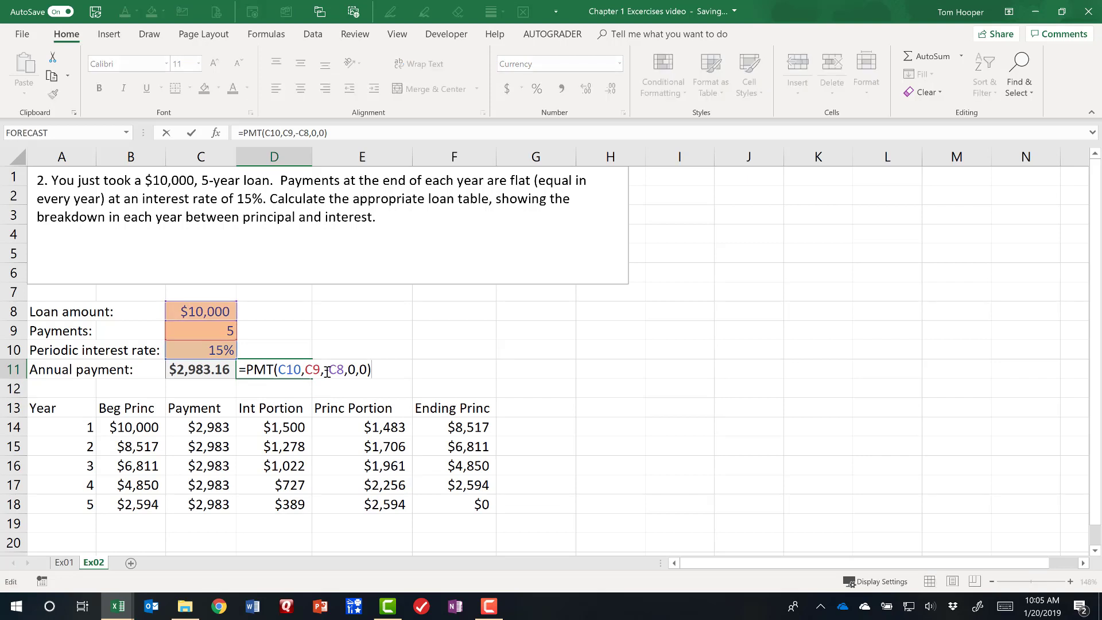
key(Left)
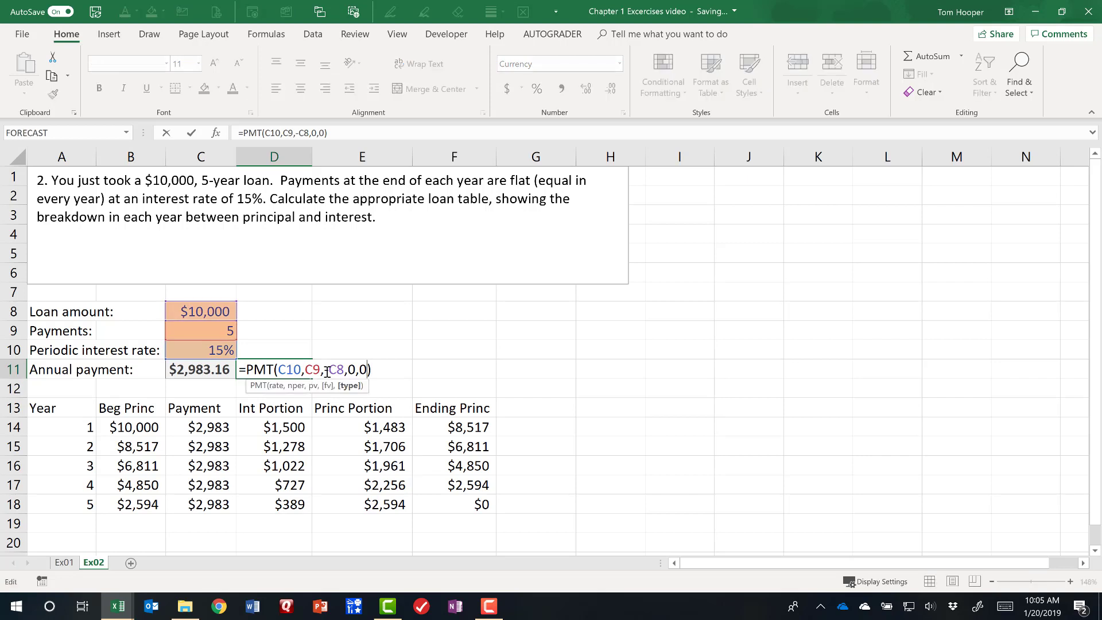
key(BackSpace)
key(BackSpace)
key(BackSpace)
key(BackSpace)
key(BackSpace)
text(8)
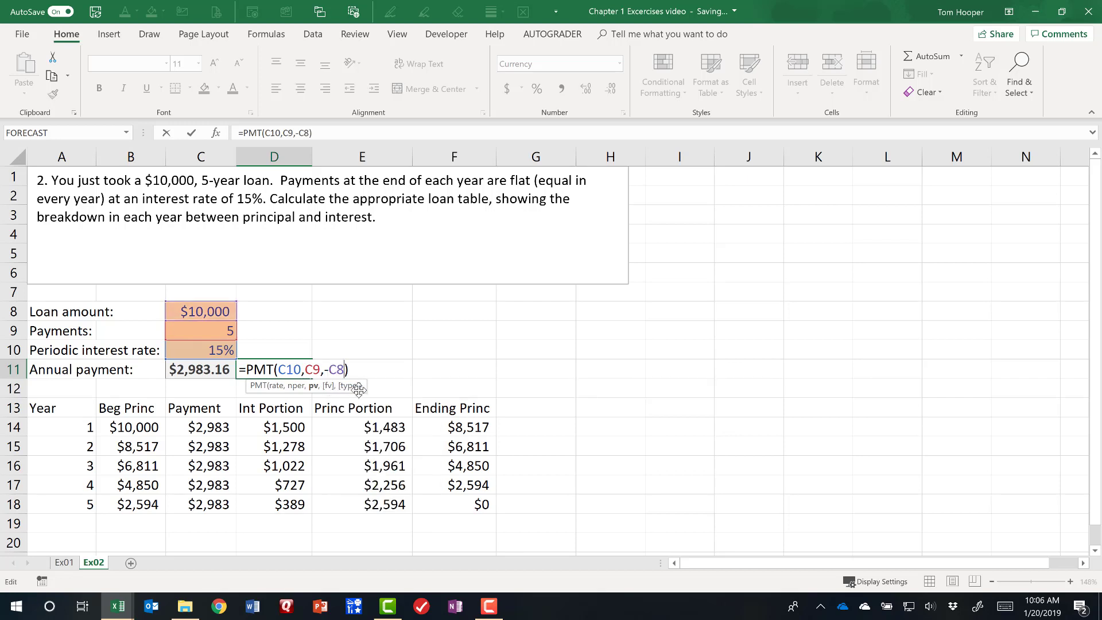
key(Return)
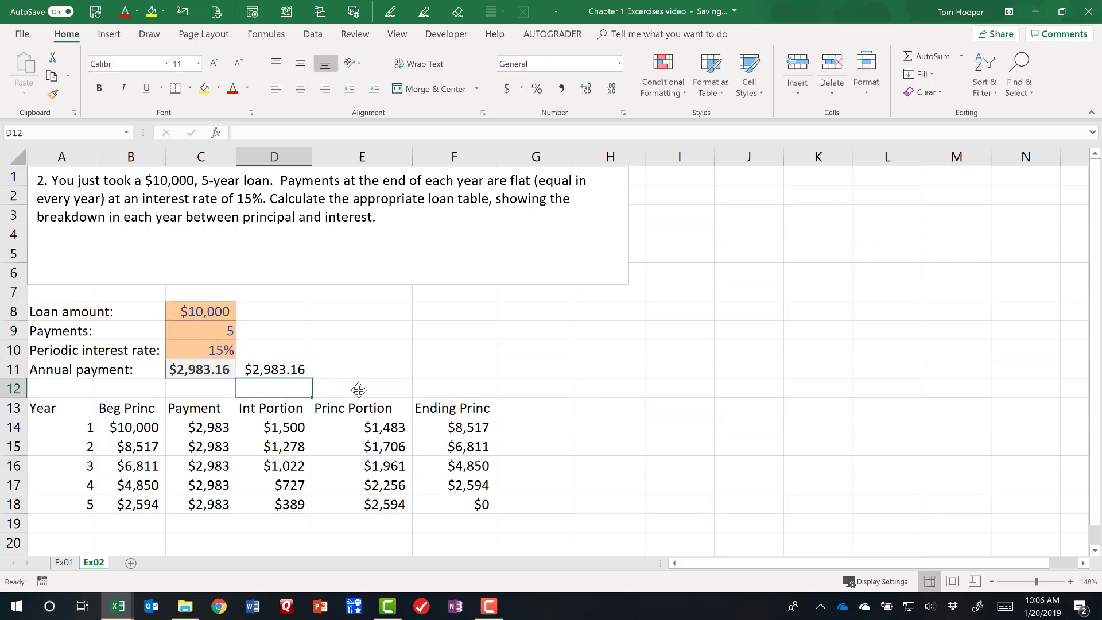
key(Up)
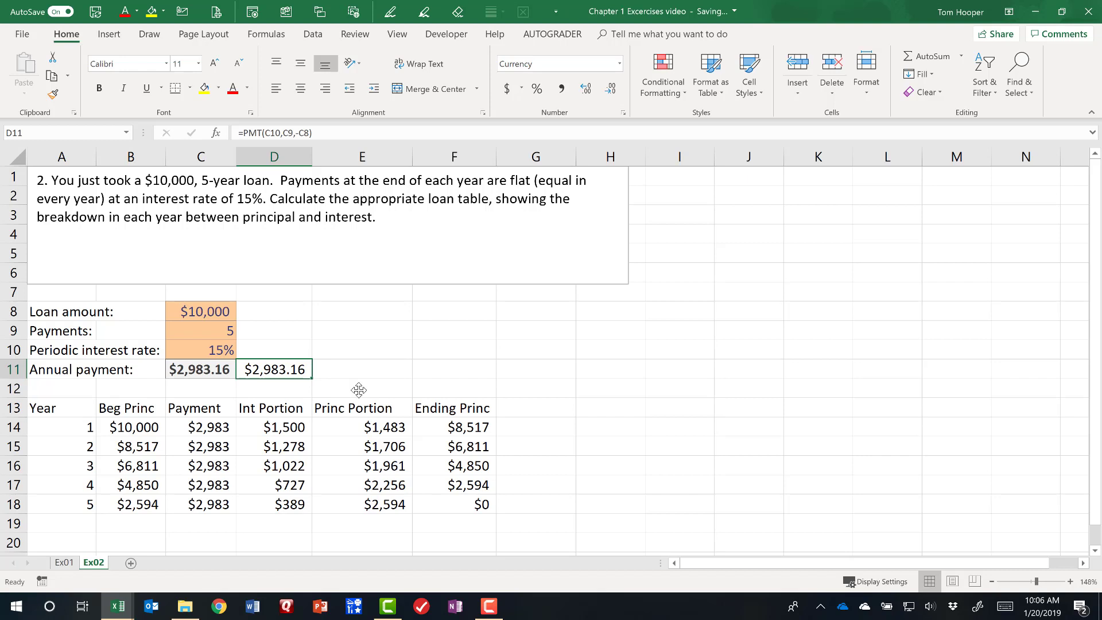
Check C11's typed payment and C14's formula referencing C11, then return to D11.
key(Left)
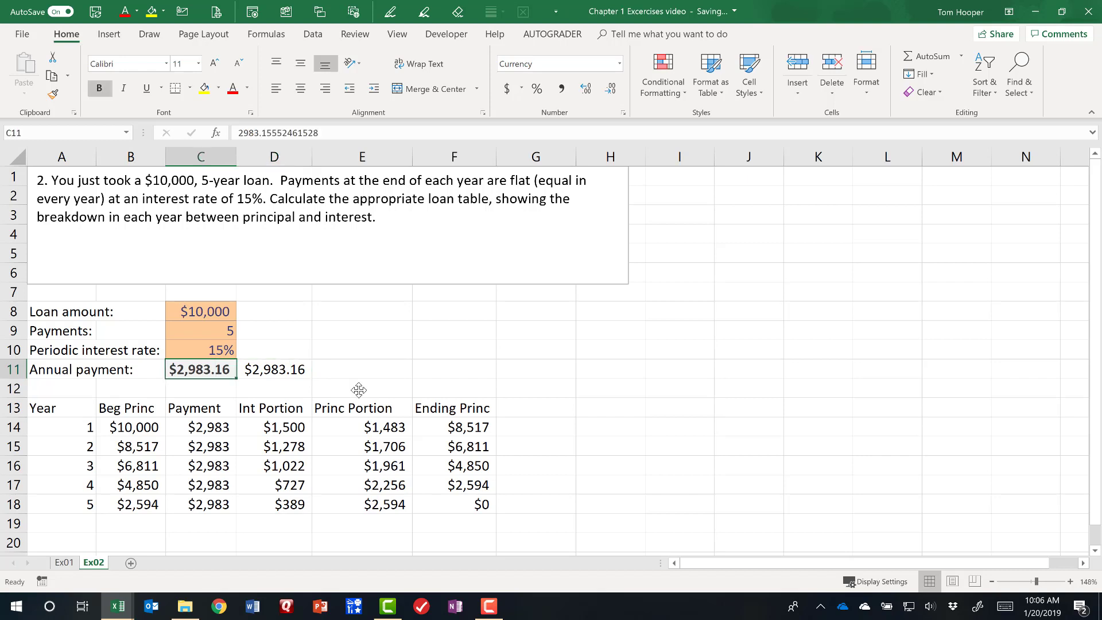
key(Down)
key(Down)
key(Down)
key(Down)
key(Right)
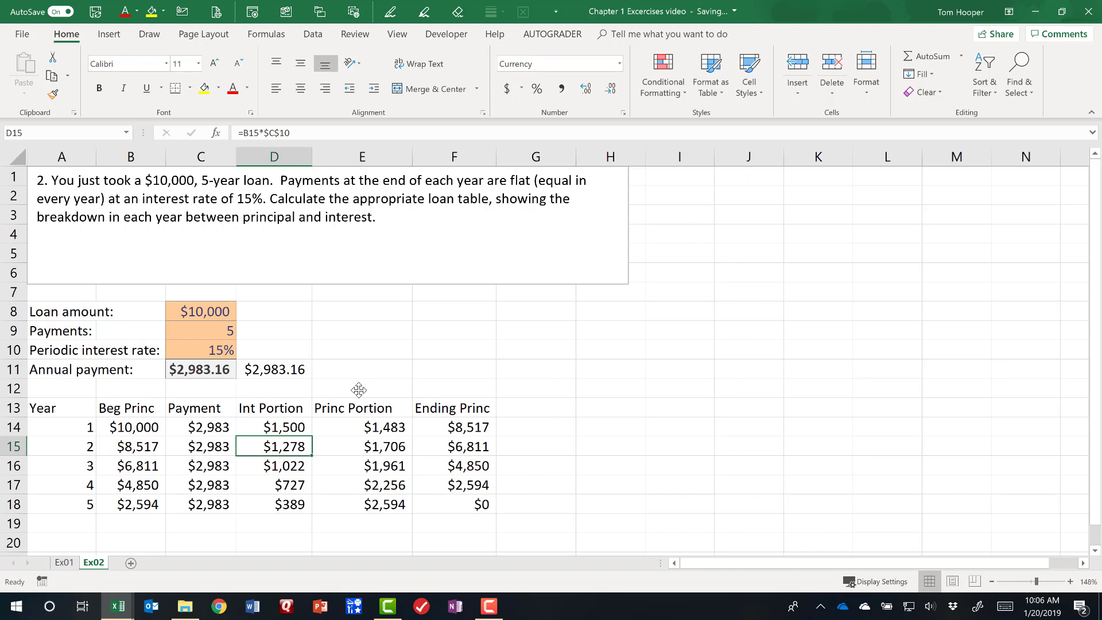
key(Up)
key(Left)
key(F2)
key(Escape)
key(Up)
key(Up)
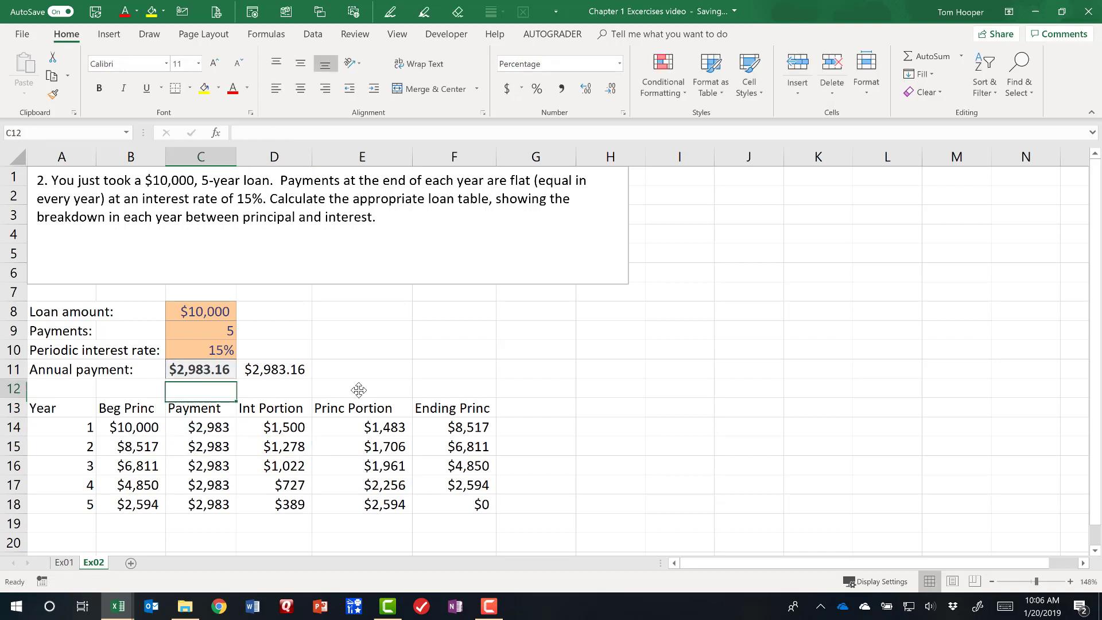
key(Up)
key(Right)
key(Up)
key(Down)
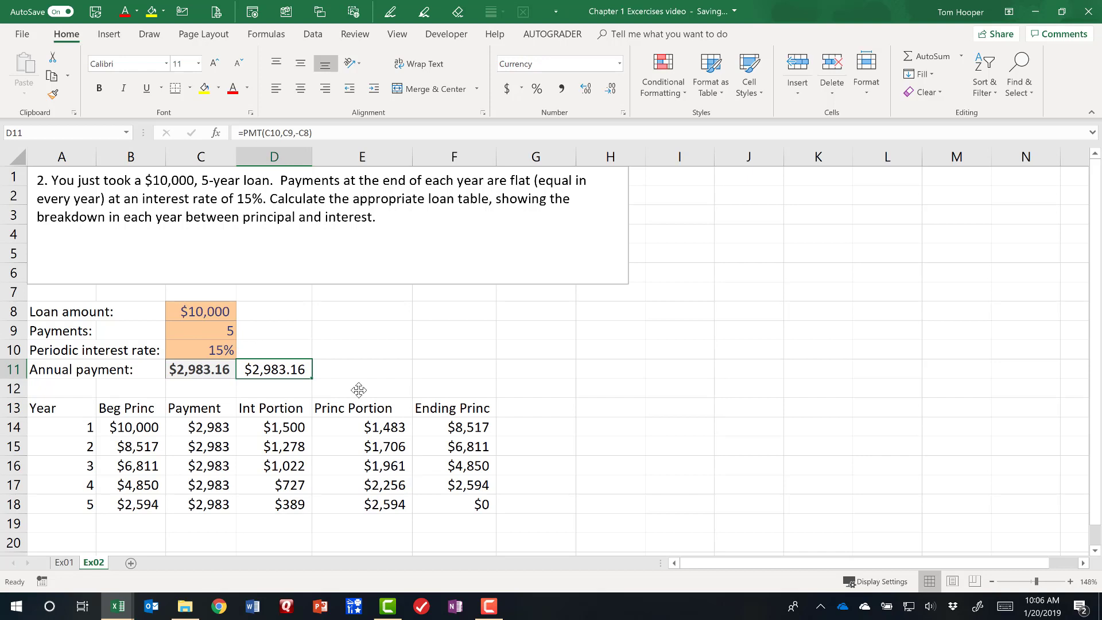
Cut D11's PMT formula and paste it into C11, producing #REF! errors in the table.
key(ctrl+x)
key(Left)
key(ctrl+v)
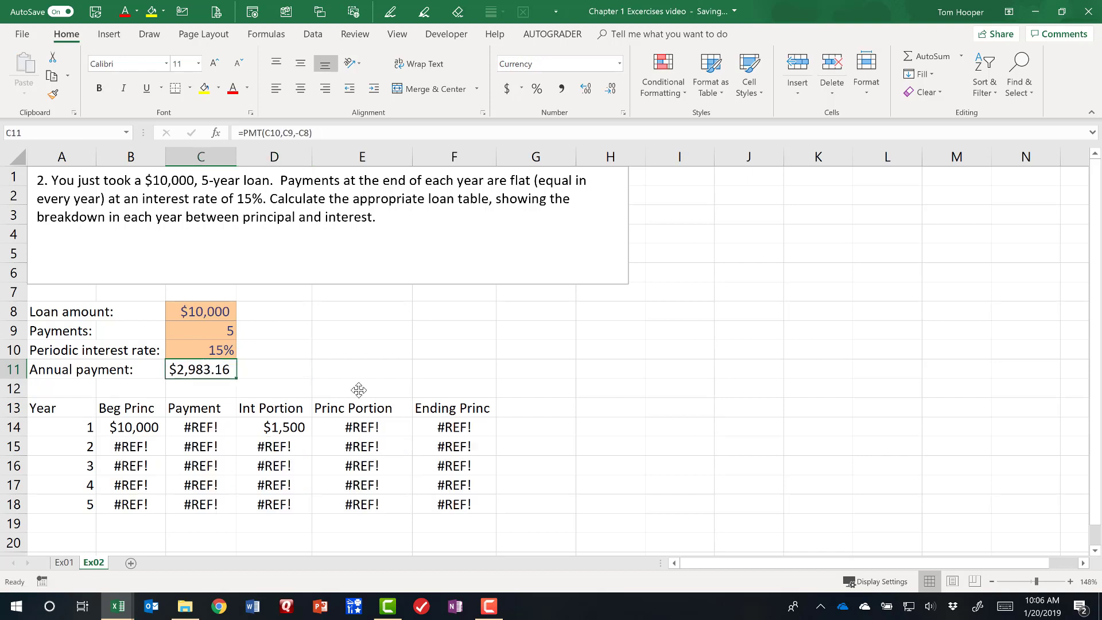
click(202, 435)
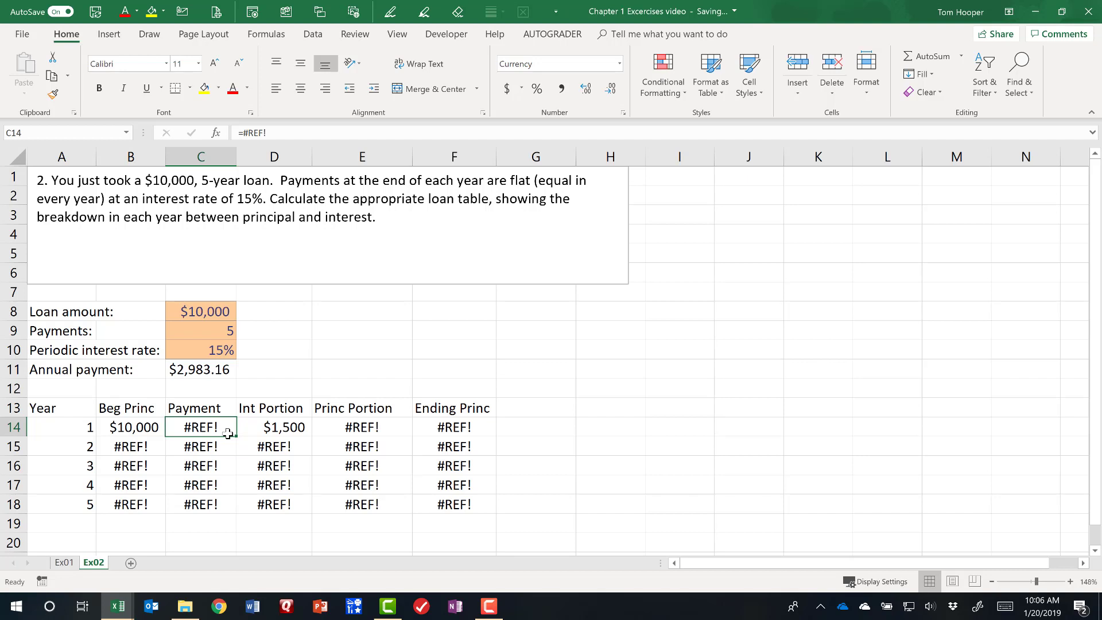
Undo the cut-paste and copy the =PMT(C10,C9,-C8) text from D11.
key(ctrl+z)
key(ctrl+z)
key(ctrl+z)
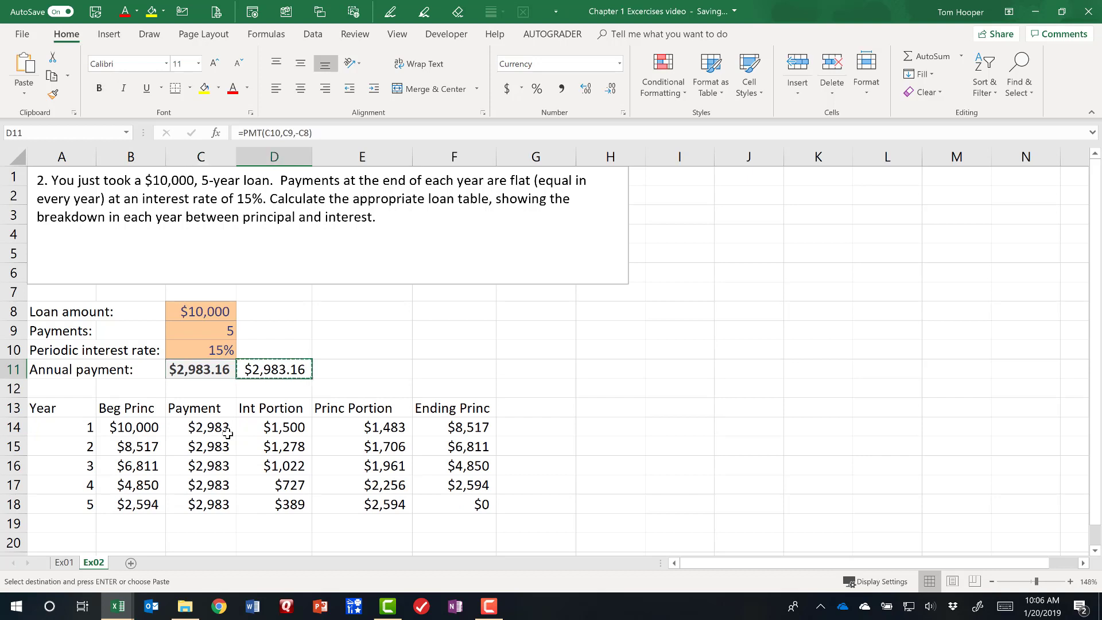
key(F2)
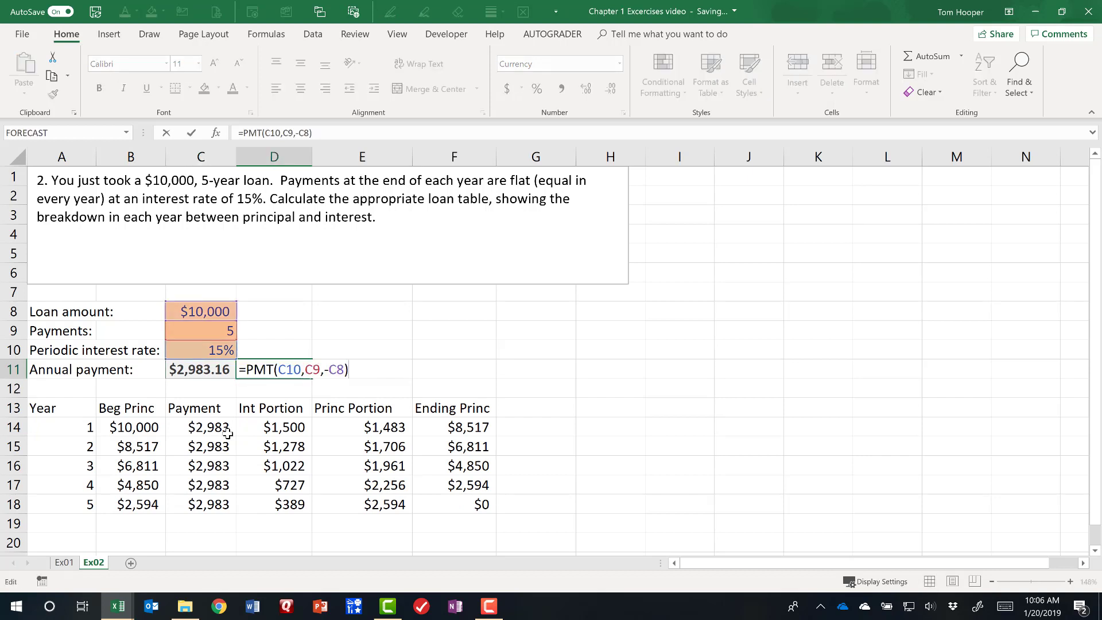
key(shift+Home)
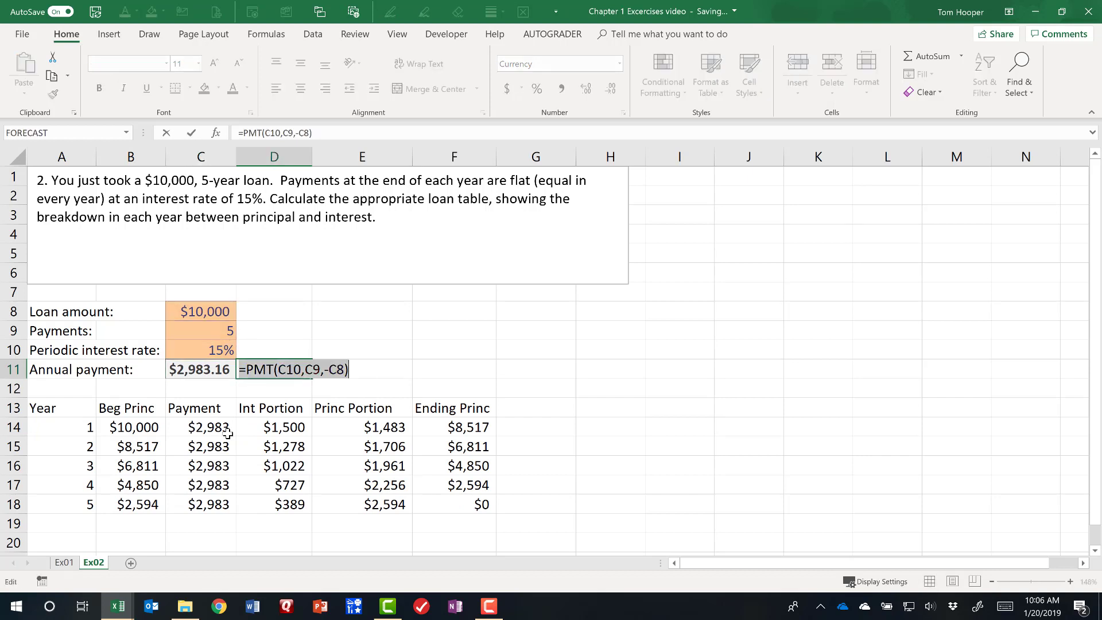
key(ctrl+c)
key(Escape)
Replace C11's typed payment with the pasted =PMT(C10,C9,-C8) formula.
key(Left)
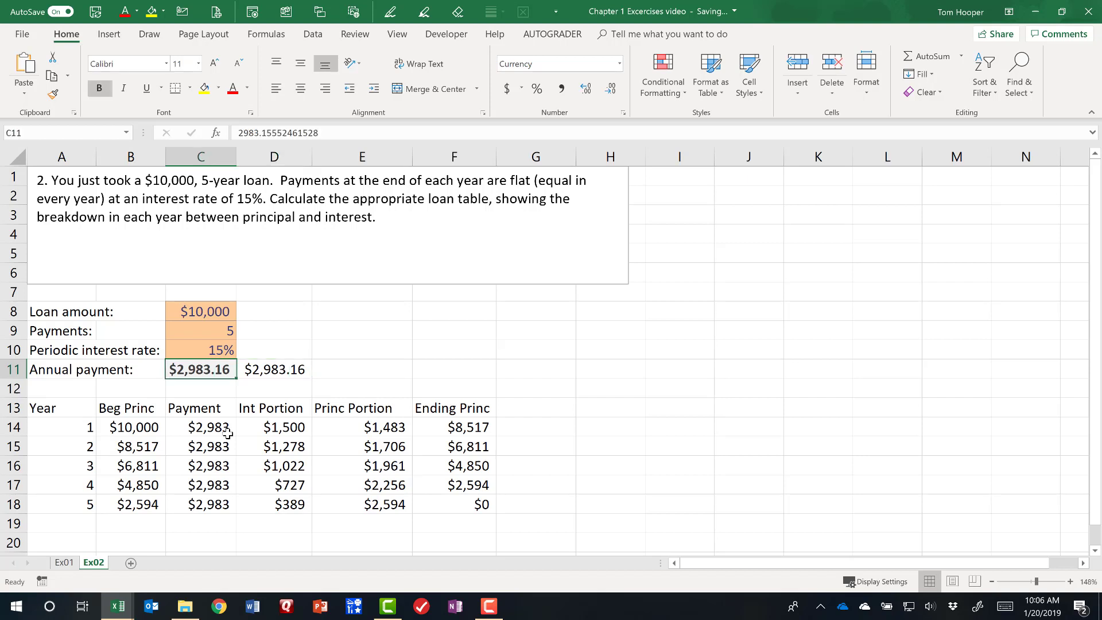
key(F2)
key(shift+Home)
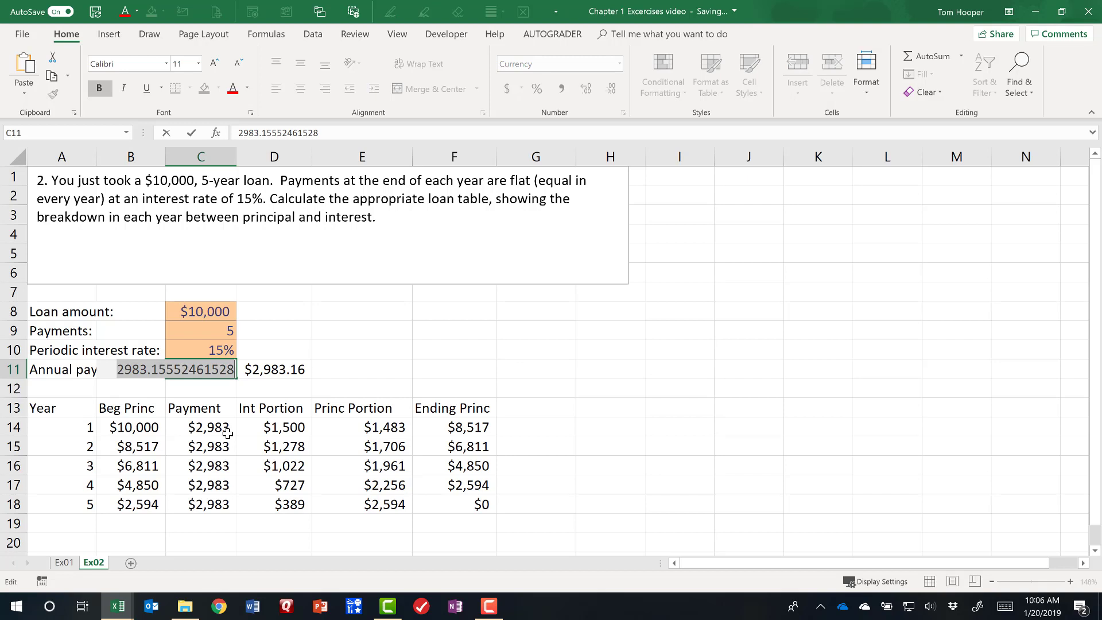
key(ctrl+v)
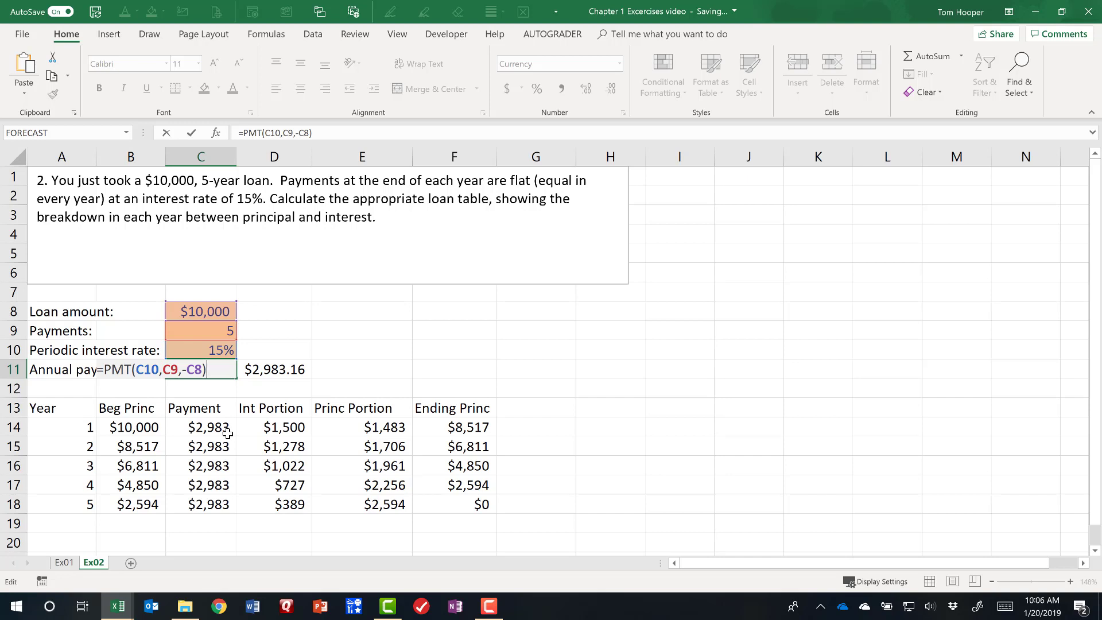
key(ctrl+Return)
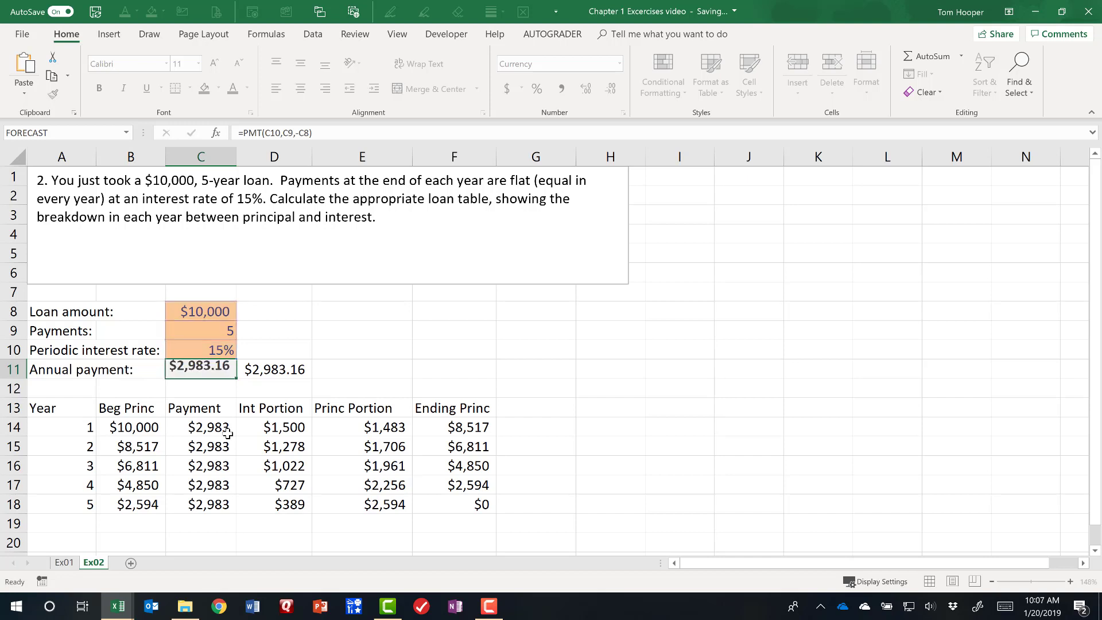
click(228, 434)
Verify C11 and C14, then clear the duplicate PMT formula from D11.
key(Return)
click(227, 434)
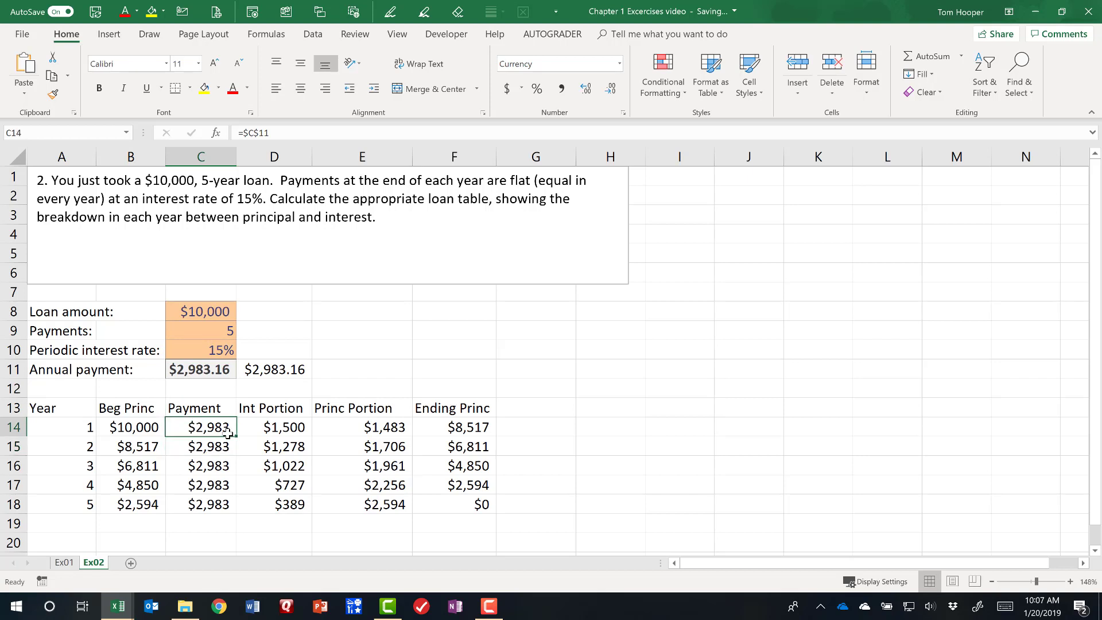
key(Up)
key(Up)
key(Up)
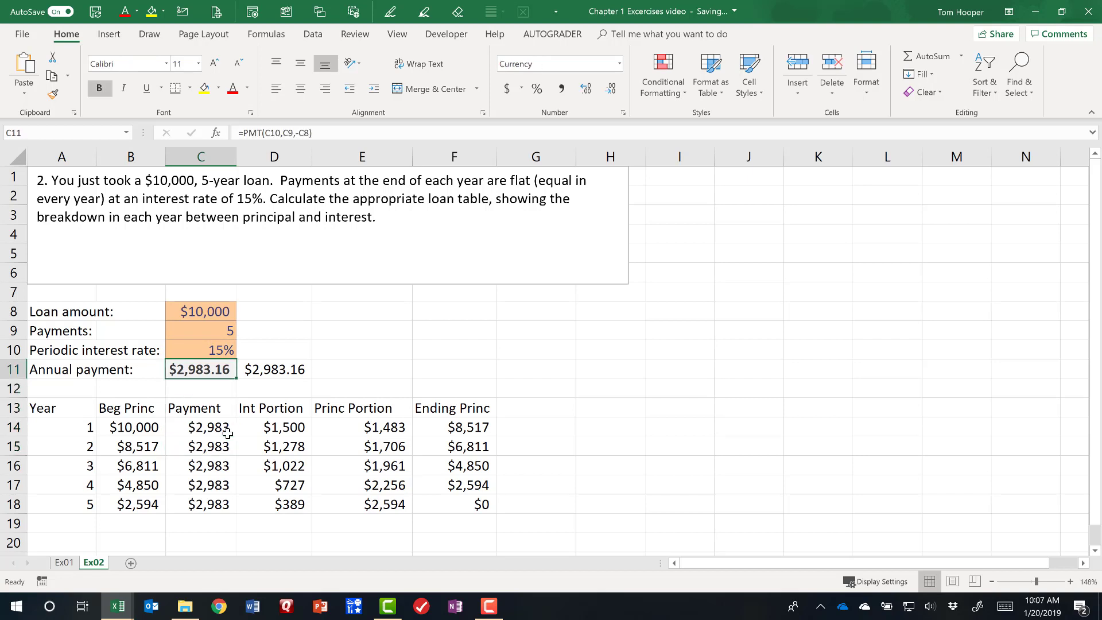
key(Right)
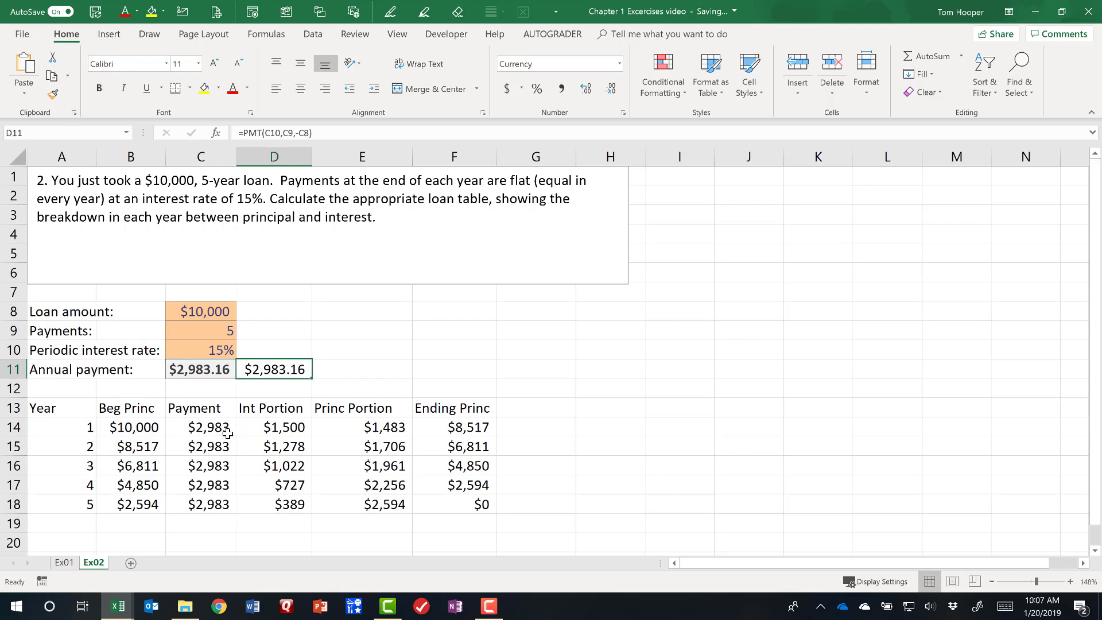
key(Left)
key(Down)
key(Down)
key(Down)
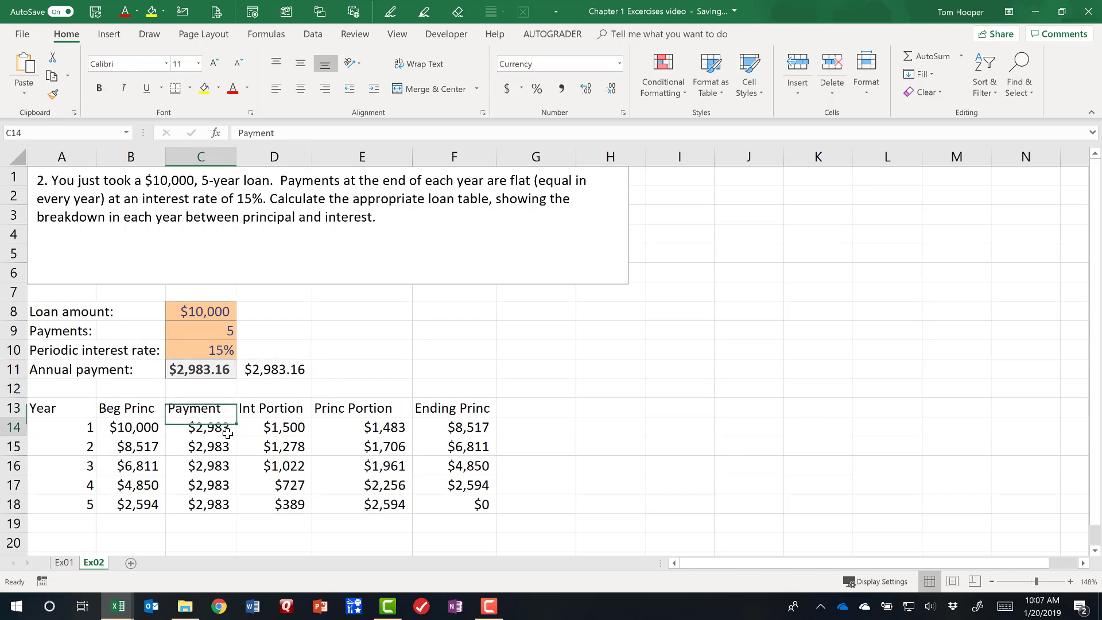
key(Up)
key(Up)
key(Up)
key(Right)
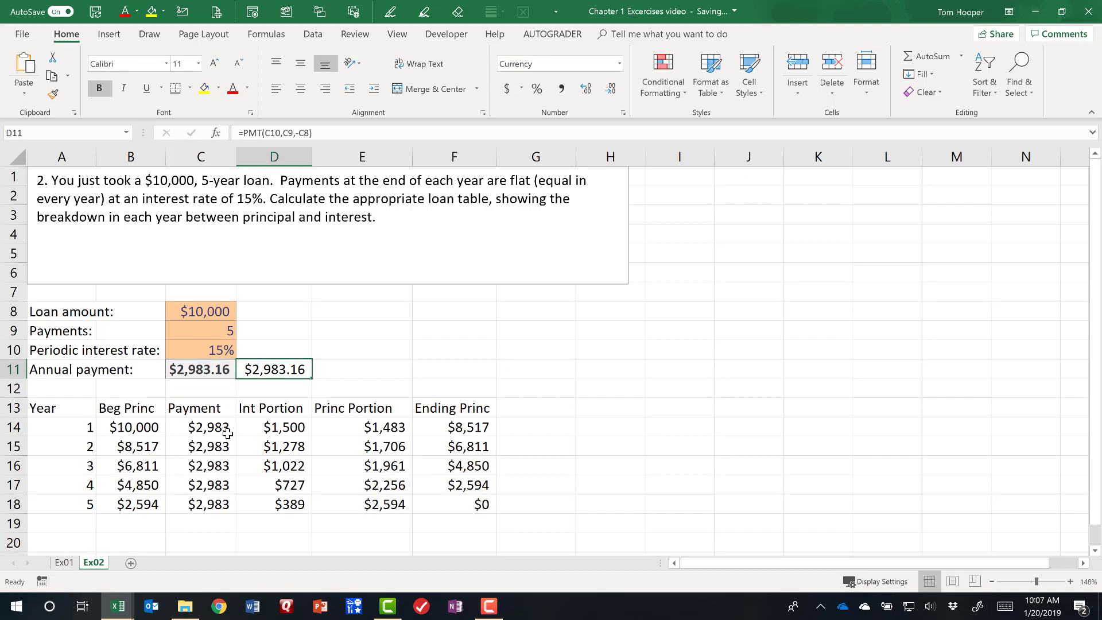
key(Left)
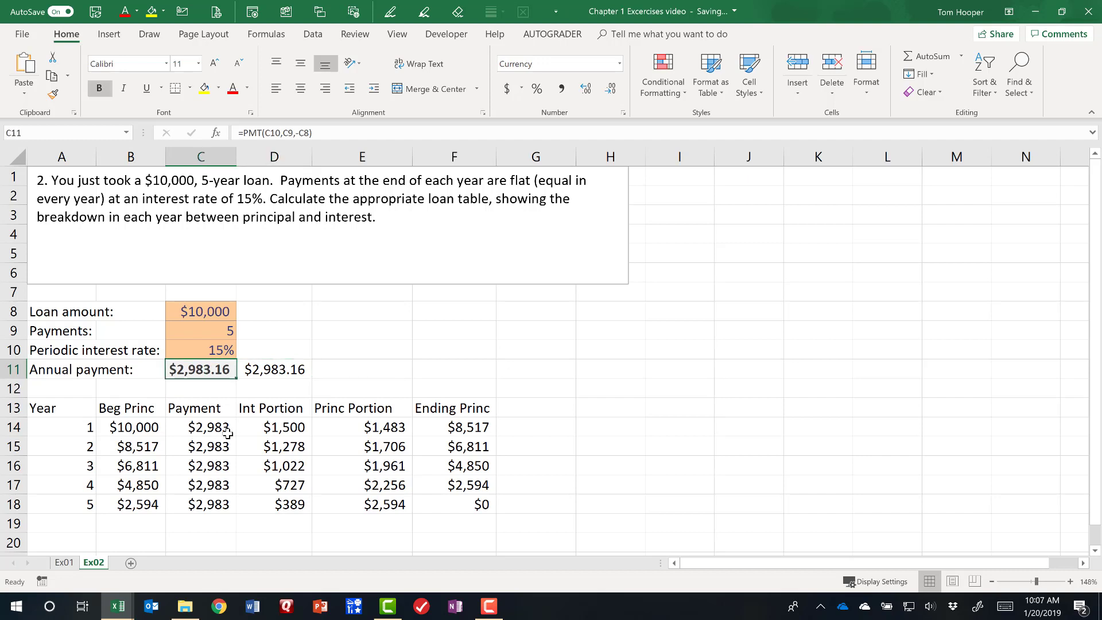
key(Right)
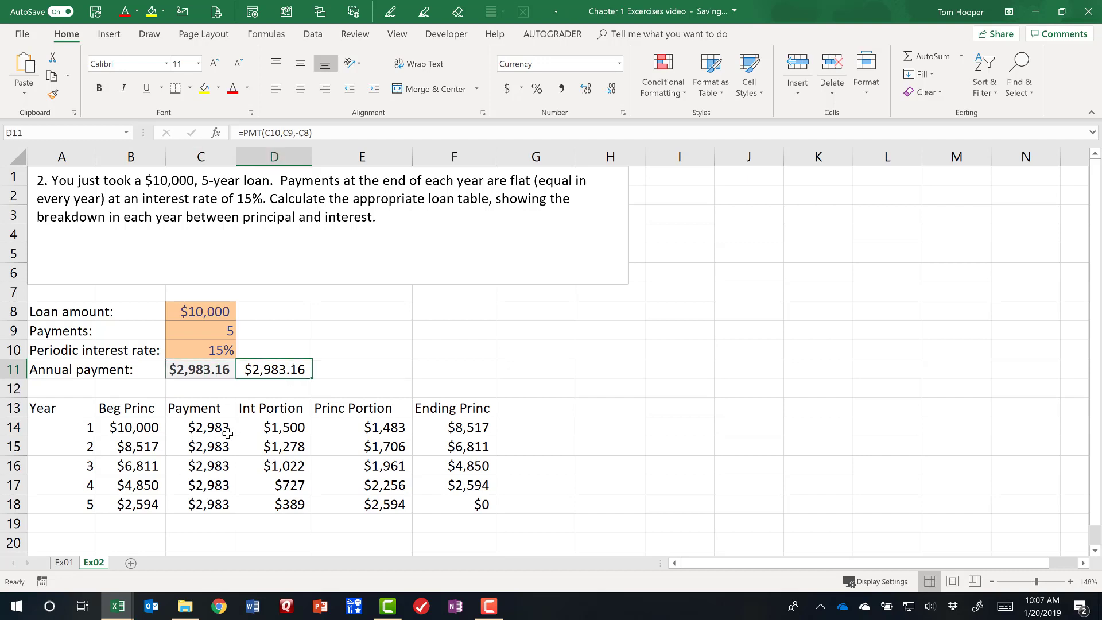
key(Delete)
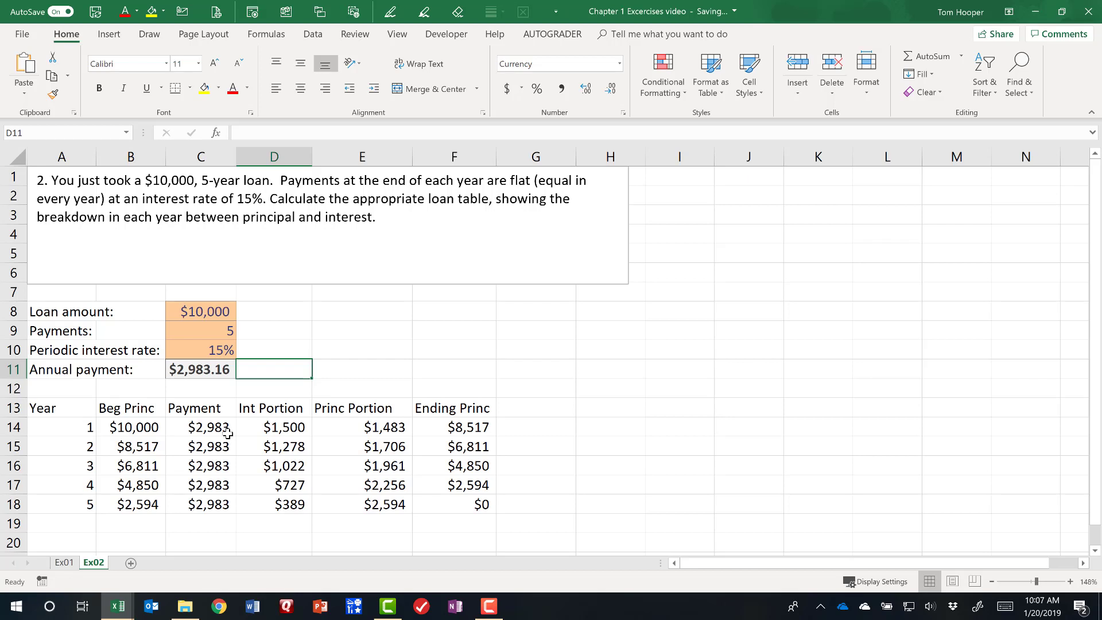